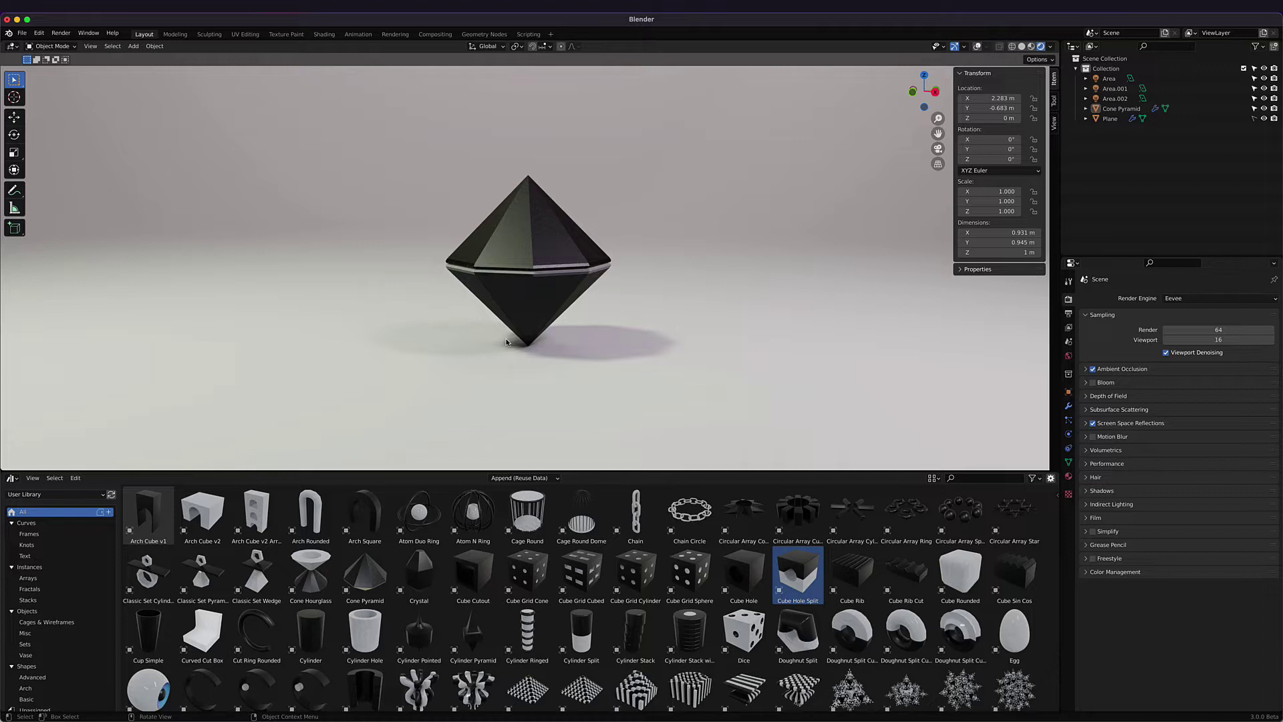
# Step: Open Preferences on File Paths and widen the window so the User Library path shows
pyautogui.press('super+comma')
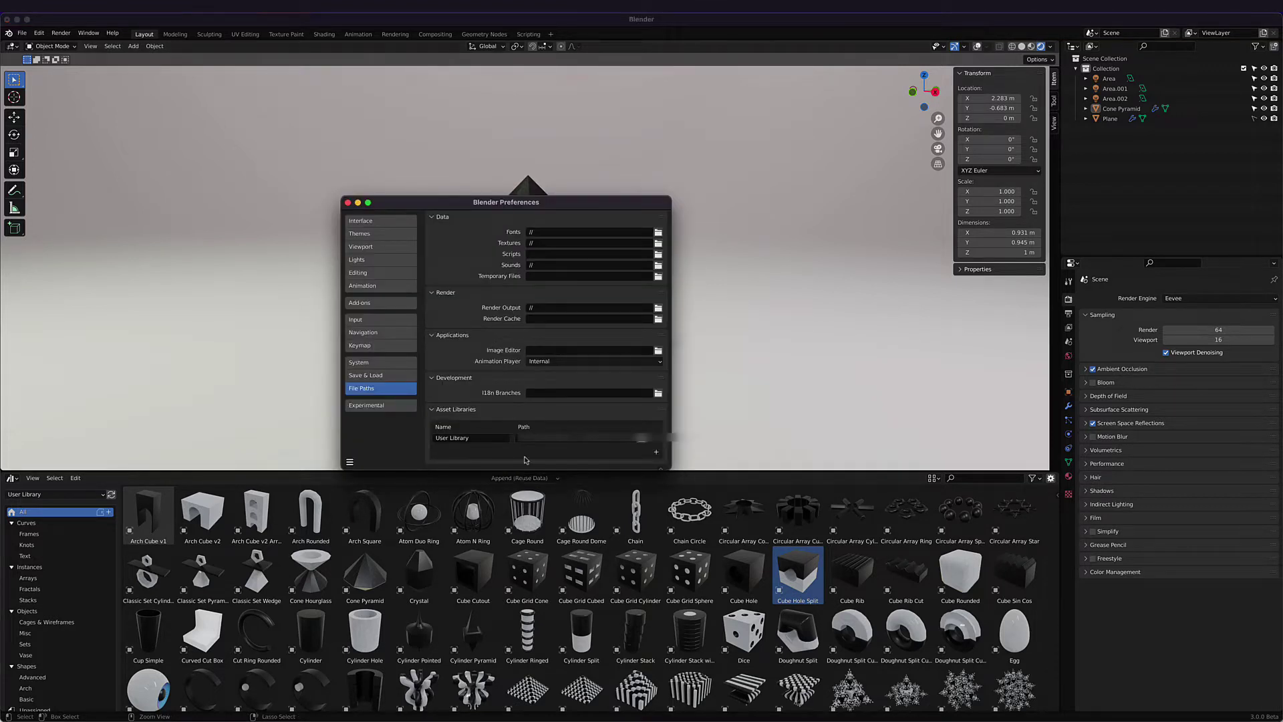
pyautogui.moveTo(674, 447); pyautogui.dragTo(779, 446)
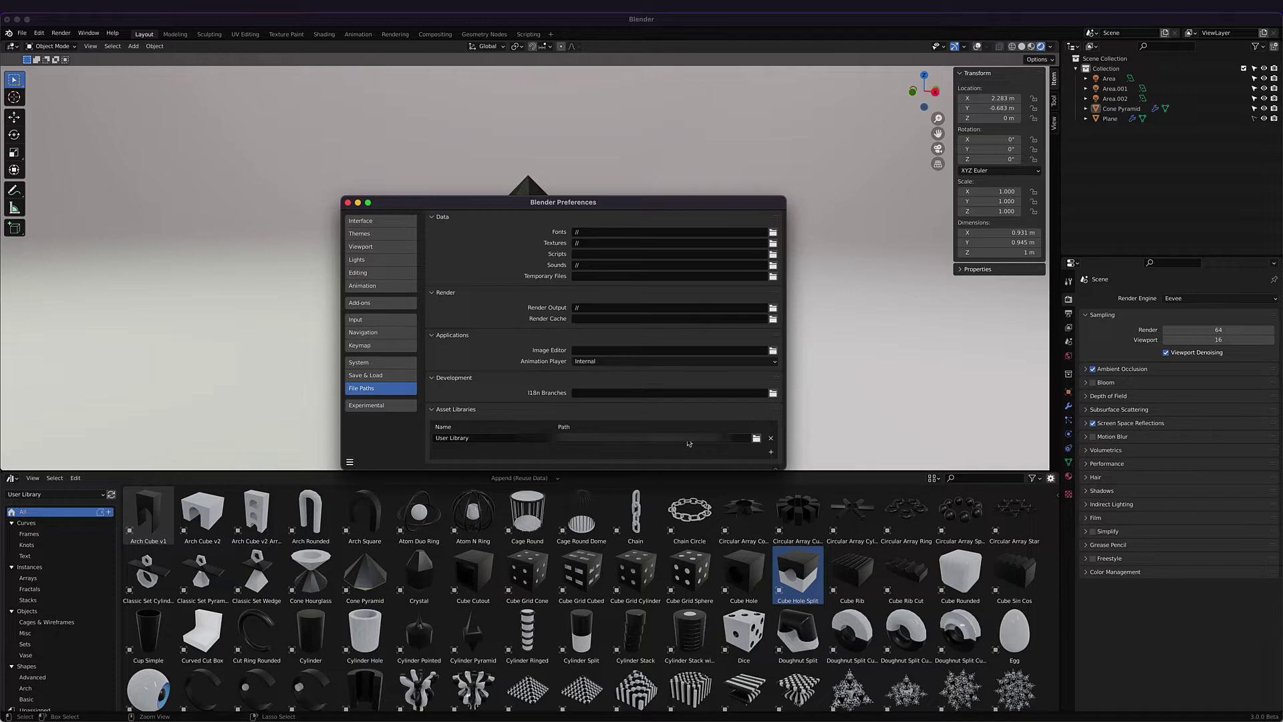
# Step: Close Preferences and keep User Library as the asset browser's library
pyautogui.click(348, 204)
pyautogui.click(74, 494)
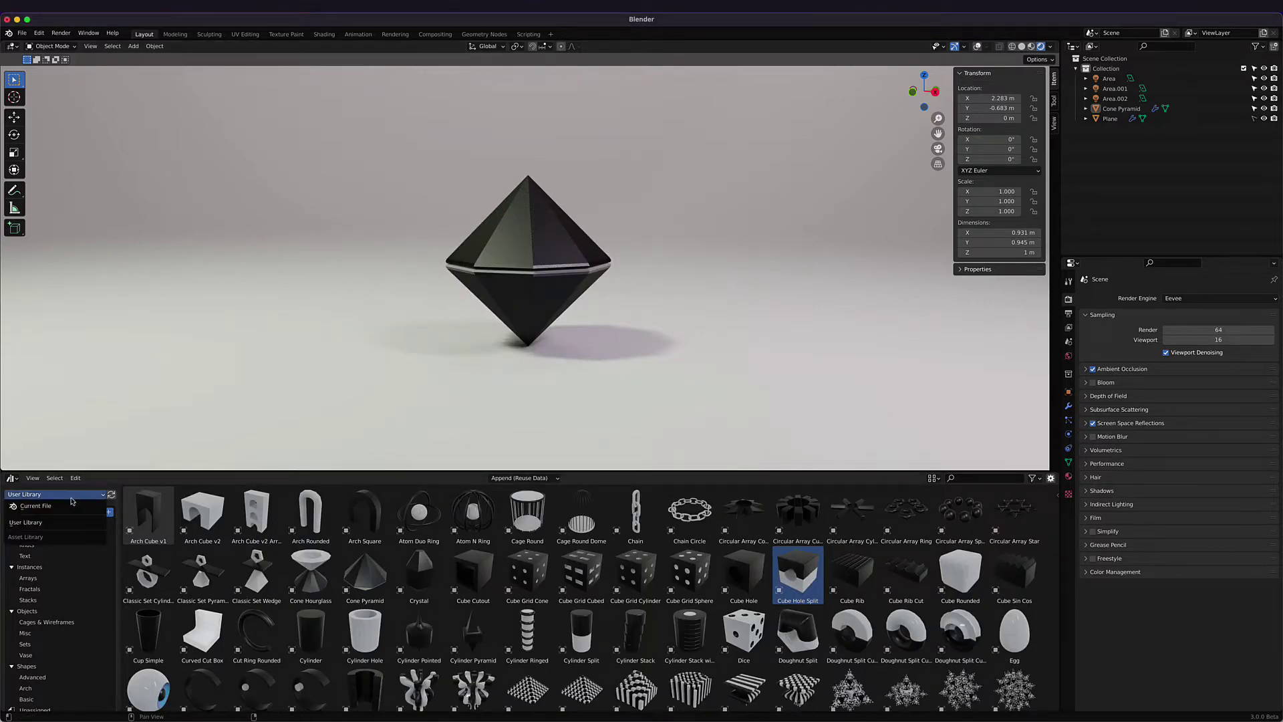
pyautogui.click(67, 495)
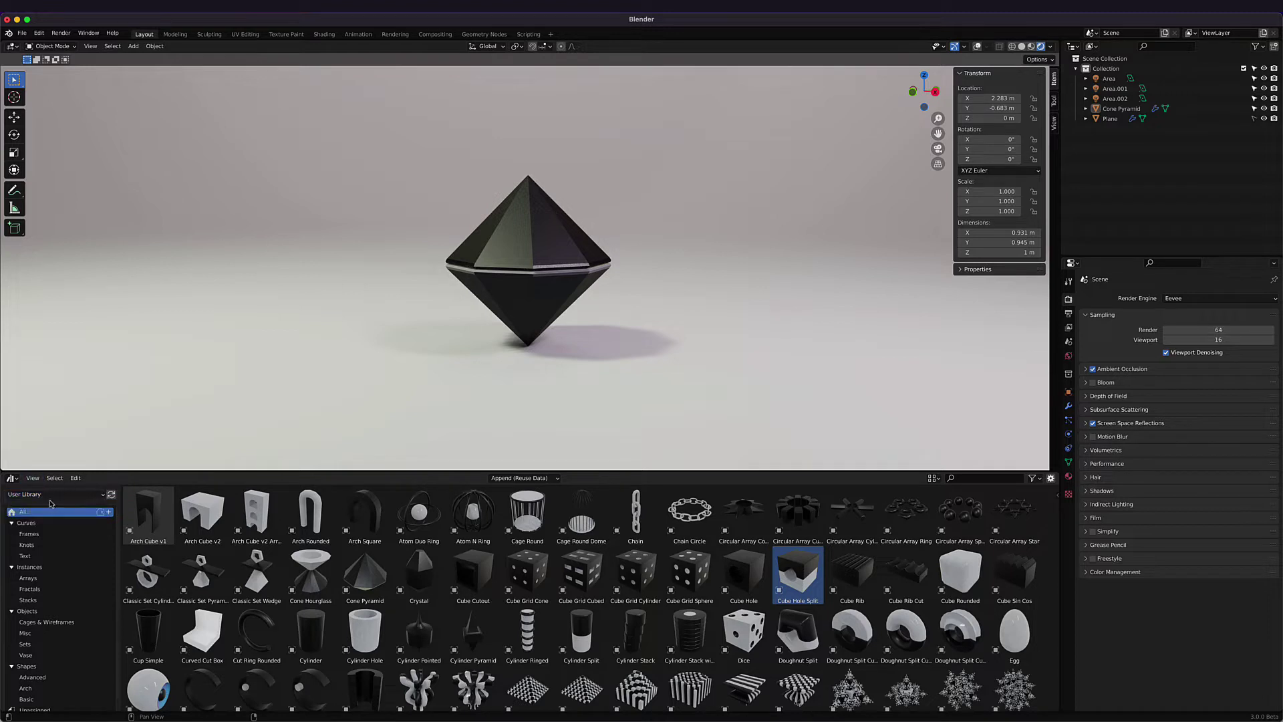
pyautogui.click(50, 497)
pyautogui.click(42, 526)
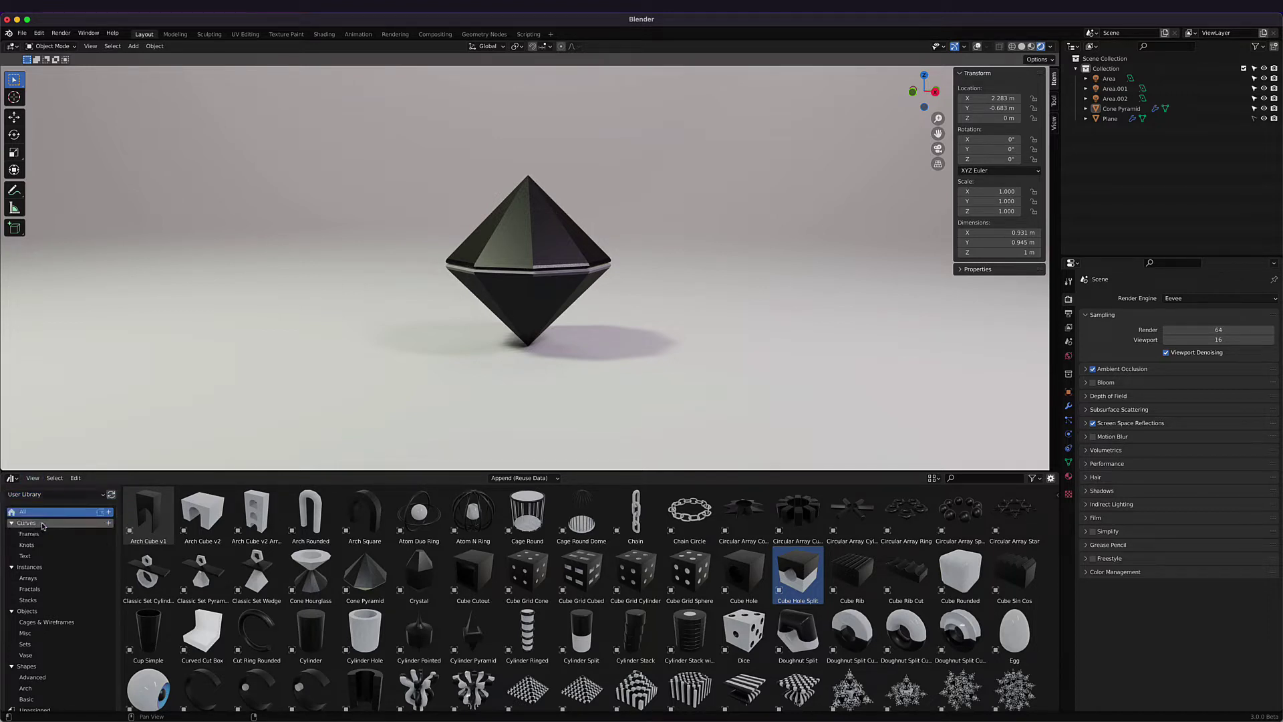
# Step: Filter the asset browser to the Shapes catalog and select the Cone Pyramid in the viewport
pyautogui.scroll(-3, 528, 574)
pyautogui.scroll(-5, 528, 575)
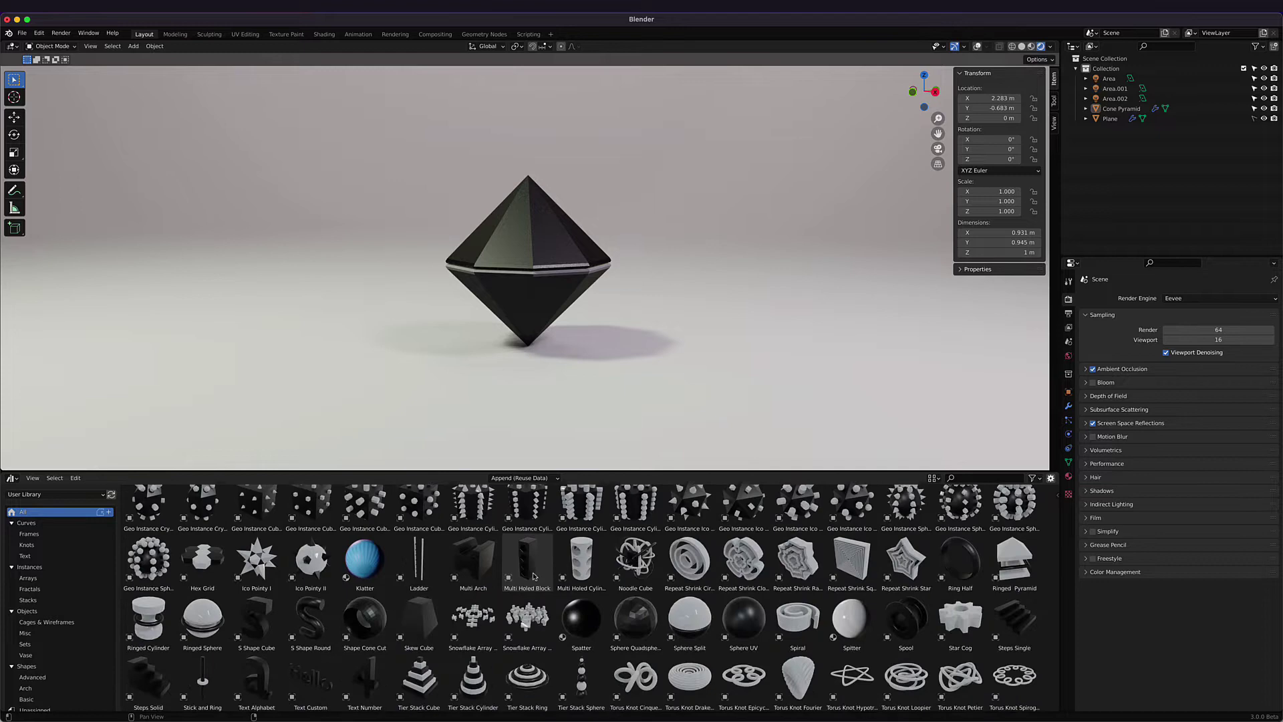
pyautogui.scroll(5, 528, 575)
pyautogui.scroll(2, 528, 575)
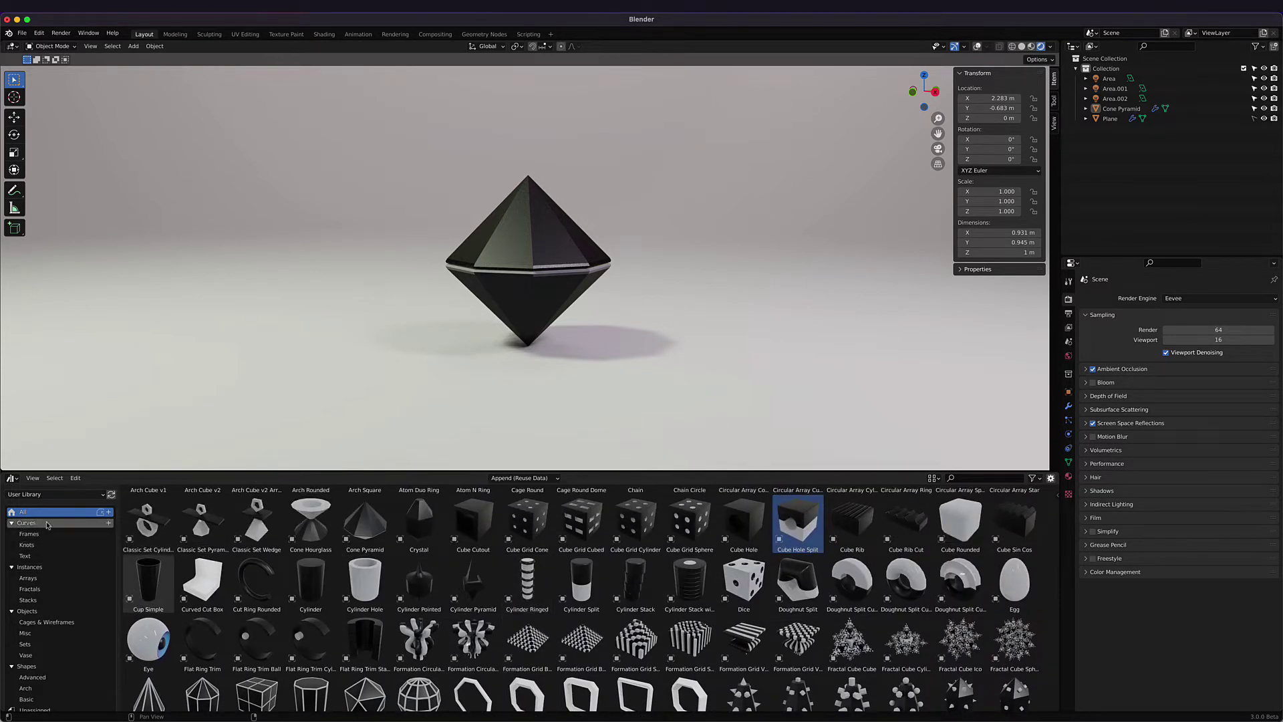
pyautogui.scroll(-1, 67, 588)
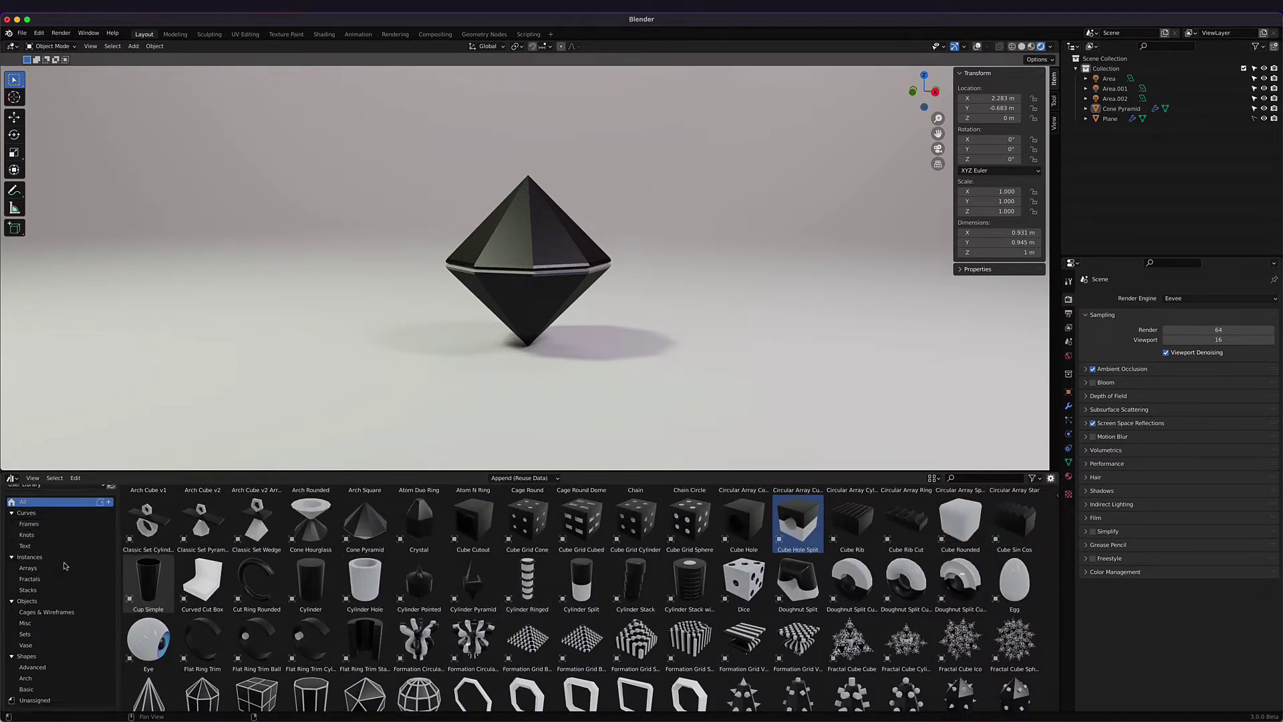
pyautogui.click(55, 658)
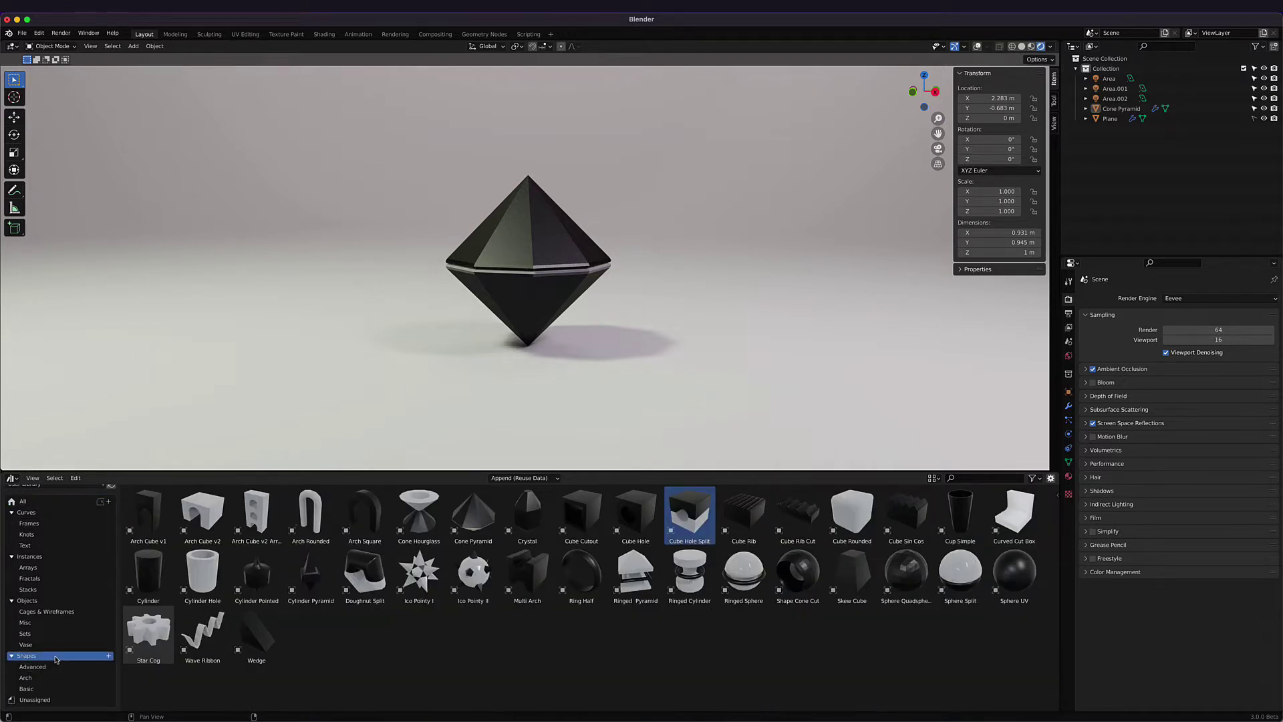
pyautogui.click(542, 239)
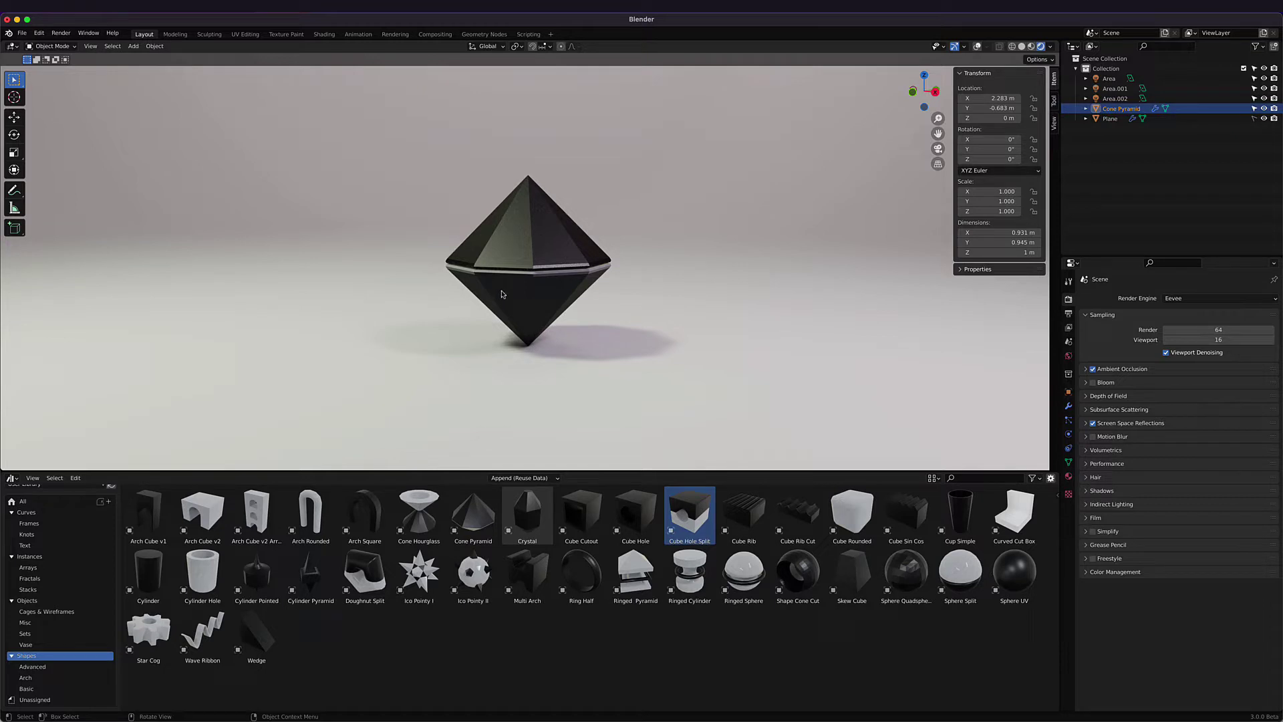
# Step: In the Cone Pyramid's modifier, set Vertices 13, Depth 1.4 m and Radius Bottom 1.1 m
pyautogui.click(1068, 405)
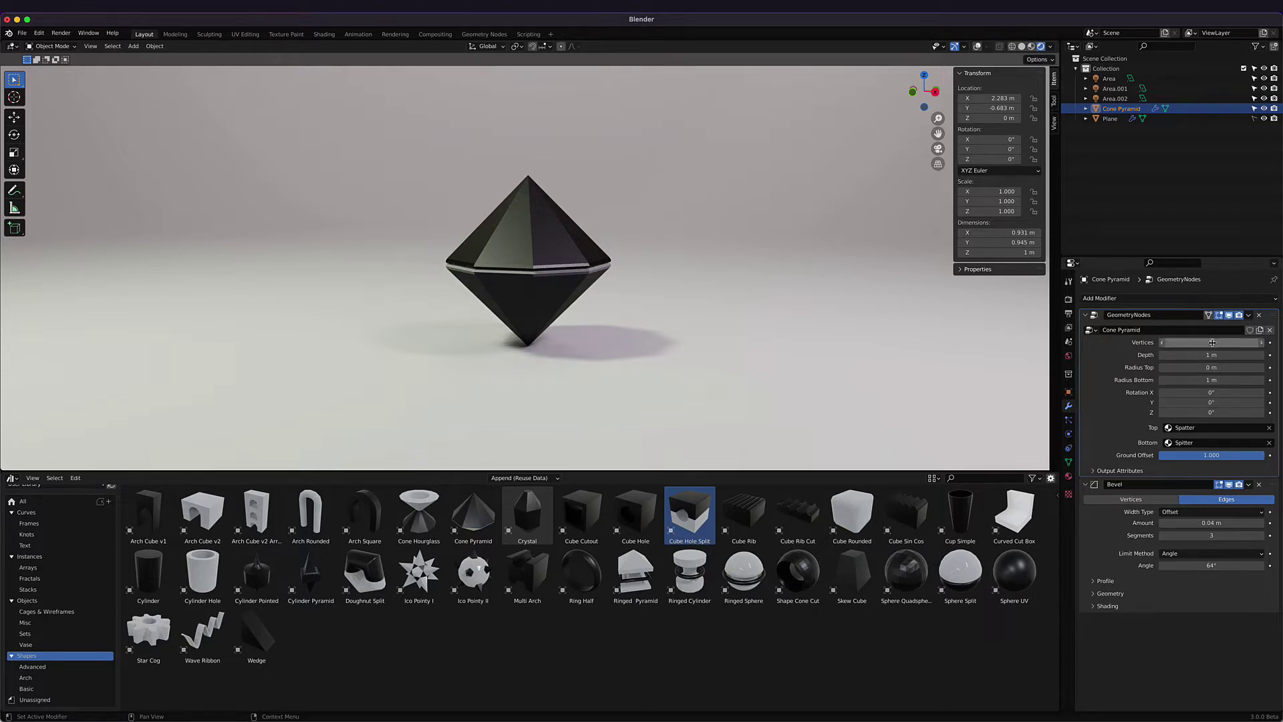
pyautogui.moveTo(1212, 342); pyautogui.dragTo(1202, 403)
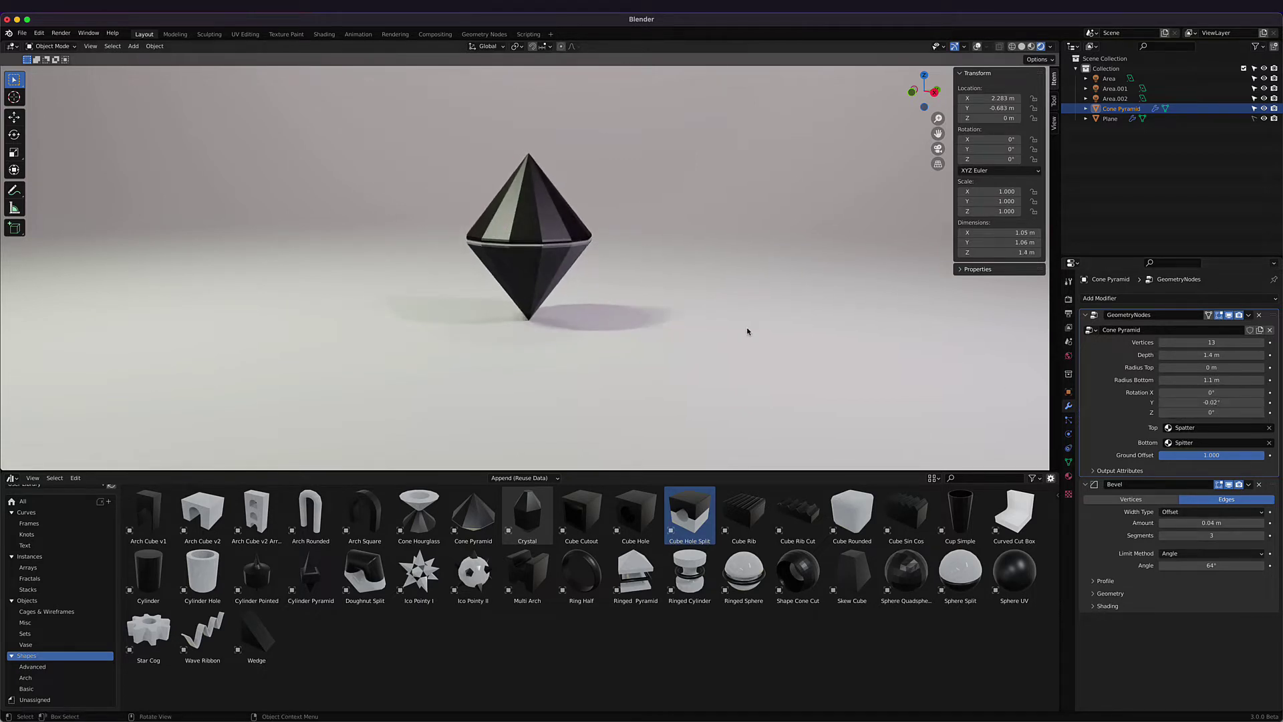
pyautogui.moveTo(747, 331)
pyautogui.mouseDown(button='middle')
pyautogui.moveTo(788, 323)
pyautogui.moveTo(672, 338)
pyautogui.mouseUp(button='middle')
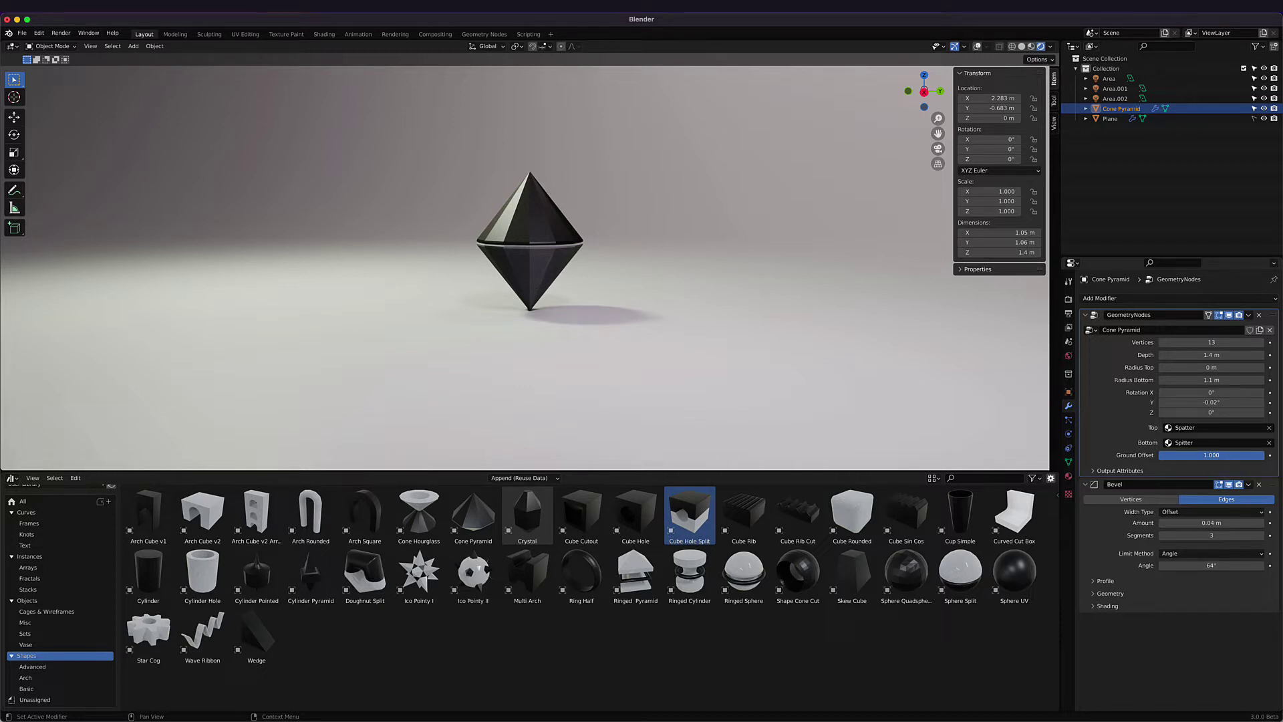
# Step: Lower the Cone Pyramid's Ground Offset, entering 1 and then 0
pyautogui.moveTo(1263, 455); pyautogui.dragTo(1160, 455)
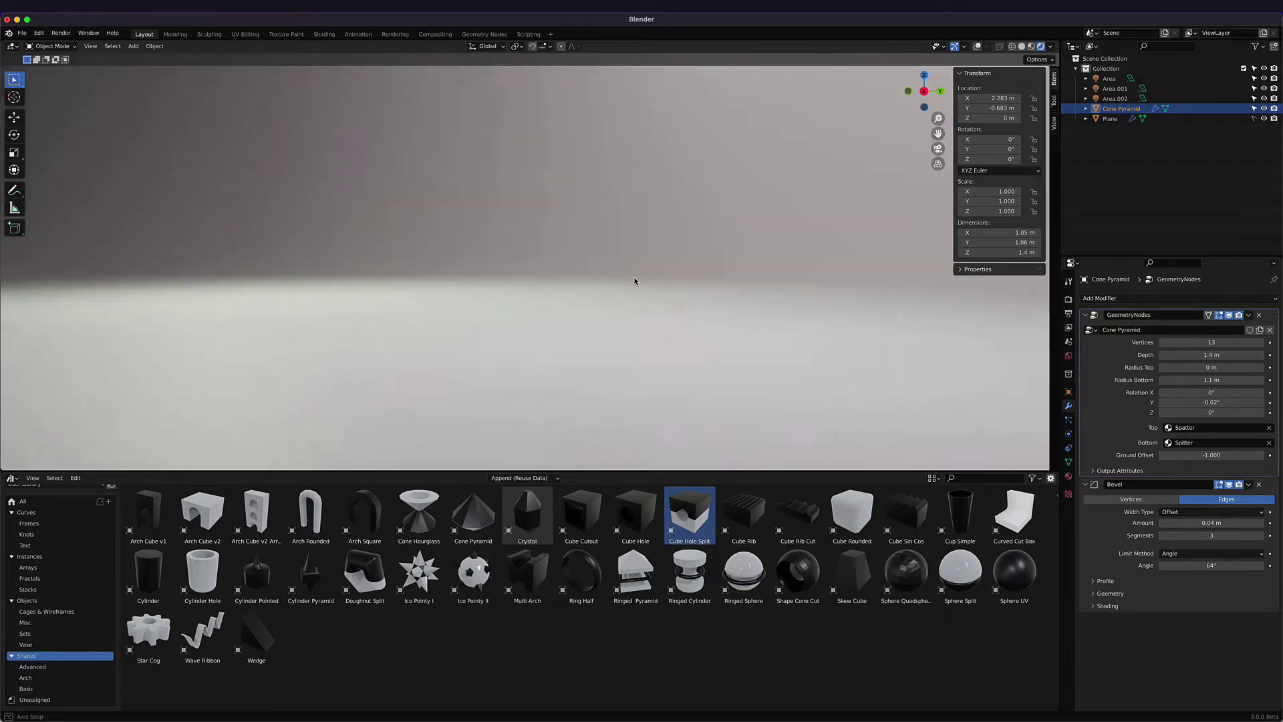
pyautogui.click(1204, 456)
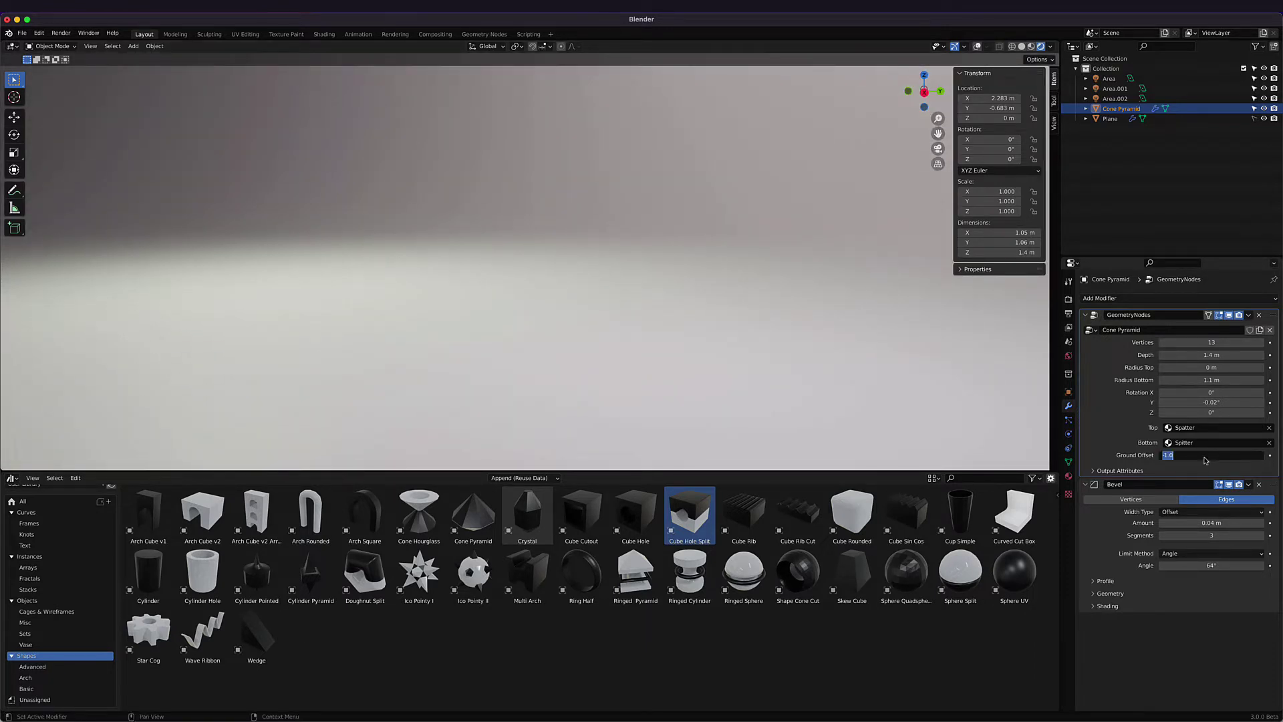
pyautogui.write('1')
pyautogui.press('Return')
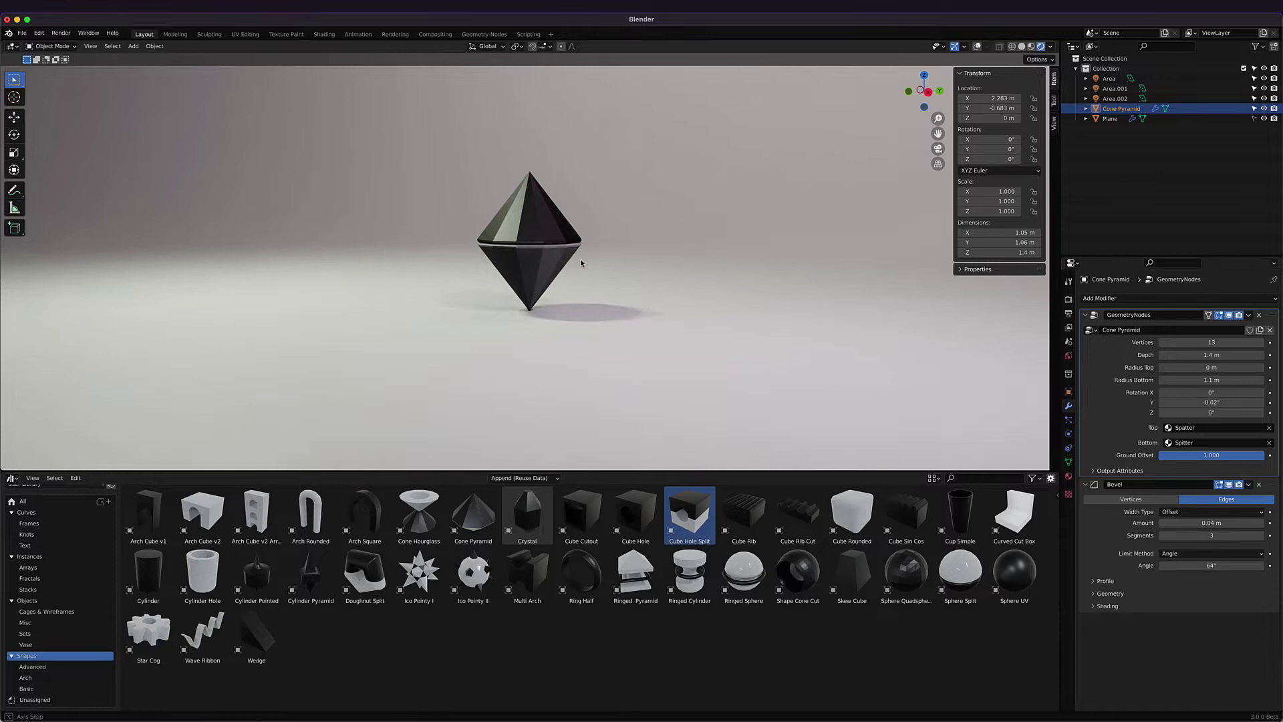
pyautogui.click(1191, 454)
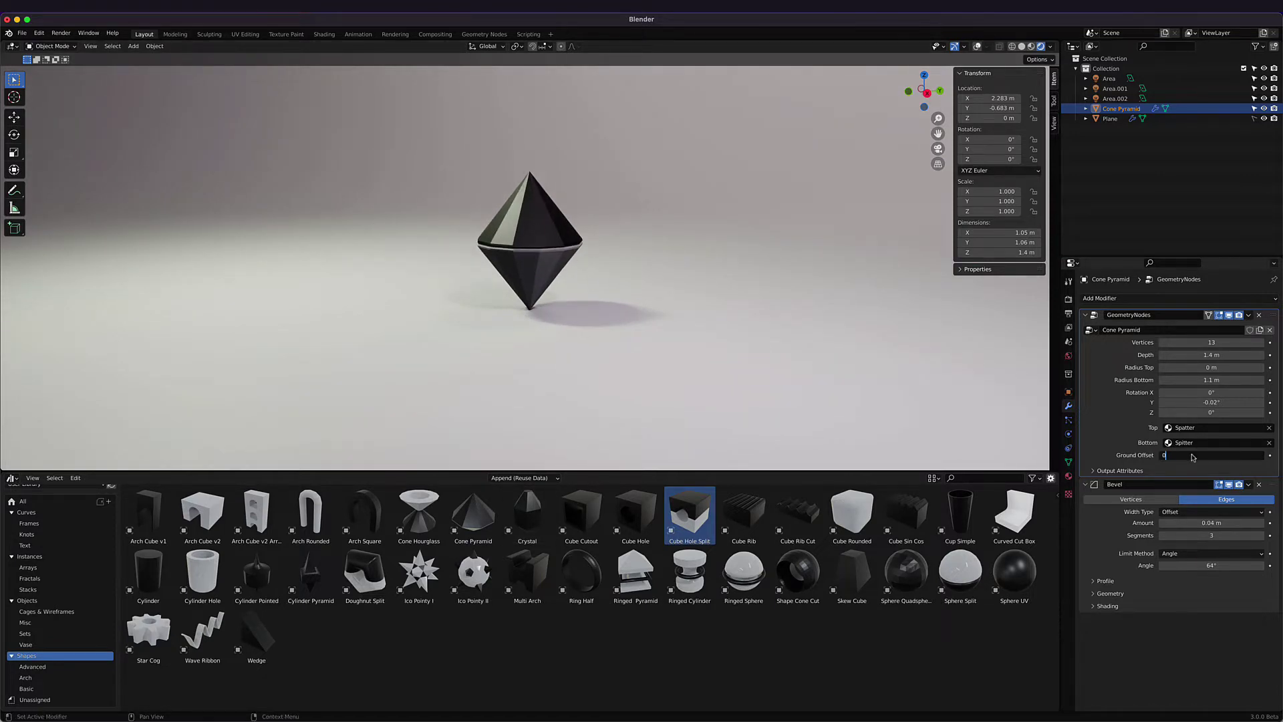
pyautogui.write('0')
pyautogui.press('Return')
# Step: Raise Ground Offset back to 1, test several Y tilts, then set Rotation Y to 0°
pyautogui.moveTo(630, 338)
pyautogui.mouseDown(button='middle')
pyautogui.moveTo(627, 323)
pyautogui.moveTo(625, 338)
pyautogui.mouseUp(button='middle')
pyautogui.moveTo(1211, 455); pyautogui.dragTo(1263, 456)
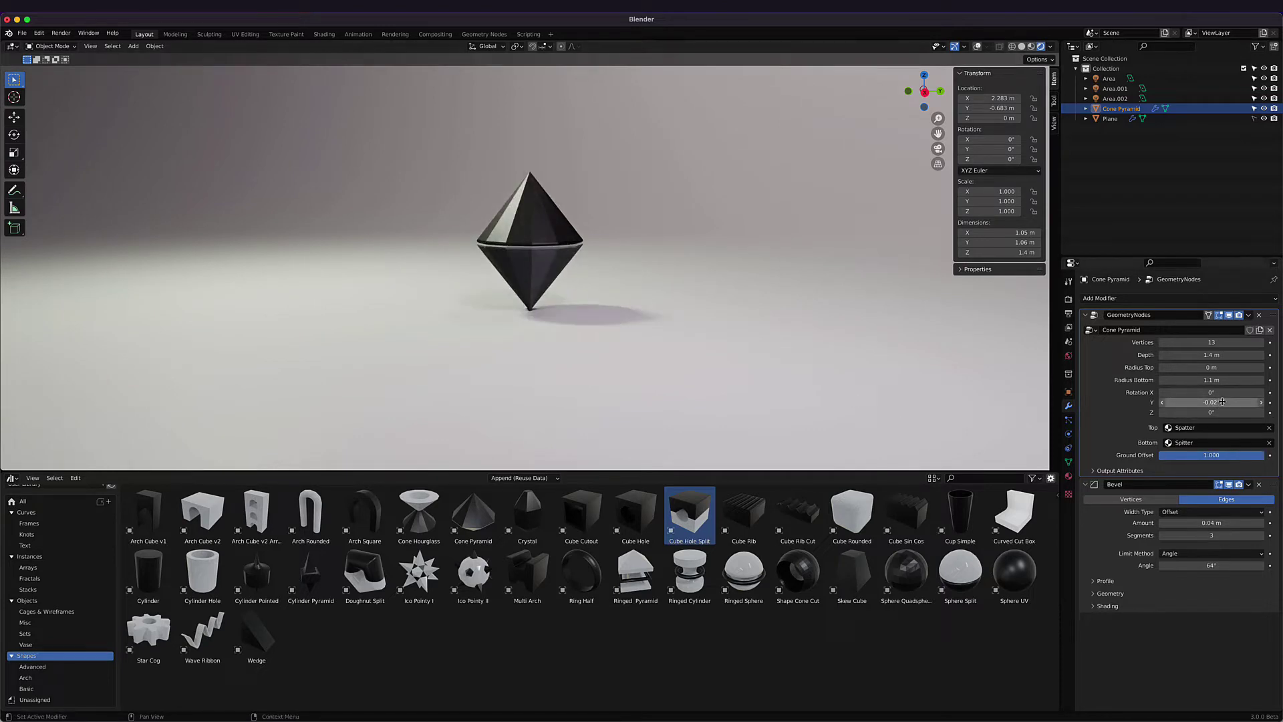
pyautogui.moveTo(1224, 402); pyautogui.dragTo(1156, 402)
pyautogui.moveTo(423, 364)
pyautogui.mouseDown(button='middle')
pyautogui.moveTo(467, 352)
pyautogui.moveTo(413, 347)
pyautogui.mouseUp(button='middle')
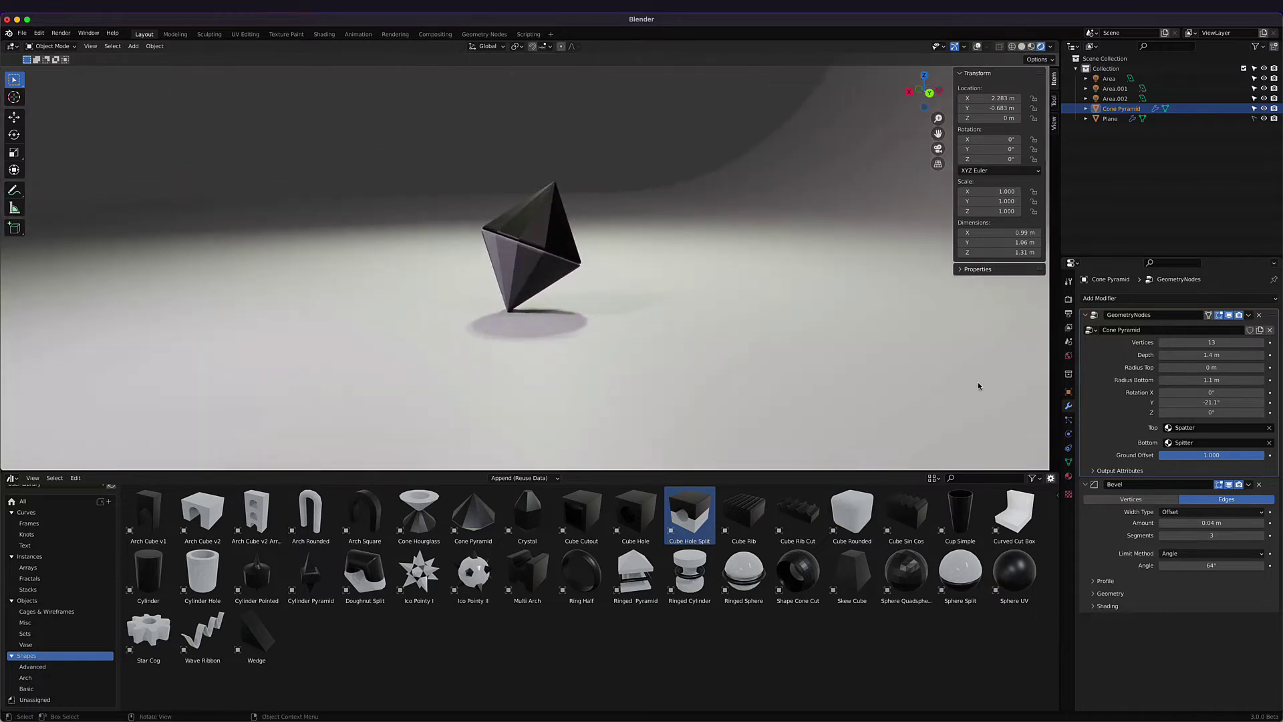
pyautogui.moveTo(1212, 401); pyautogui.dragTo(1115, 402)
pyautogui.moveTo(304, 301); pyautogui.dragTo(687, 325, button='middle')
pyautogui.moveTo(1190, 402); pyautogui.dragTo(1249, 401)
pyautogui.click(1190, 402)
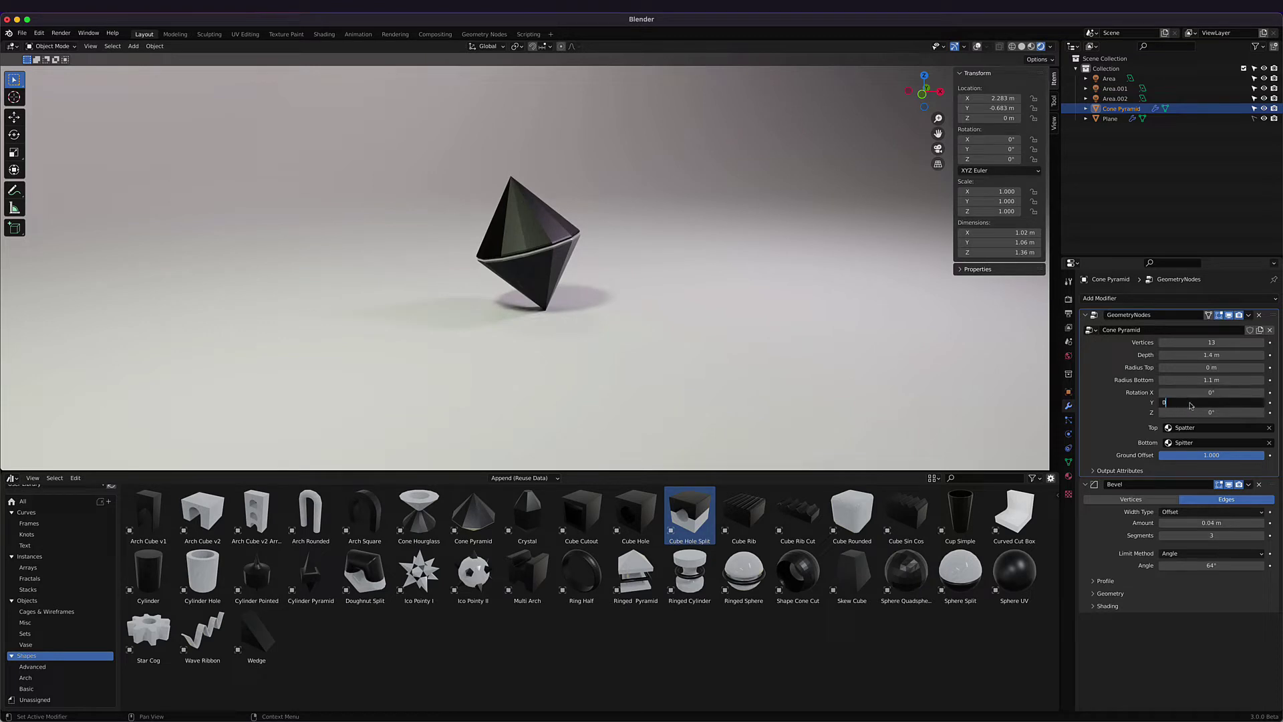
pyautogui.write('0')
pyautogui.press('Return')
# Step: Set the pyramid's Top material to Spitter and its Bottom material to Spatter
pyautogui.click(1198, 428)
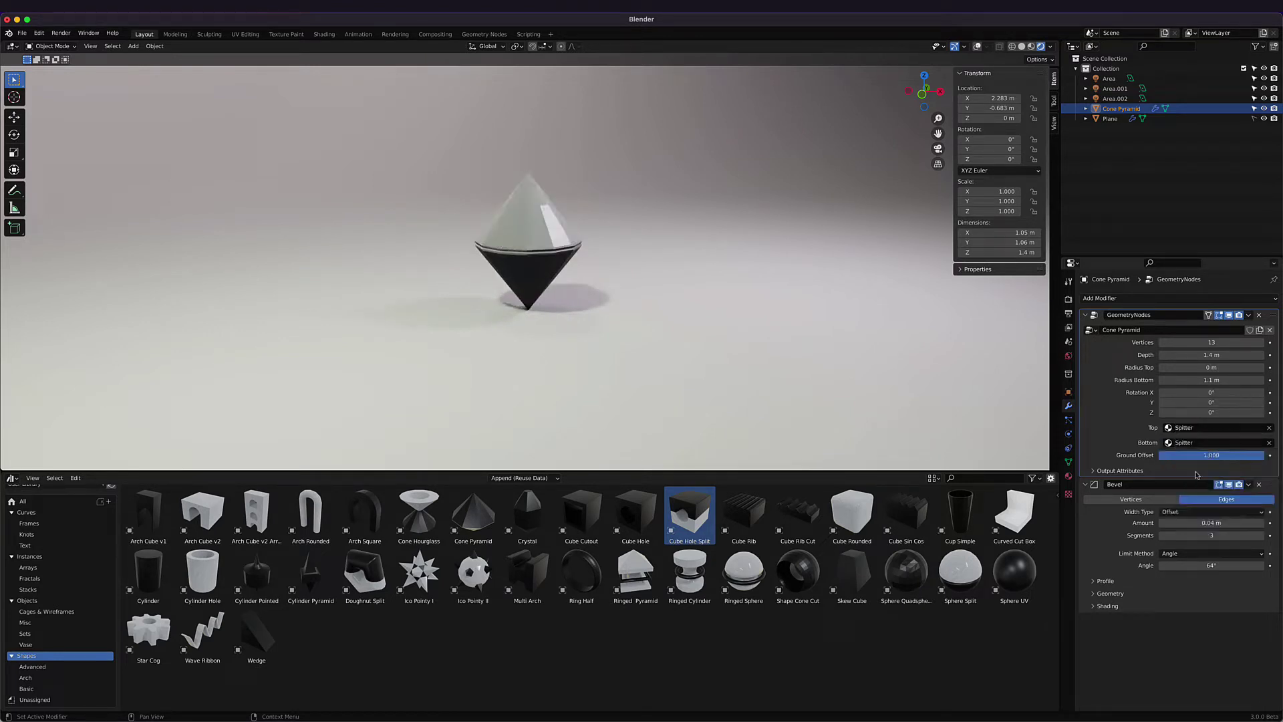
pyautogui.click(1193, 473)
pyautogui.moveTo(601, 252); pyautogui.dragTo(536, 249, button='middle')
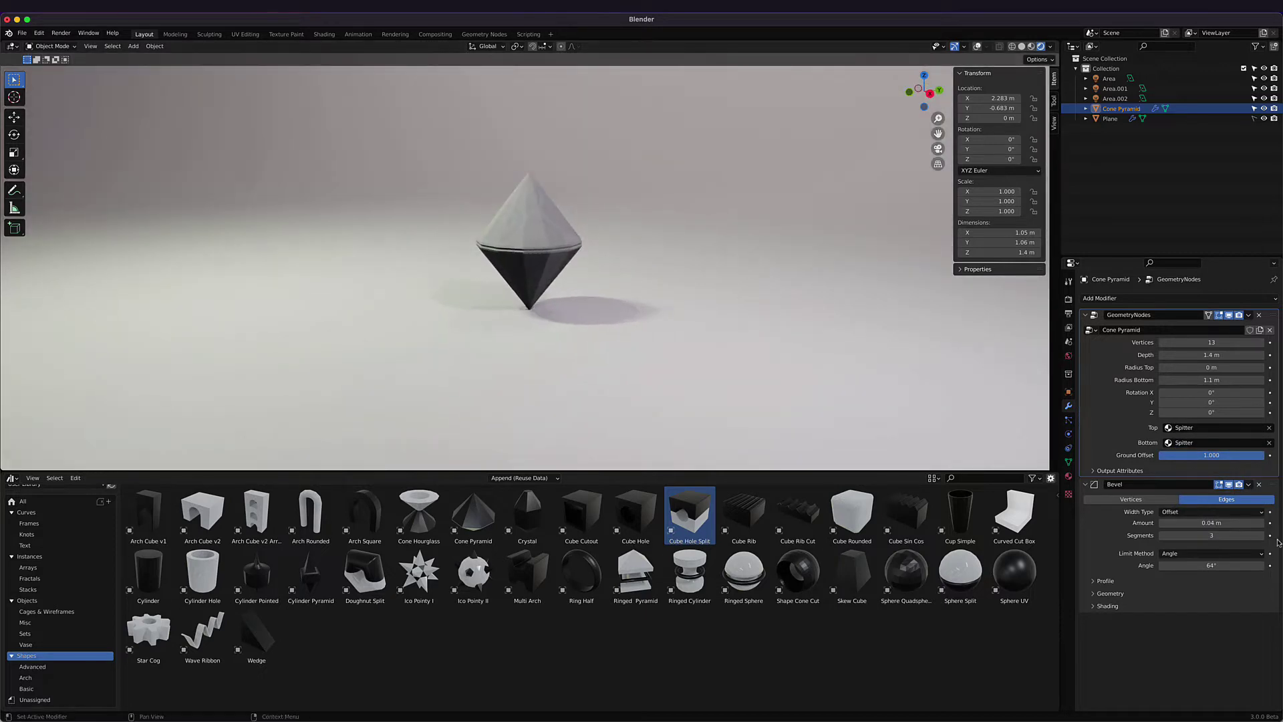
pyautogui.click(1196, 442)
pyautogui.click(1196, 478)
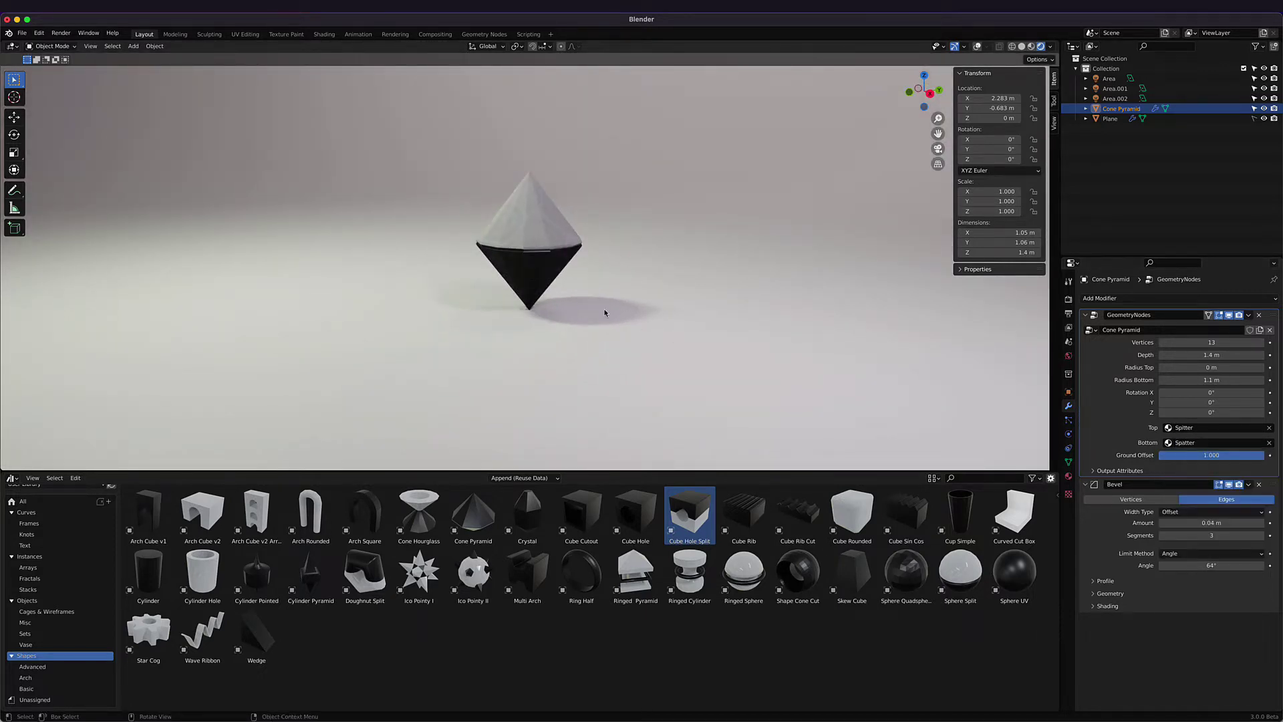
pyautogui.moveTo(615, 307); pyautogui.dragTo(671, 319, button='middle')
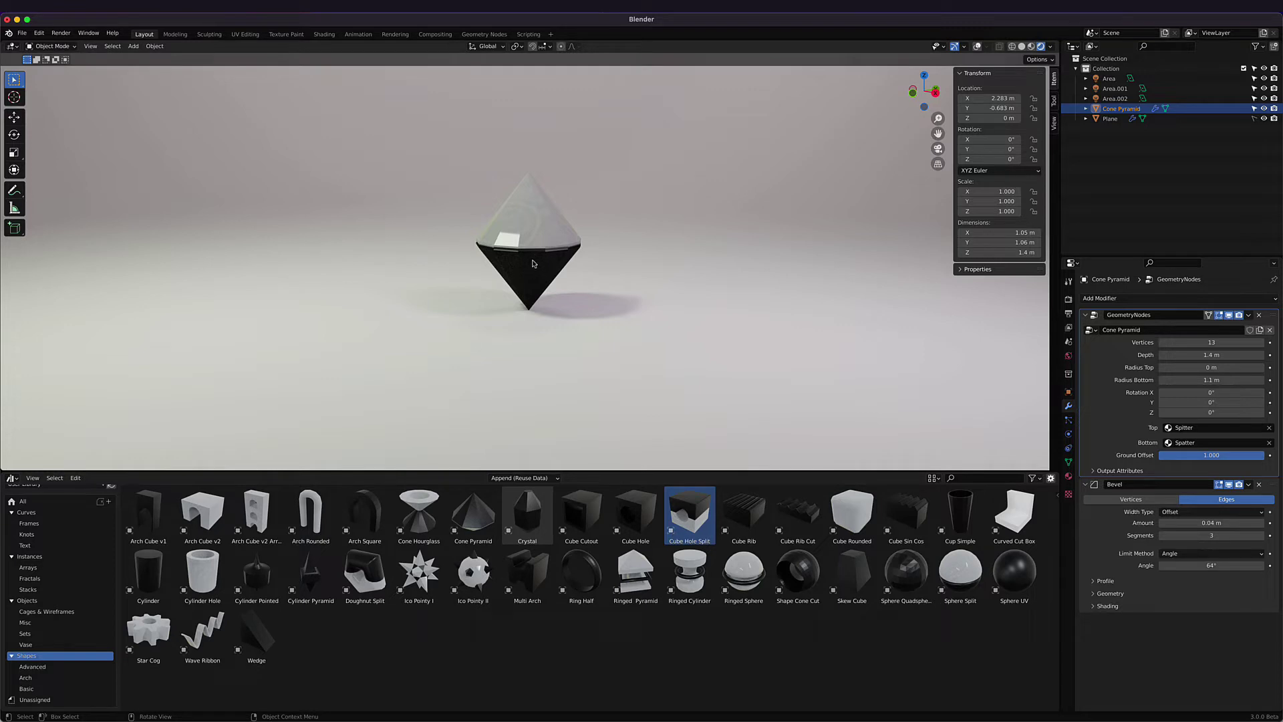
# Step: Delete the Cone Pyramid, drag in Doughnut Split from the library, and set Location Z to 0 m
pyautogui.press('Delete')
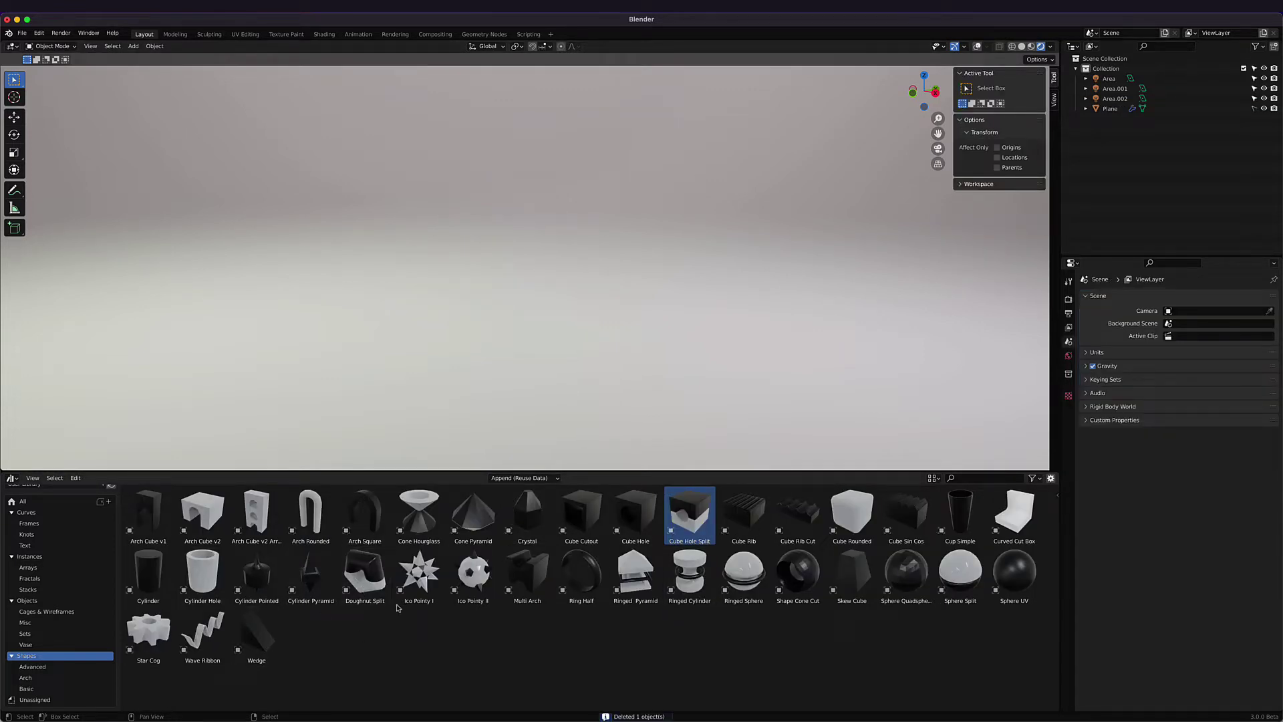
pyautogui.moveTo(365, 573); pyautogui.dragTo(532, 326)
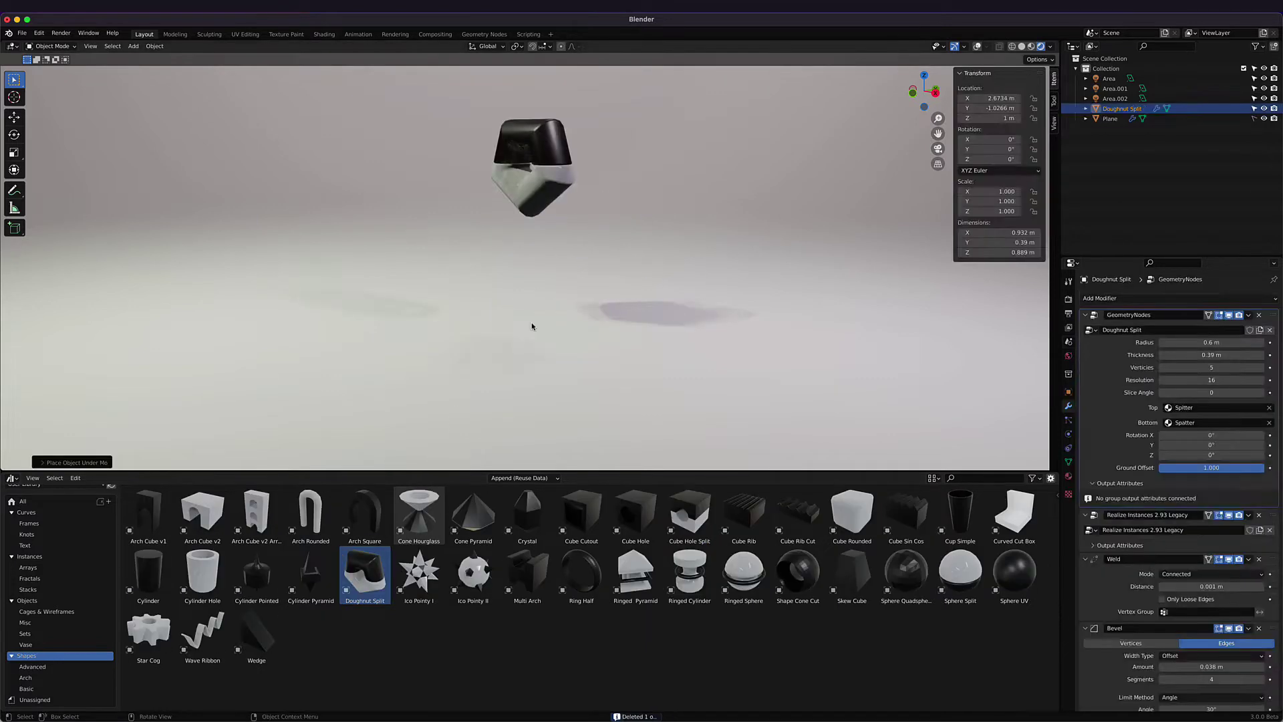
pyautogui.moveTo(511, 214); pyautogui.dragTo(548, 216, button='middle')
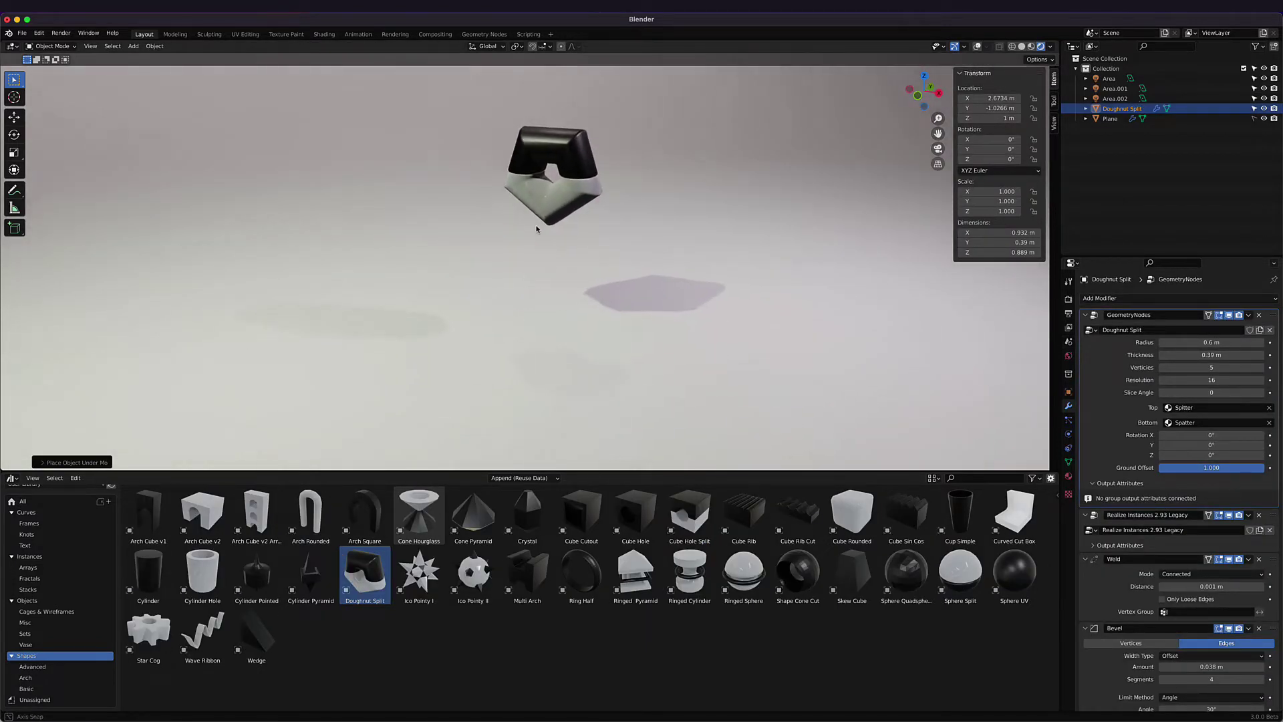
pyautogui.click(996, 120)
pyautogui.write('0')
pyautogui.press('Return')
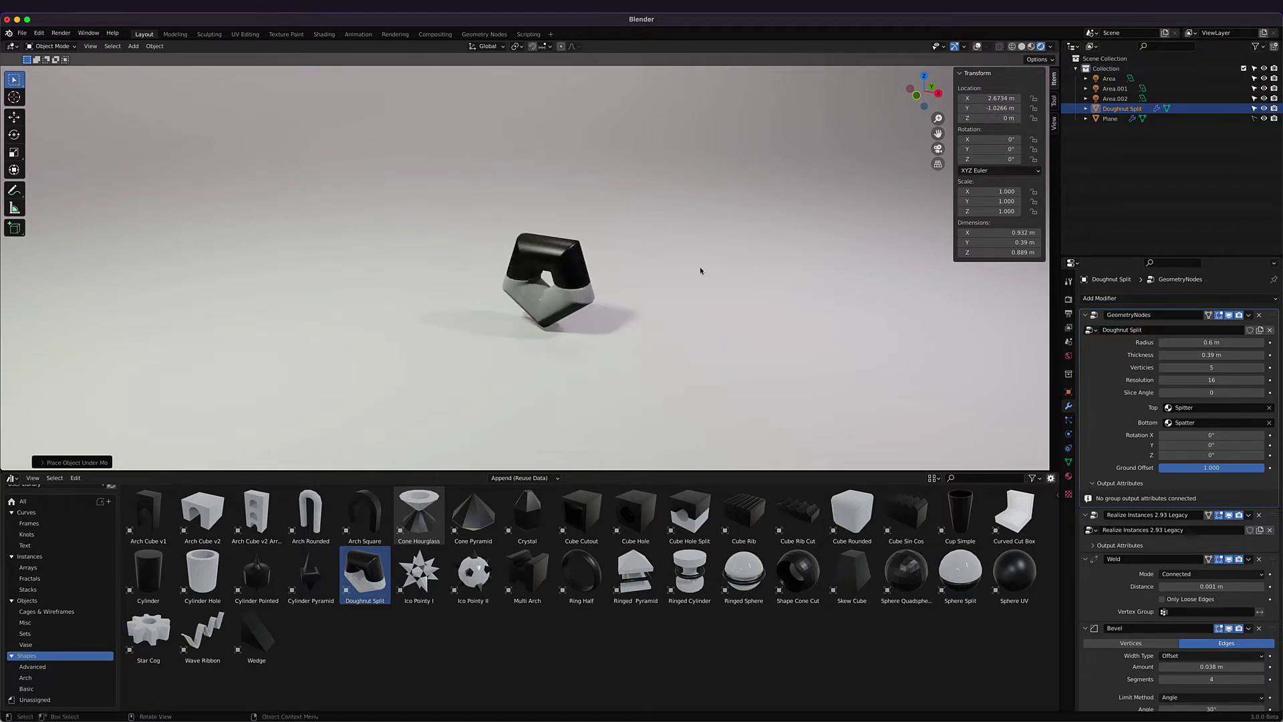
pyautogui.moveTo(661, 294); pyautogui.dragTo(601, 329, button='middle')
pyautogui.scroll(1, 586, 278)
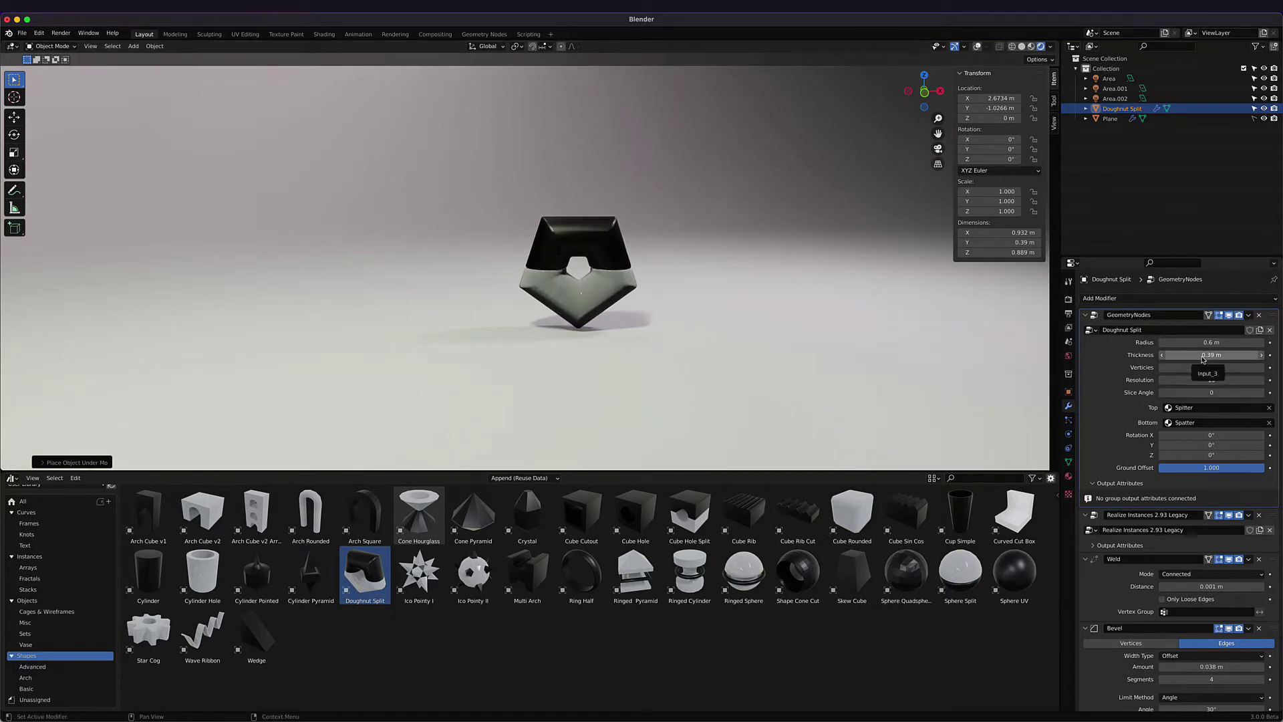
# Step: Set the doughnut's thickness to 0.13 m, Slice Angle to 178 and Rotation X to 174°
pyautogui.moveTo(1196, 359)
pyautogui.mouseDown()
pyautogui.moveTo(1223, 359)
pyautogui.moveTo(1163, 359)
pyautogui.moveTo(1236, 343)
pyautogui.moveTo(1193, 368)
pyautogui.moveTo(1236, 368)
pyautogui.moveTo(1201, 366)
pyautogui.moveTo(1217, 367)
pyautogui.moveTo(1196, 379)
pyautogui.mouseUp()
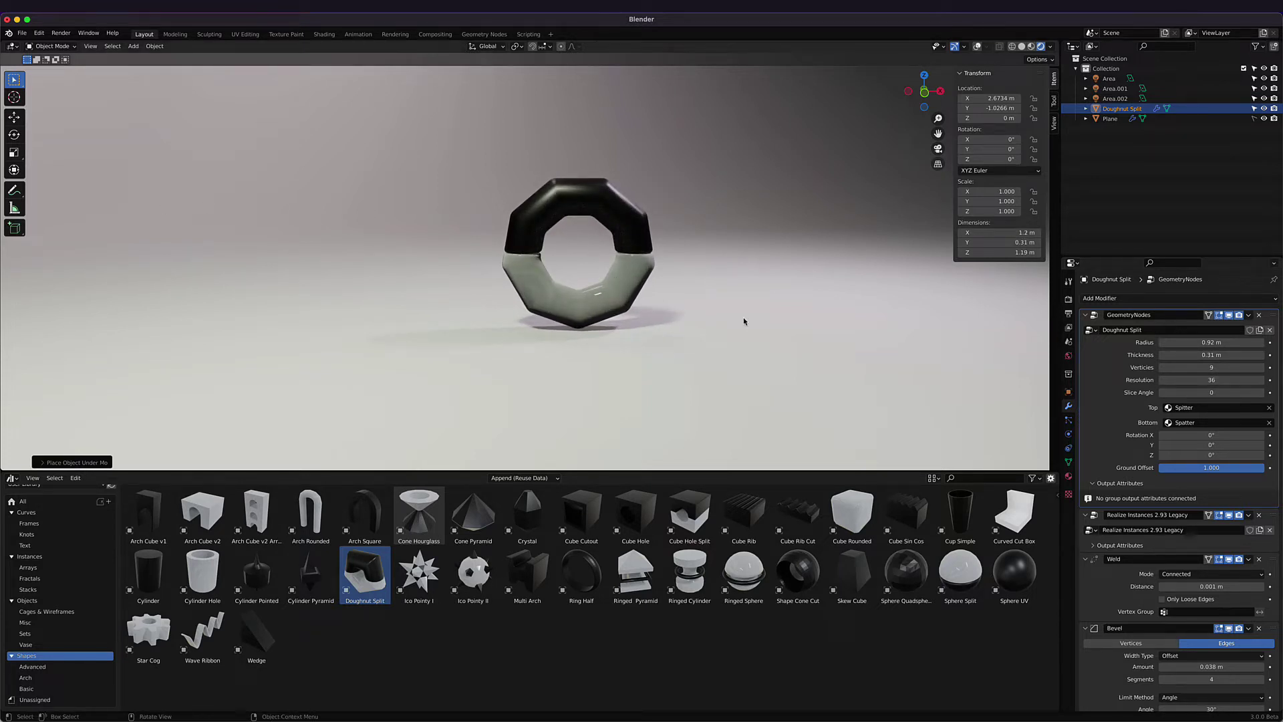
pyautogui.moveTo(1185, 393); pyautogui.dragTo(1231, 392)
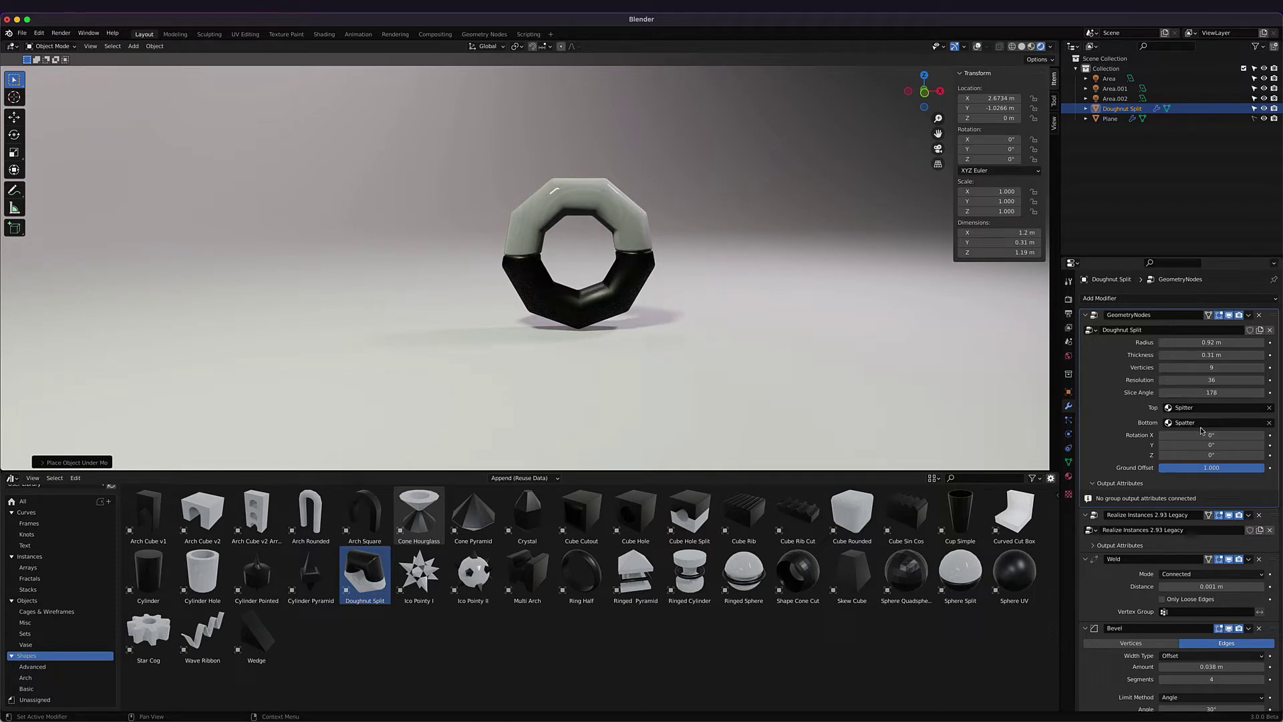
pyautogui.moveTo(1176, 435); pyautogui.dragTo(1116, 435)
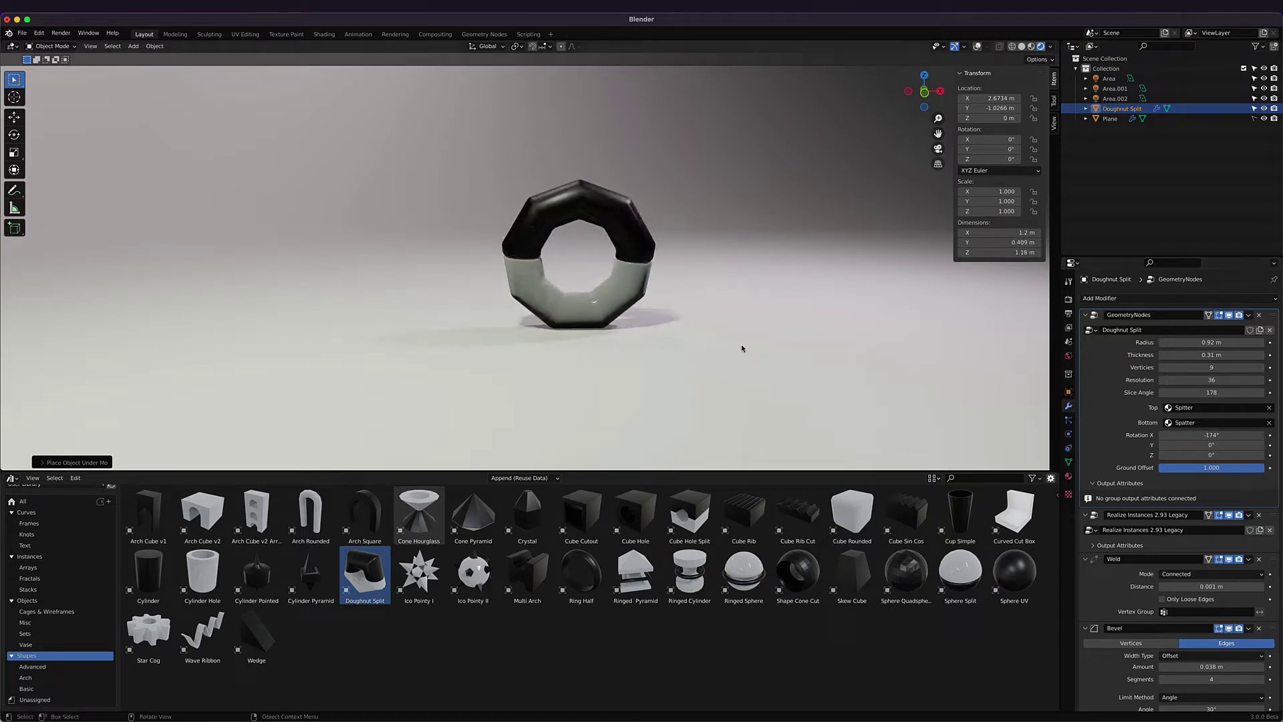
# Step: Delete the doughnut and add Fractal Cube Cube from the Instances catalog, dropped to the floor
pyautogui.press('Delete')
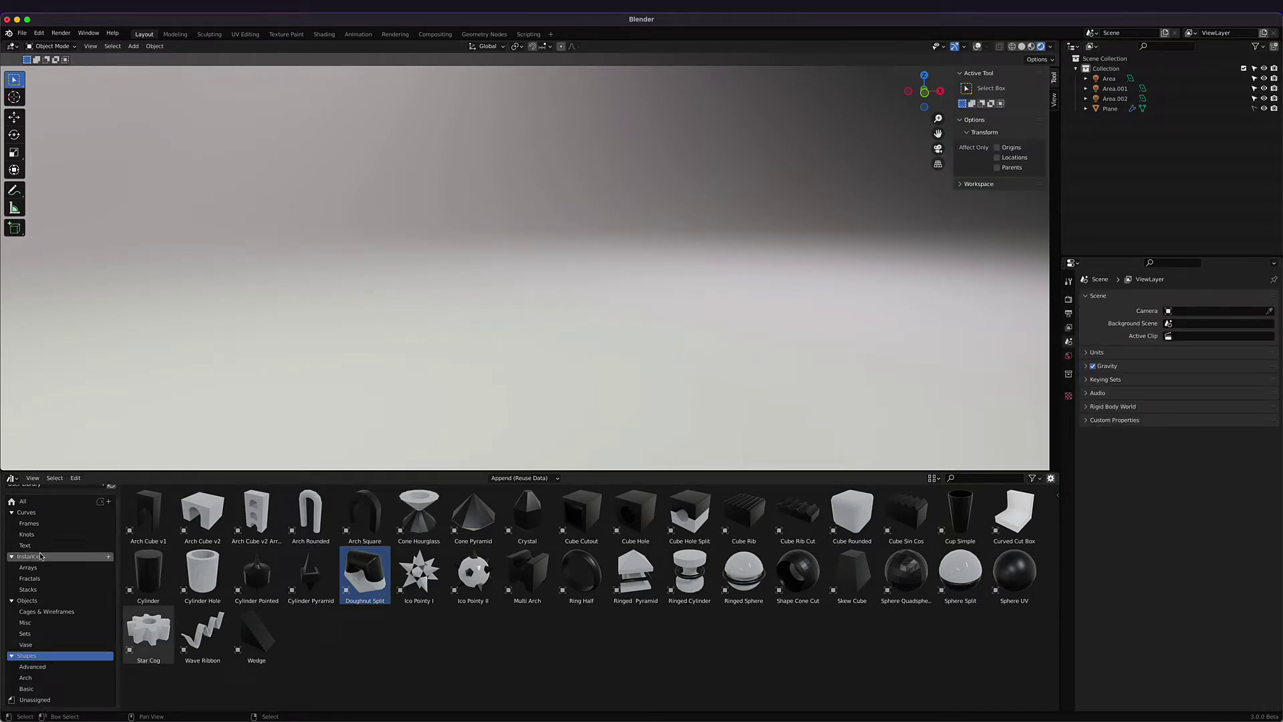
pyautogui.click(58, 559)
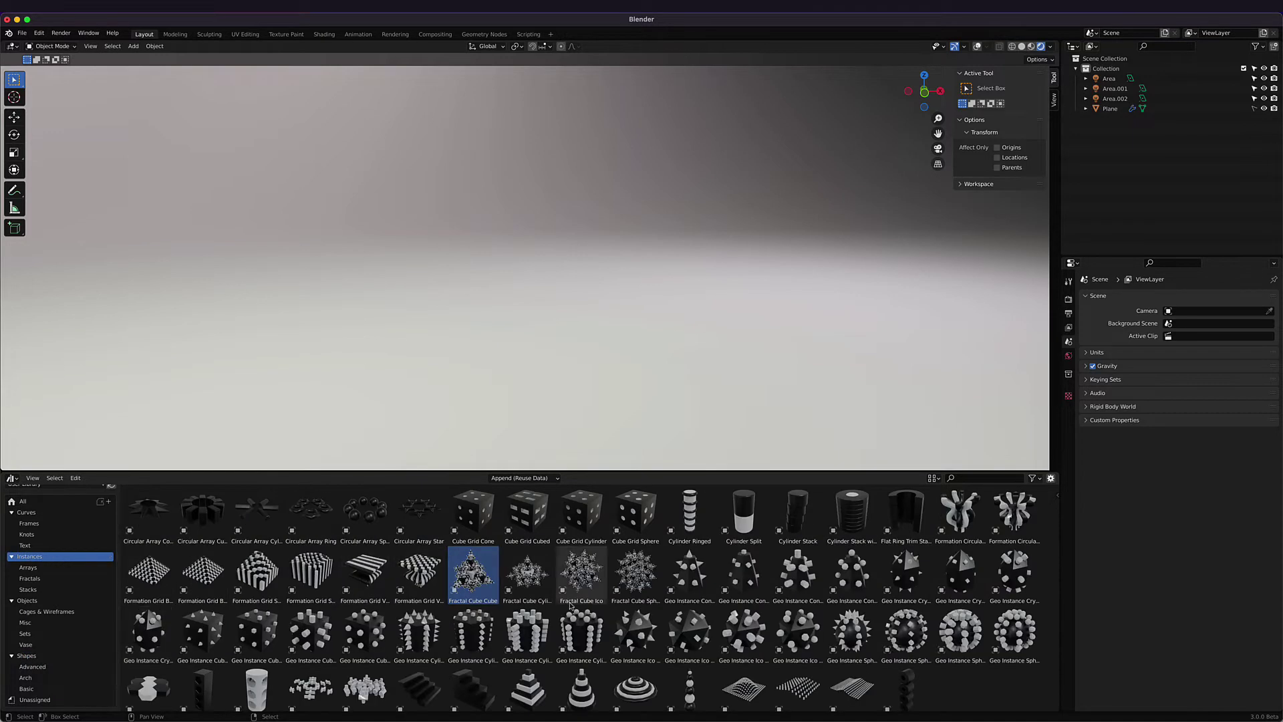
pyautogui.moveTo(477, 580); pyautogui.dragTo(524, 346)
pyautogui.click(1001, 118)
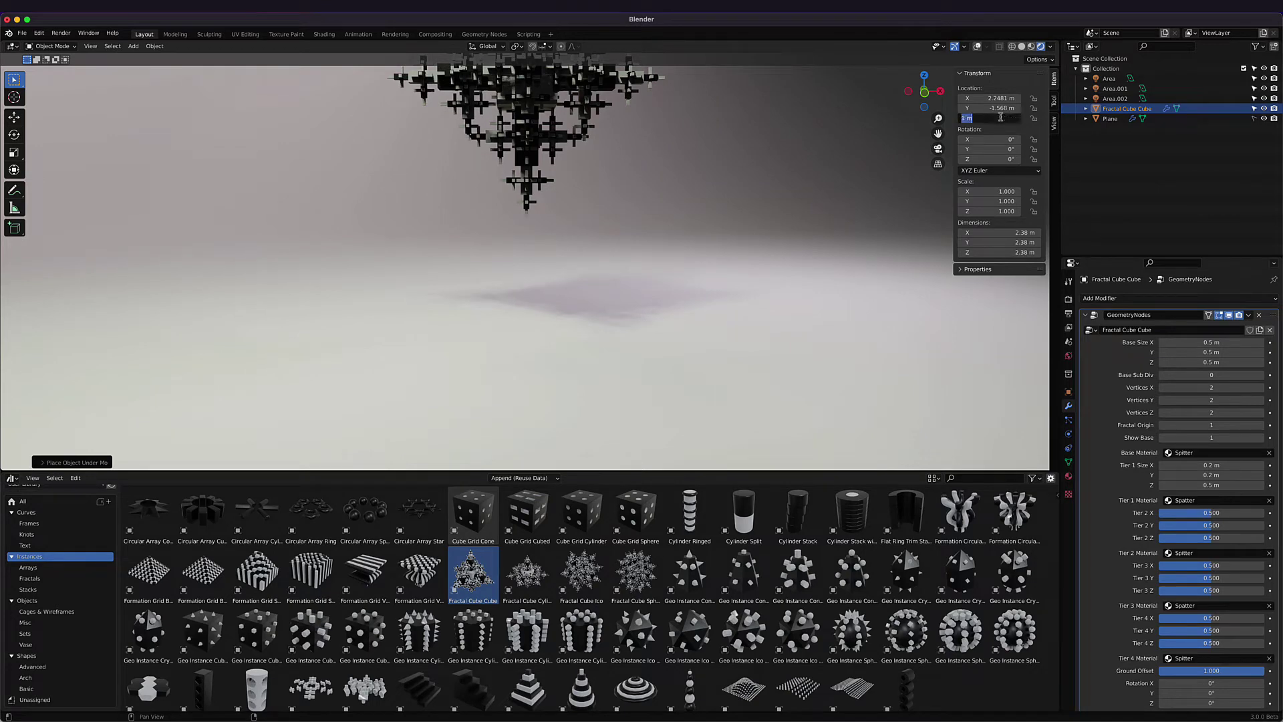
pyautogui.press('Return')
pyautogui.moveTo(618, 189); pyautogui.dragTo(468, 230, button='middle')
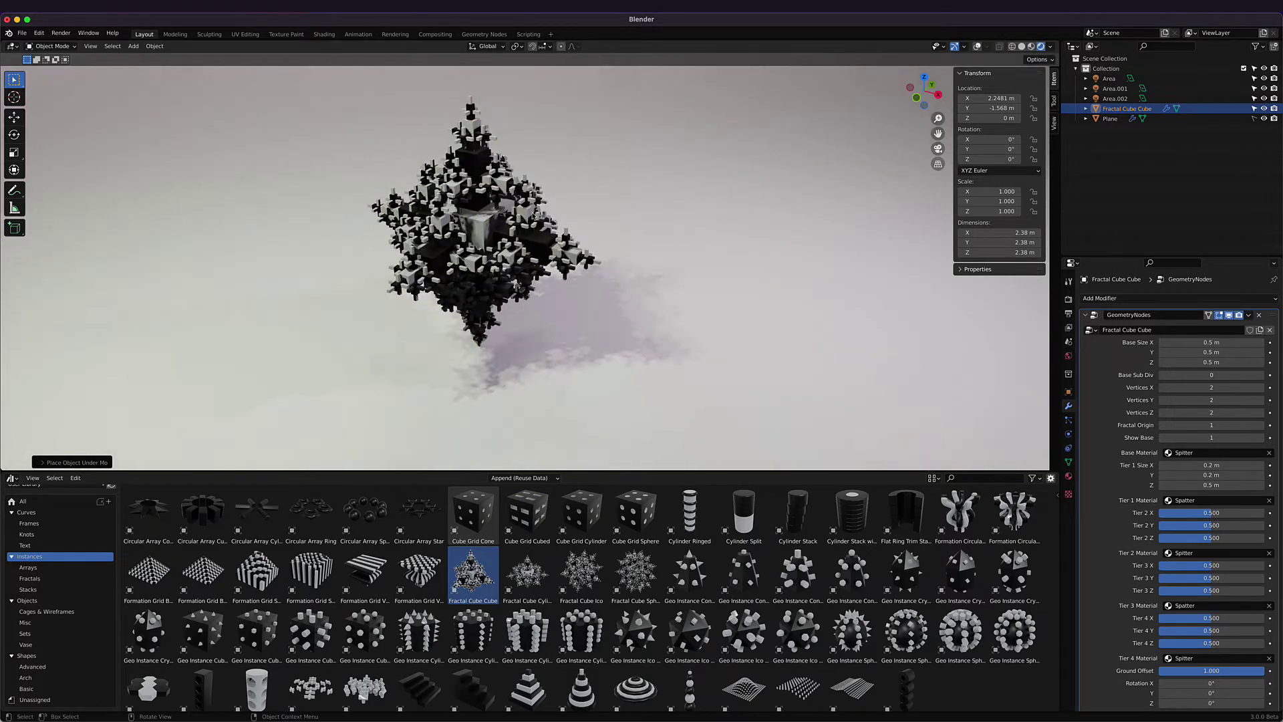
pyautogui.scroll(3, 503, 207)
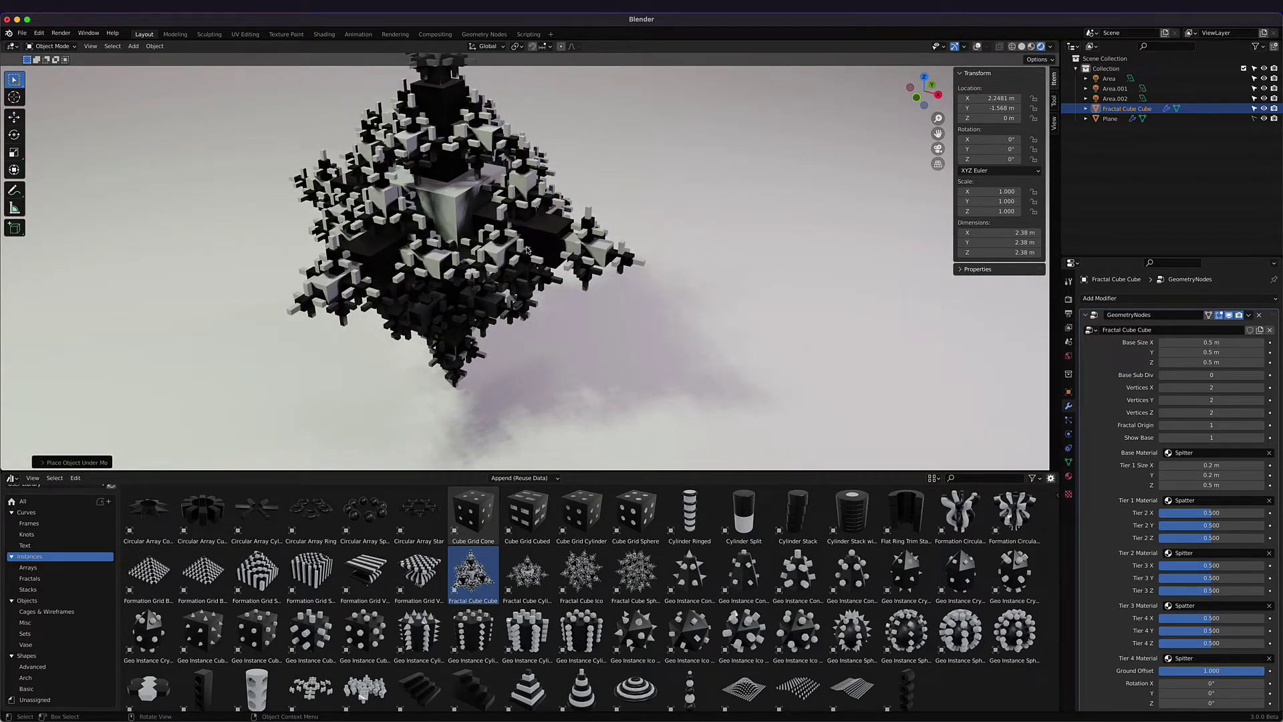
pyautogui.moveTo(542, 274)
pyautogui.mouseDown(button='middle')
pyautogui.moveTo(530, 252)
pyautogui.moveTo(585, 304)
pyautogui.moveTo(534, 268)
pyautogui.mouseUp(button='middle')
pyautogui.scroll(-3, 567, 269)
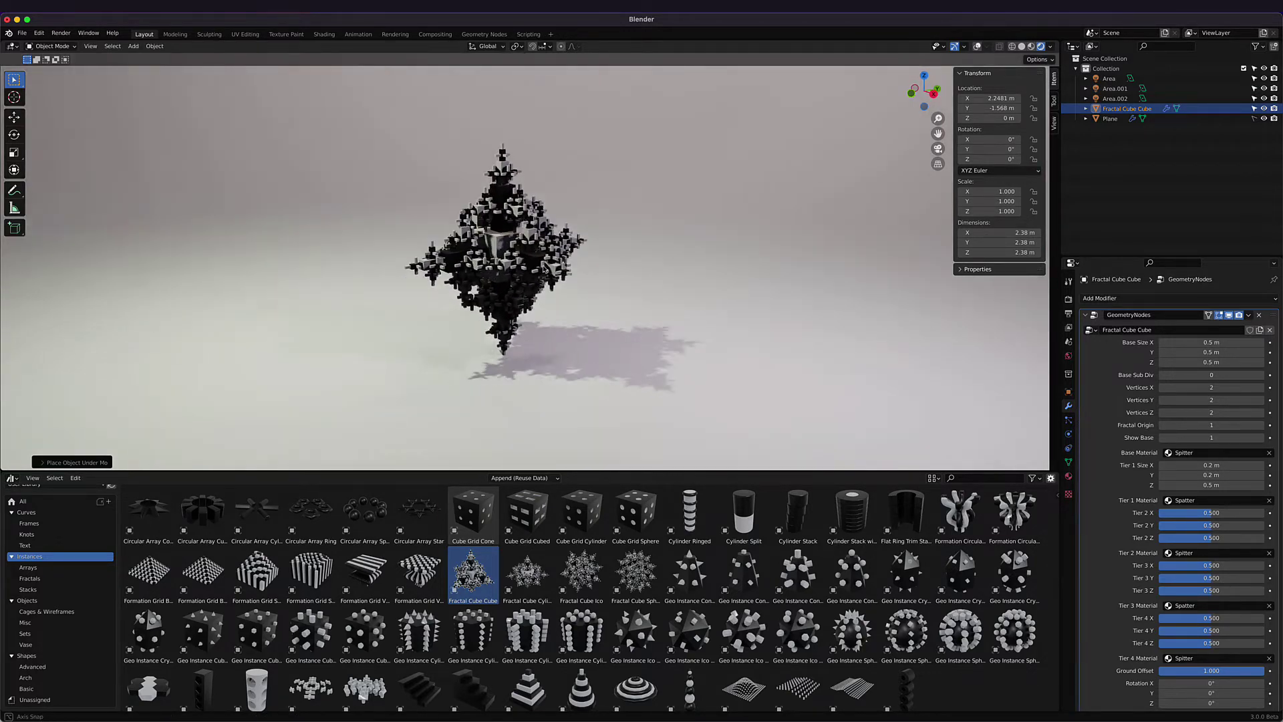
pyautogui.scroll(2, 534, 268)
pyautogui.scroll(-1, 1131, 437)
pyautogui.scroll(-1, 1131, 436)
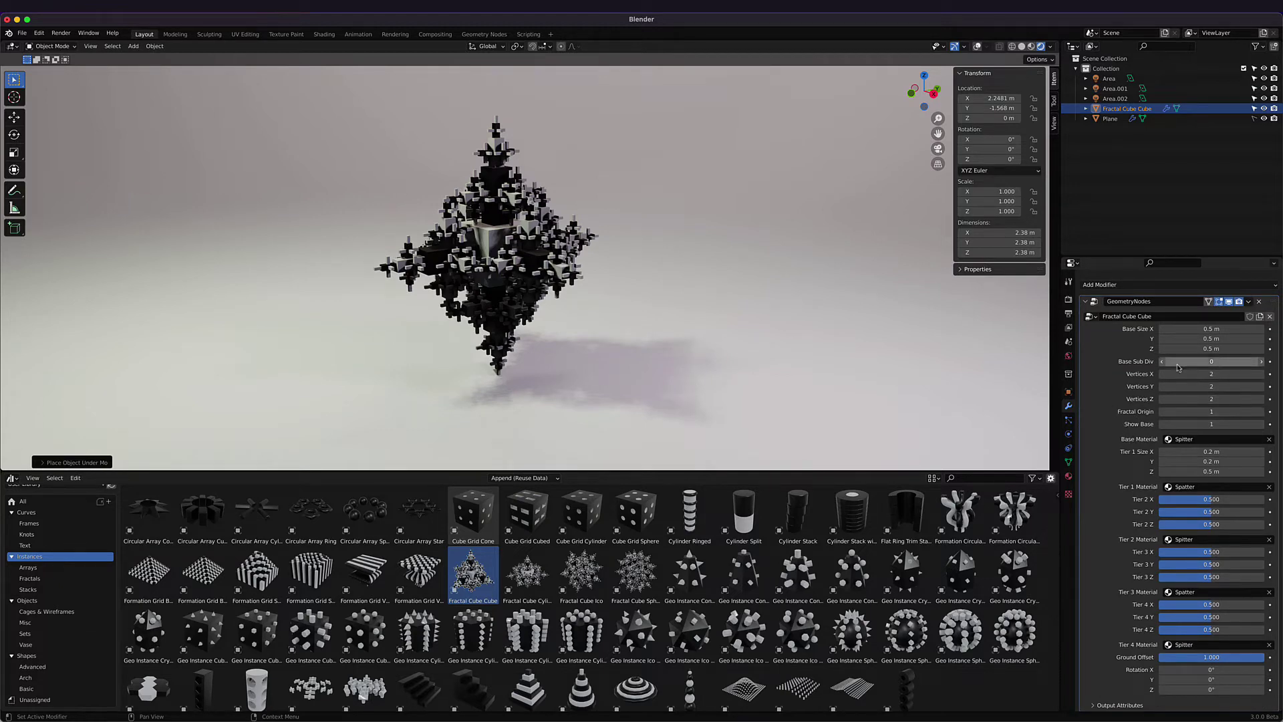
# Step: Reshape the fractal's base block, widen the second tier along X, stretch it along Z, and tilt slightly
pyautogui.moveTo(1192, 375); pyautogui.dragTo(1196, 339)
pyautogui.moveTo(1206, 499); pyautogui.dragTo(1236, 499)
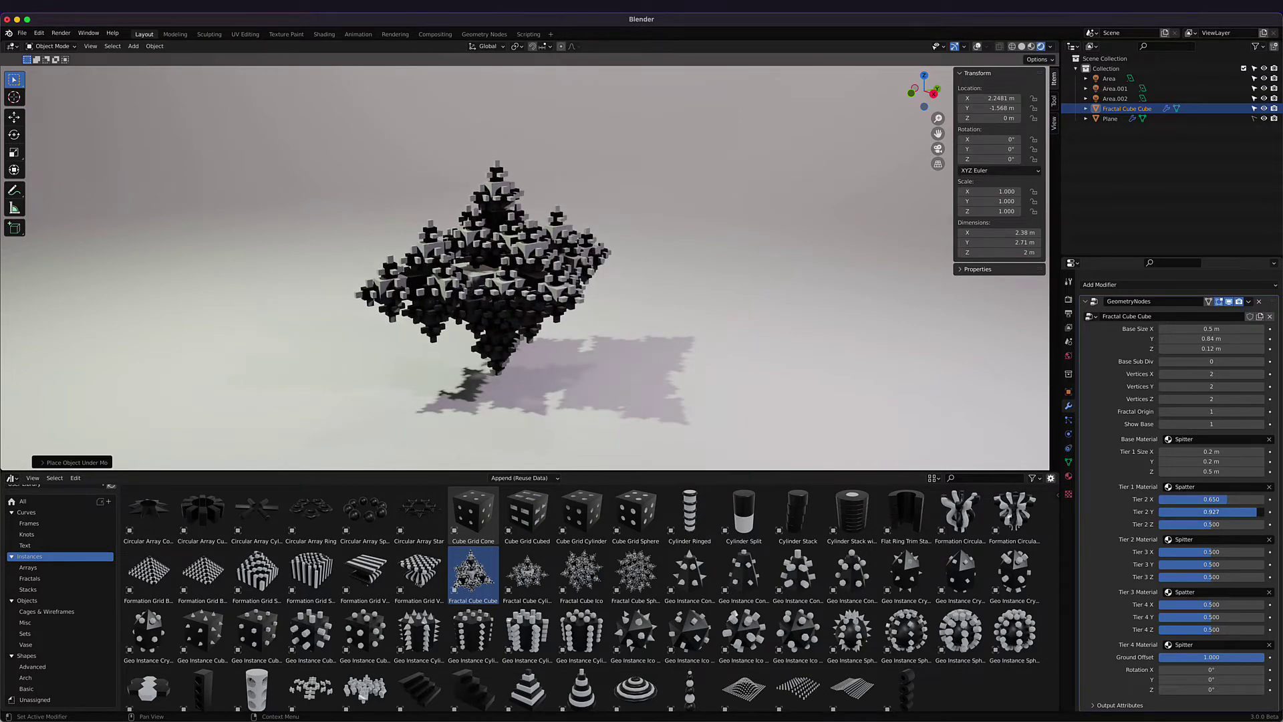
pyautogui.moveTo(1211, 524); pyautogui.dragTo(1265, 617)
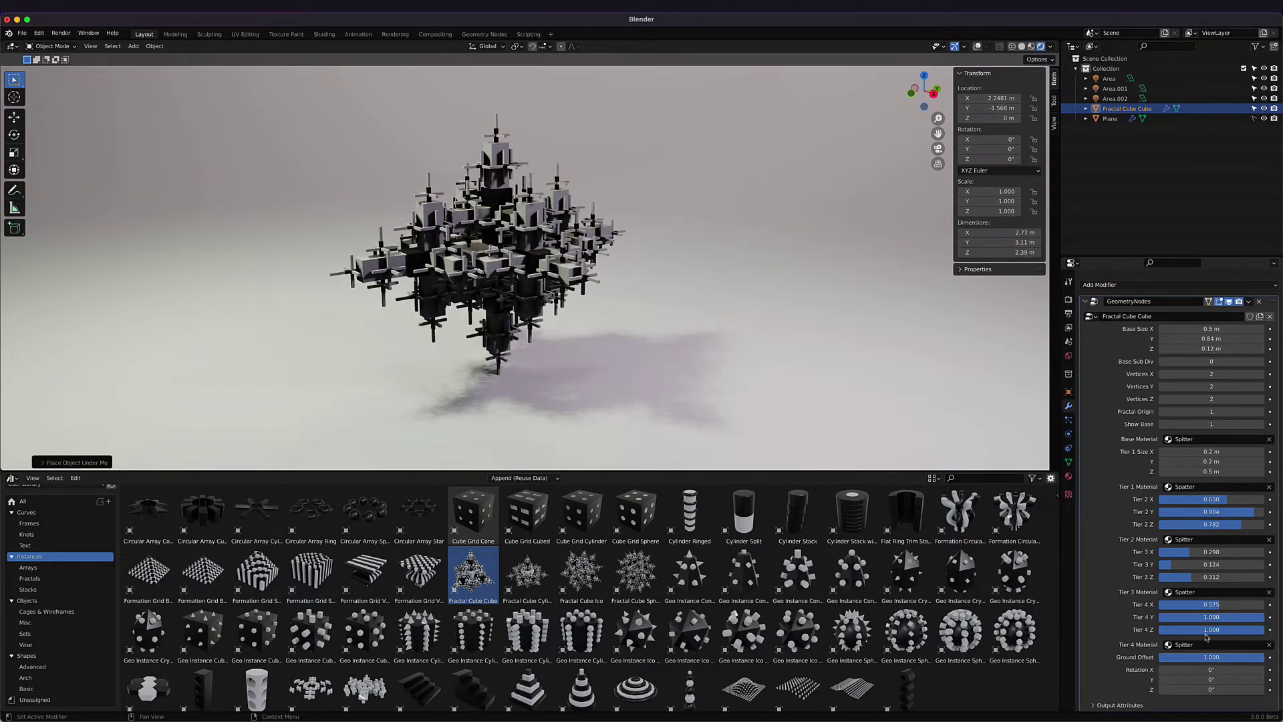
pyautogui.moveTo(1211, 669); pyautogui.dragTo(1259, 657)
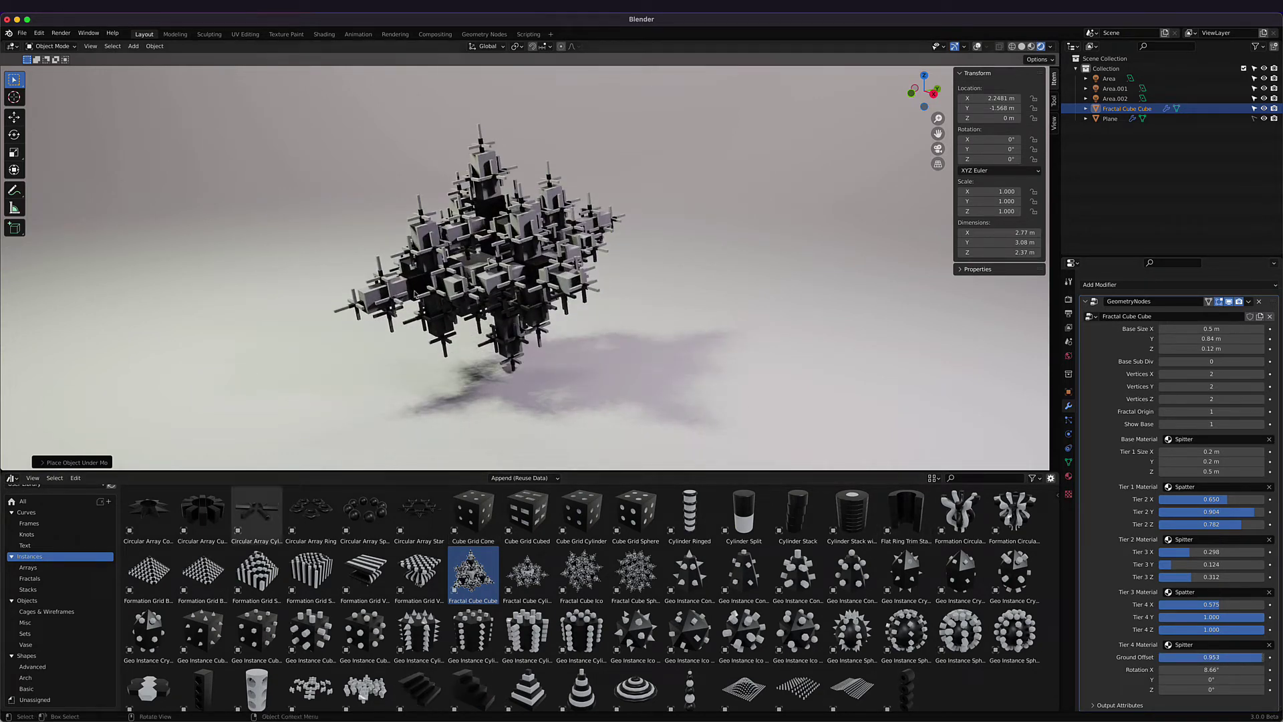
# Step: Delete the fractal, add Circular Array Star from the Asset Browser, and set Location Z to 0
pyautogui.press('Delete')
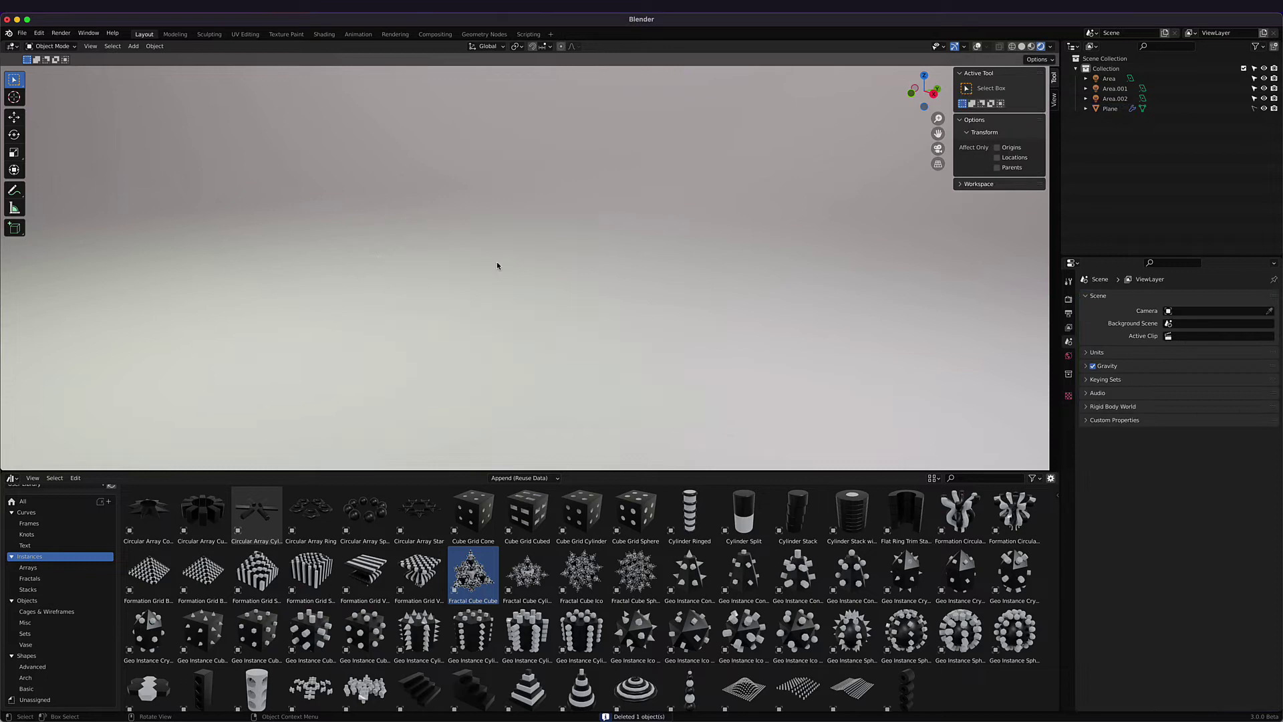
pyautogui.moveTo(413, 514); pyautogui.dragTo(505, 348)
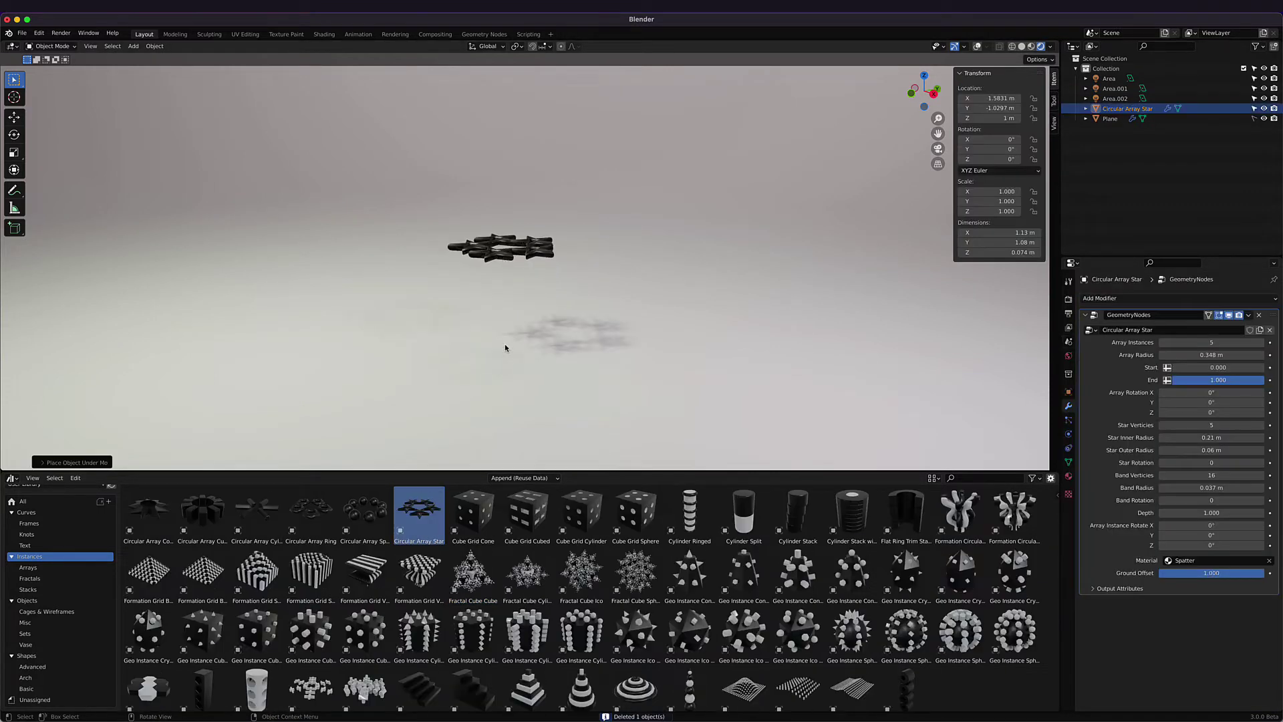
pyautogui.click(1002, 120)
pyautogui.write('0')
pyautogui.press('Return')
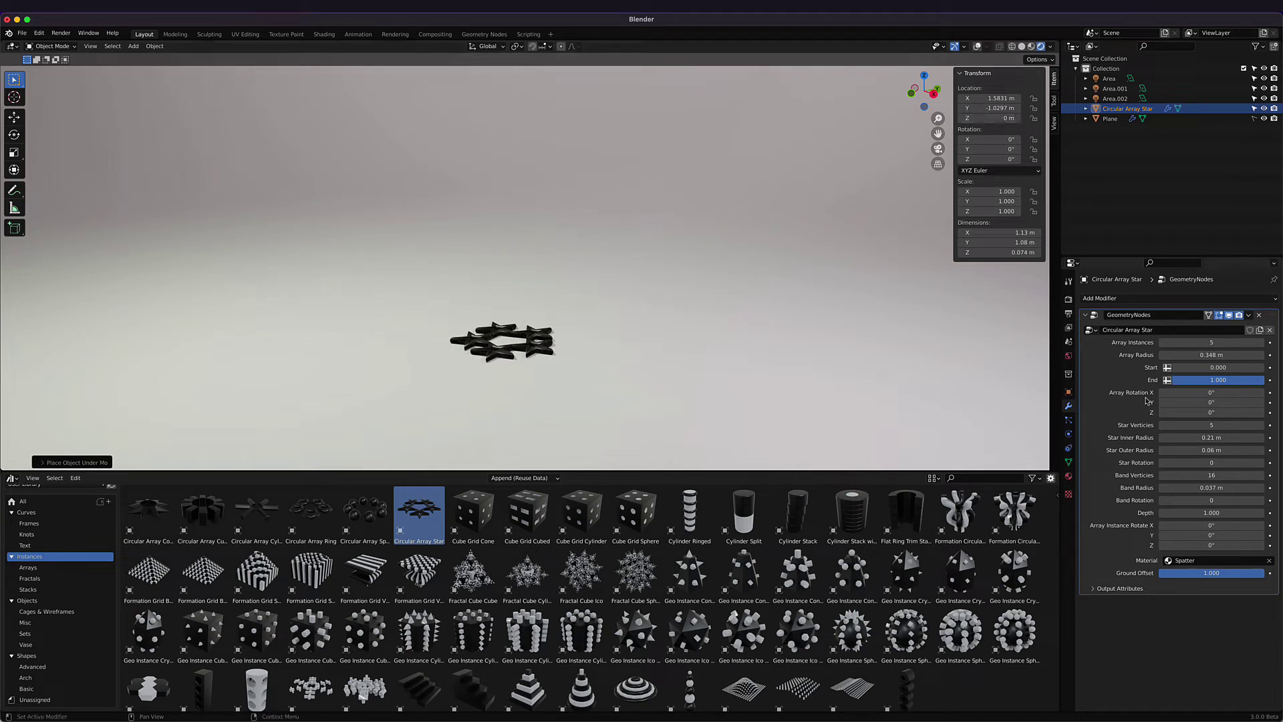
# Step: Stand the star ring upright with Array Rotation X 79.2° and Z rotation 0°, then set Depth to 7.42
pyautogui.moveTo(1199, 411); pyautogui.dragTo(1256, 411)
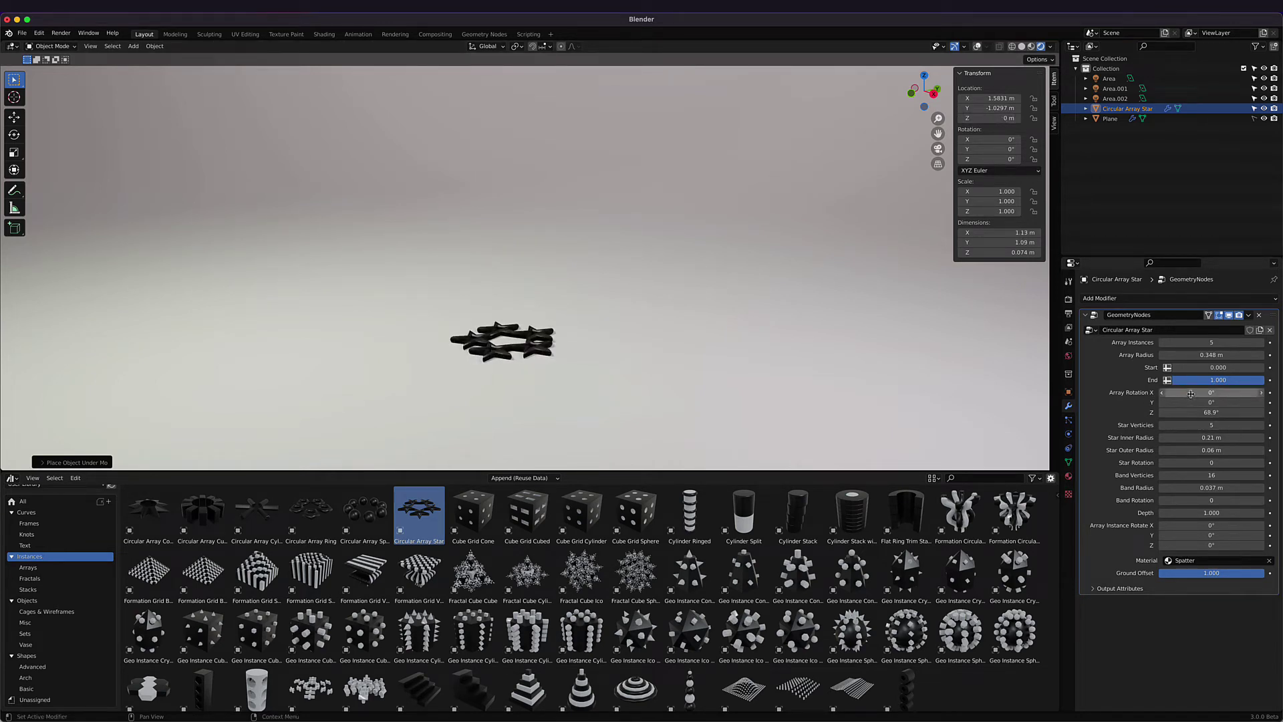
pyautogui.press('Return')
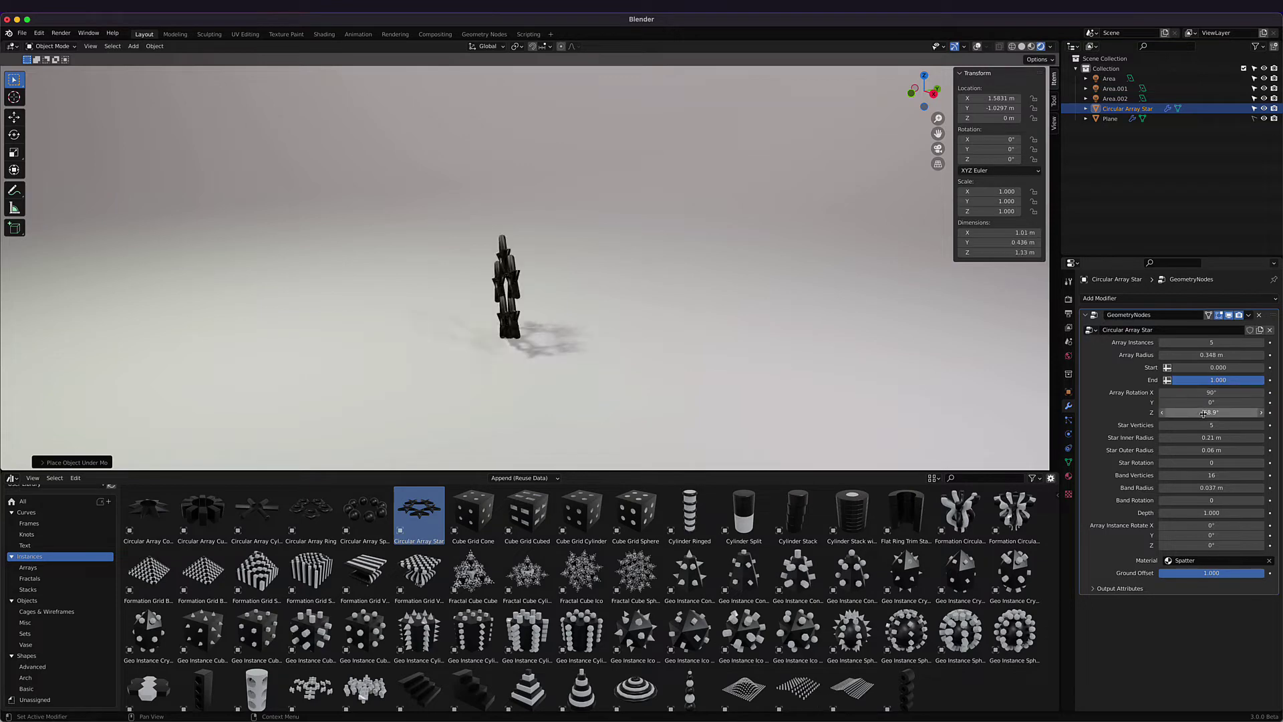
pyautogui.click(1202, 412)
pyautogui.write('0')
pyautogui.press('Return')
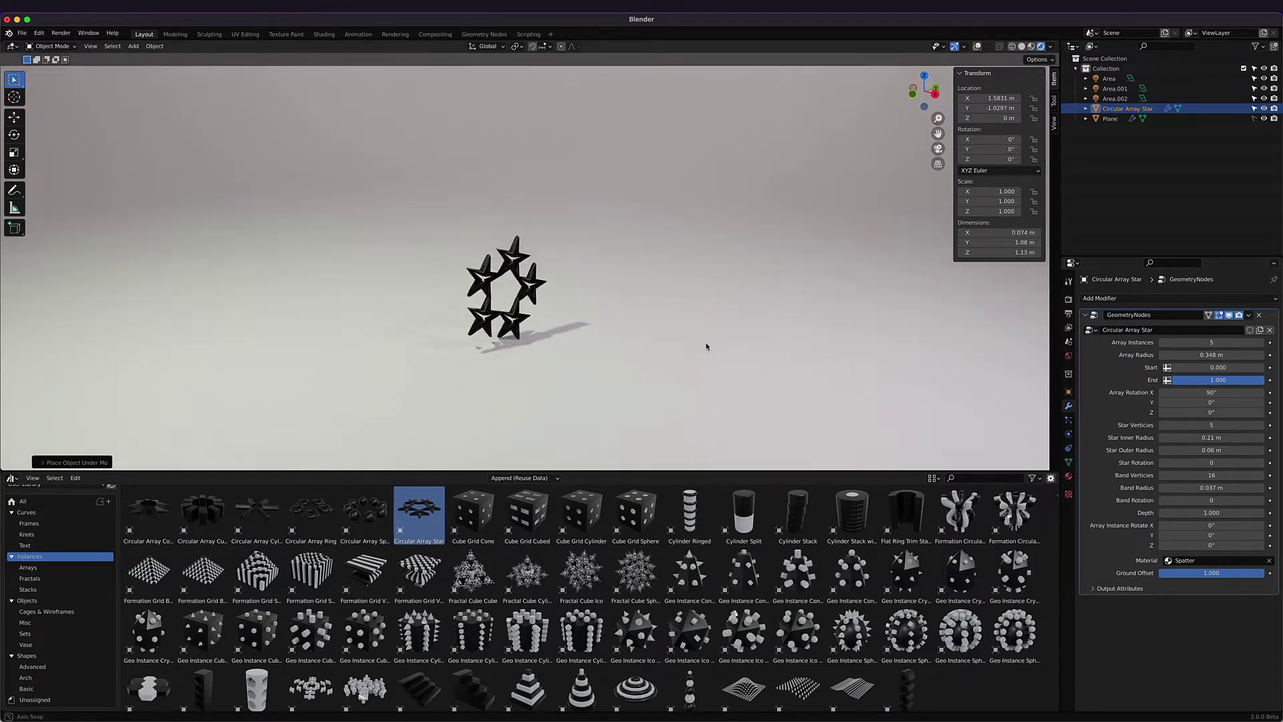
pyautogui.moveTo(707, 347); pyautogui.dragTo(870, 338, button='middle')
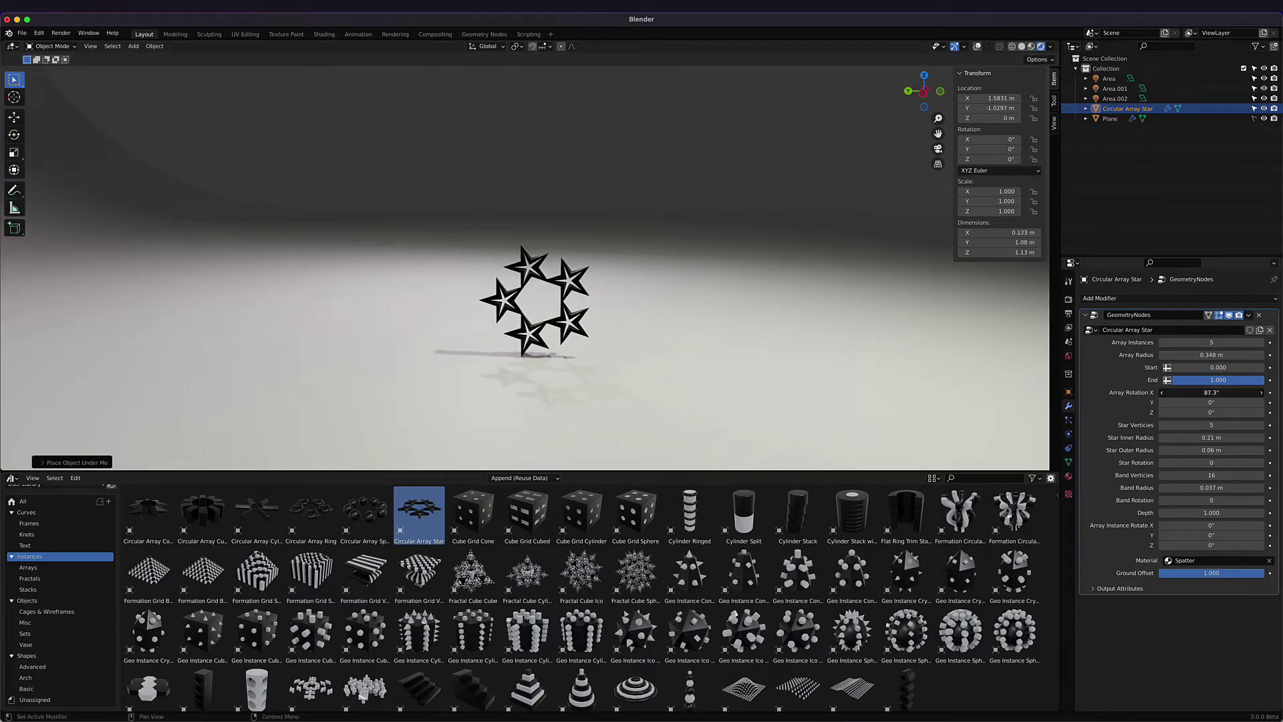
pyautogui.moveTo(1211, 392)
pyautogui.mouseDown()
pyautogui.moveTo(1173, 393)
pyautogui.moveTo(1199, 392)
pyautogui.mouseUp()
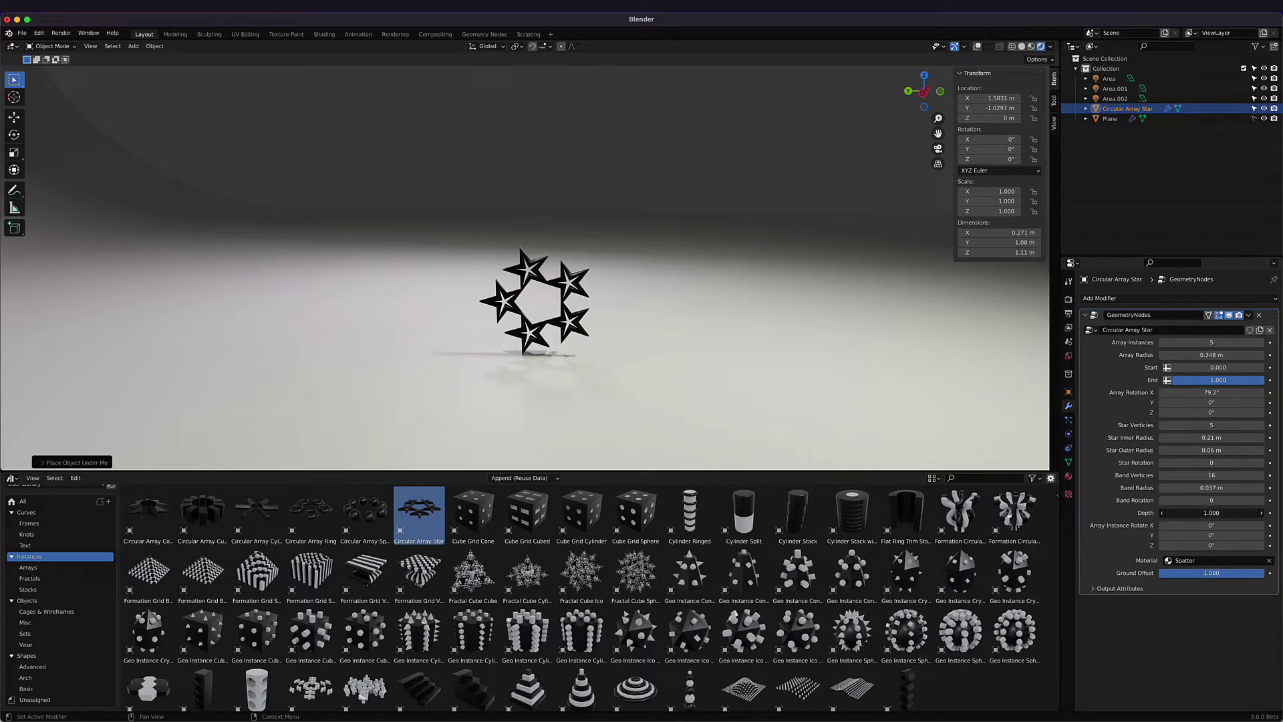
pyautogui.moveTo(1210, 512); pyautogui.dragTo(1257, 513)
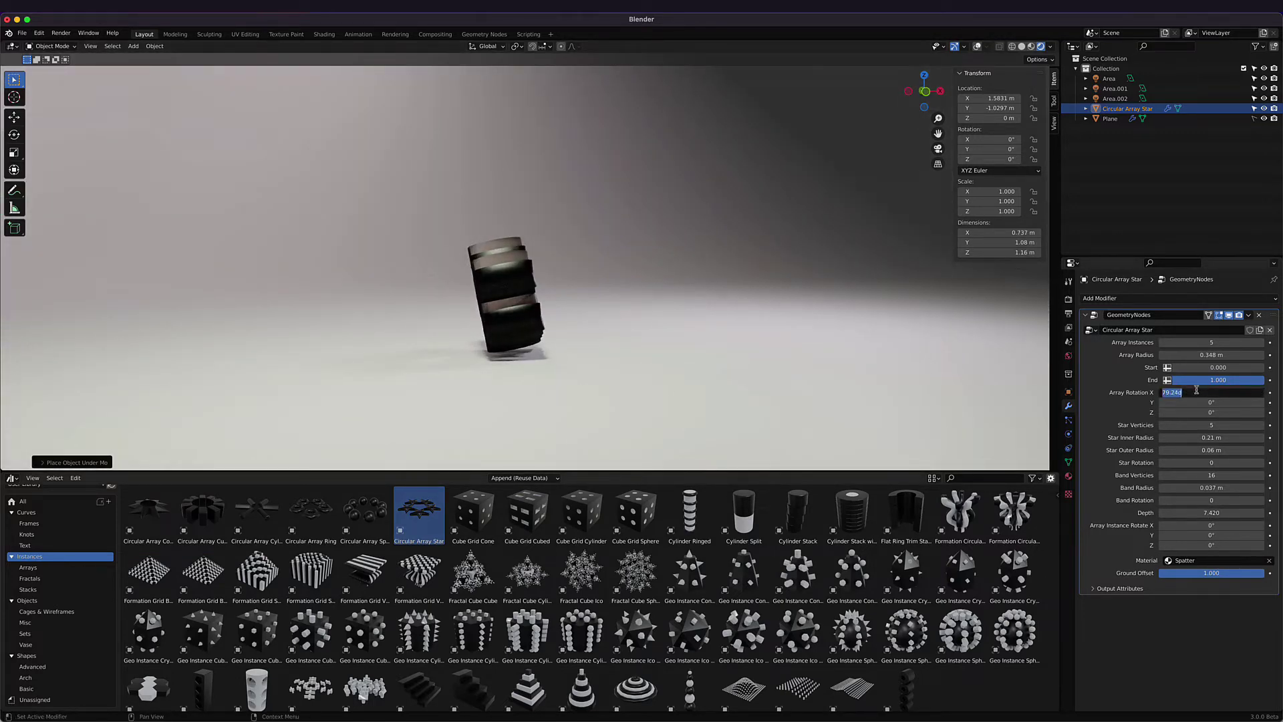
# Step: Stand the star array upright at X rotation 90° and widen it to a 1.05 m ring of 15 stars
pyautogui.write('90')
pyautogui.press('Return')
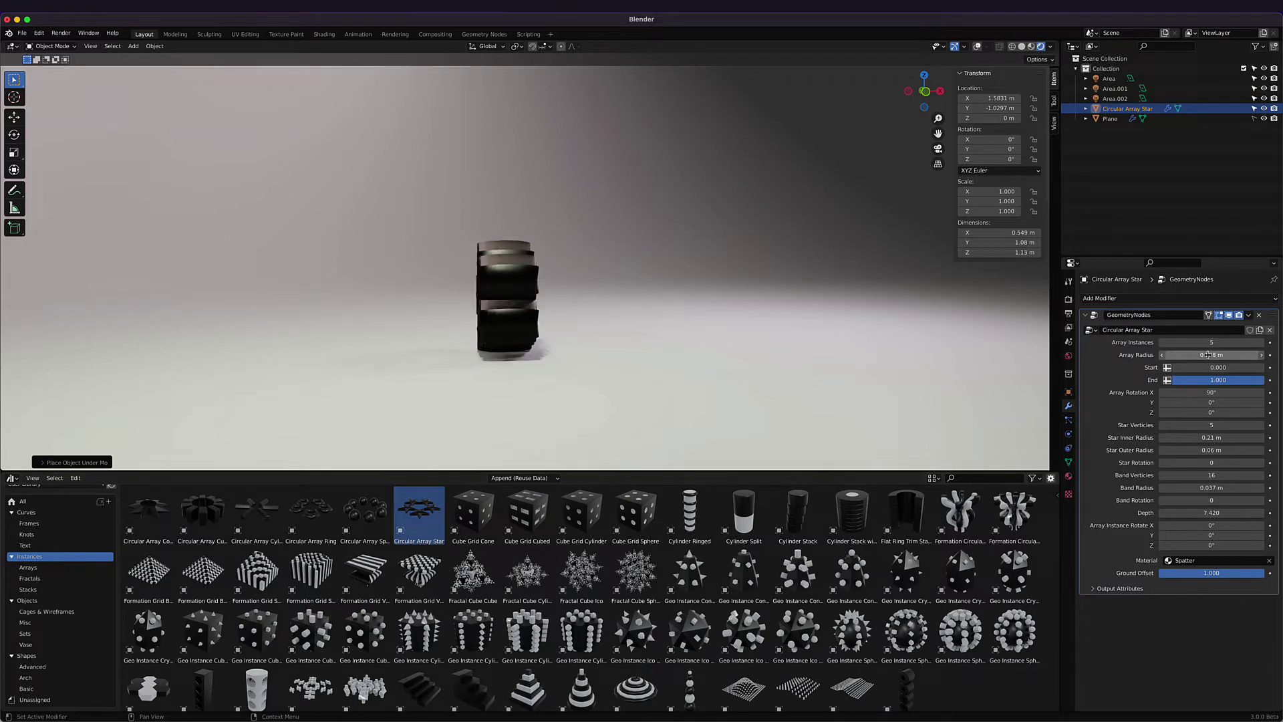
pyautogui.moveTo(1208, 355)
pyautogui.mouseDown()
pyautogui.moveTo(1249, 355)
pyautogui.moveTo(1232, 355)
pyautogui.mouseUp()
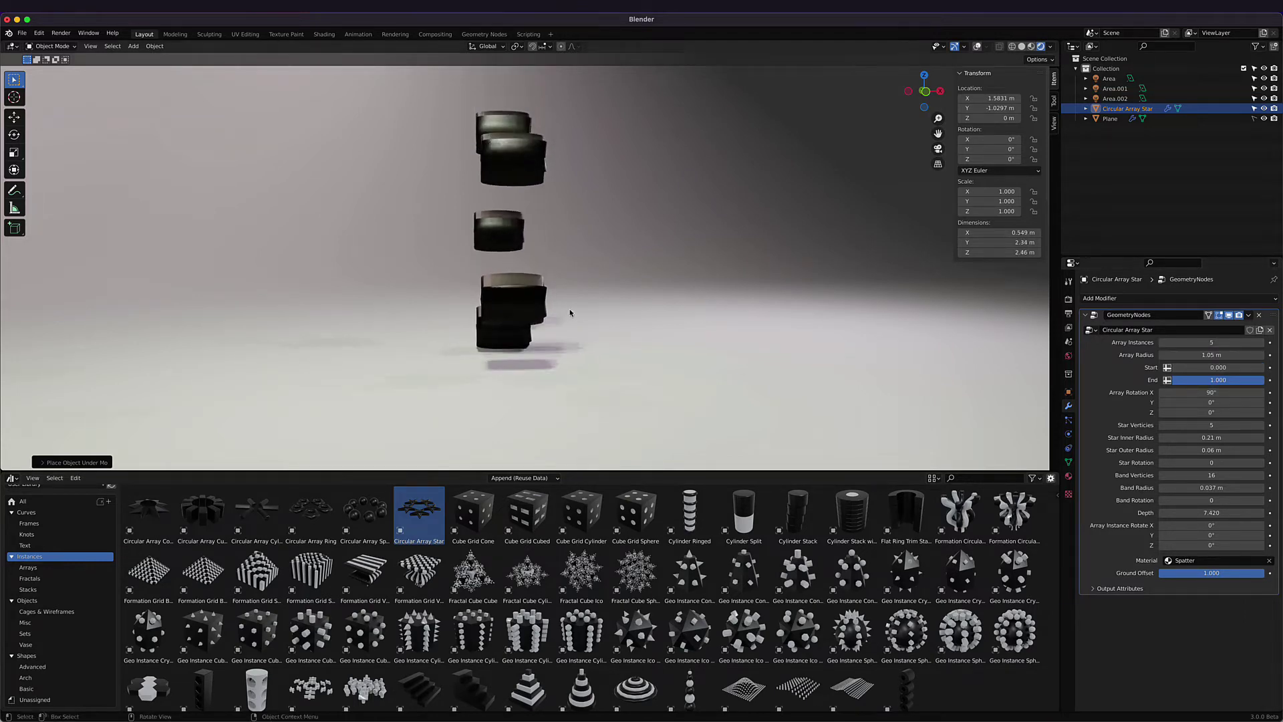
pyautogui.moveTo(570, 313); pyautogui.dragTo(679, 324, button='middle')
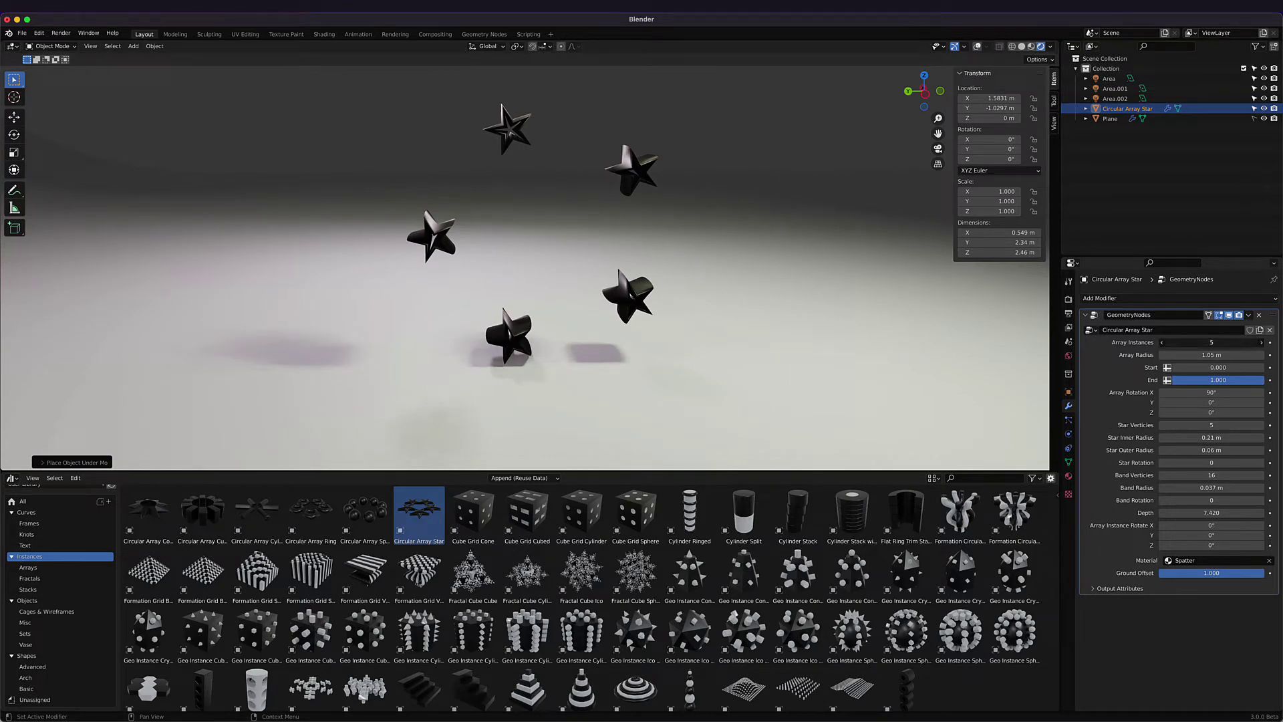
pyautogui.moveTo(1211, 342); pyautogui.dragTo(1240, 342)
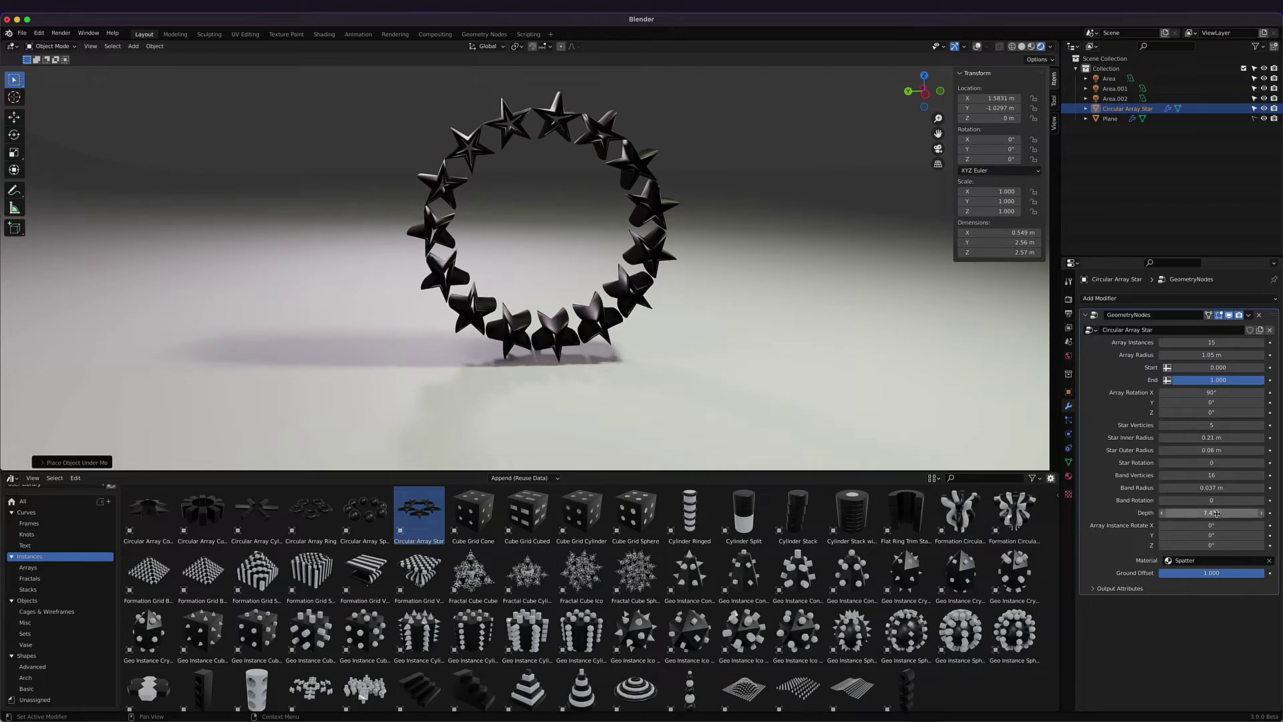
# Step: Make the stars thin with Depth 1 and shrink their Star Inner Radius
pyautogui.press('Return')
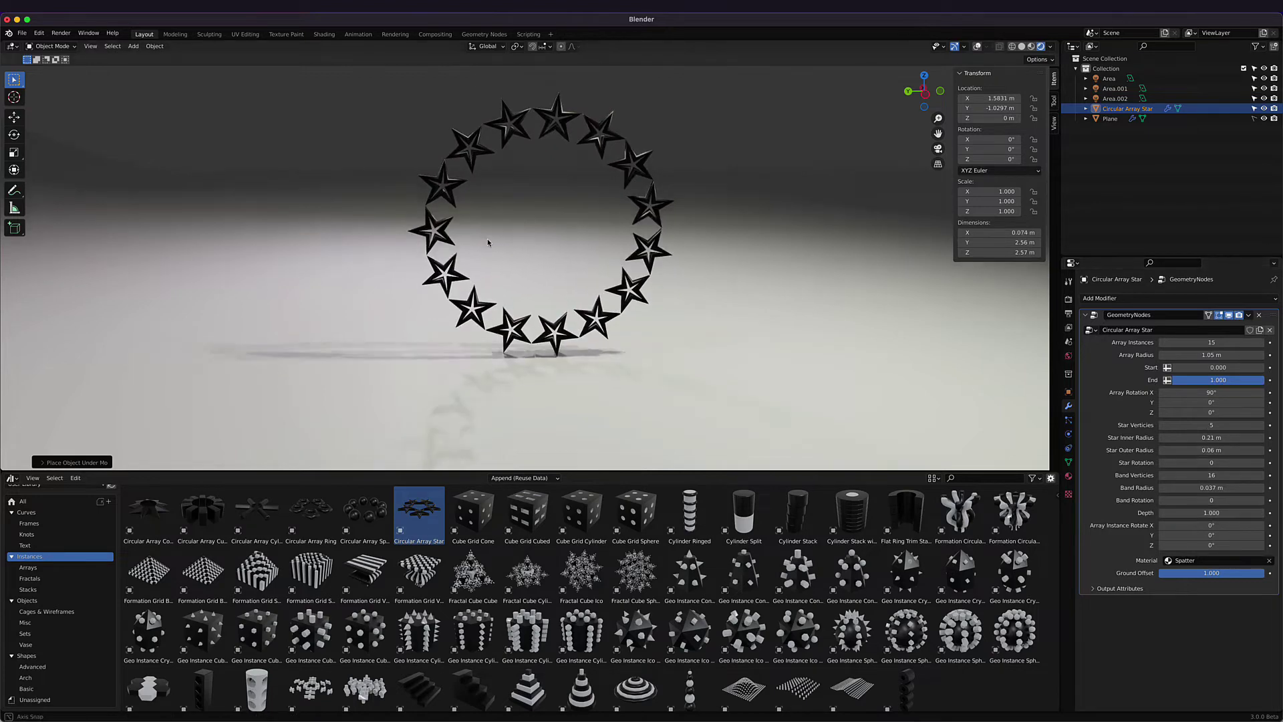
pyautogui.moveTo(489, 243); pyautogui.dragTo(538, 267, button='middle')
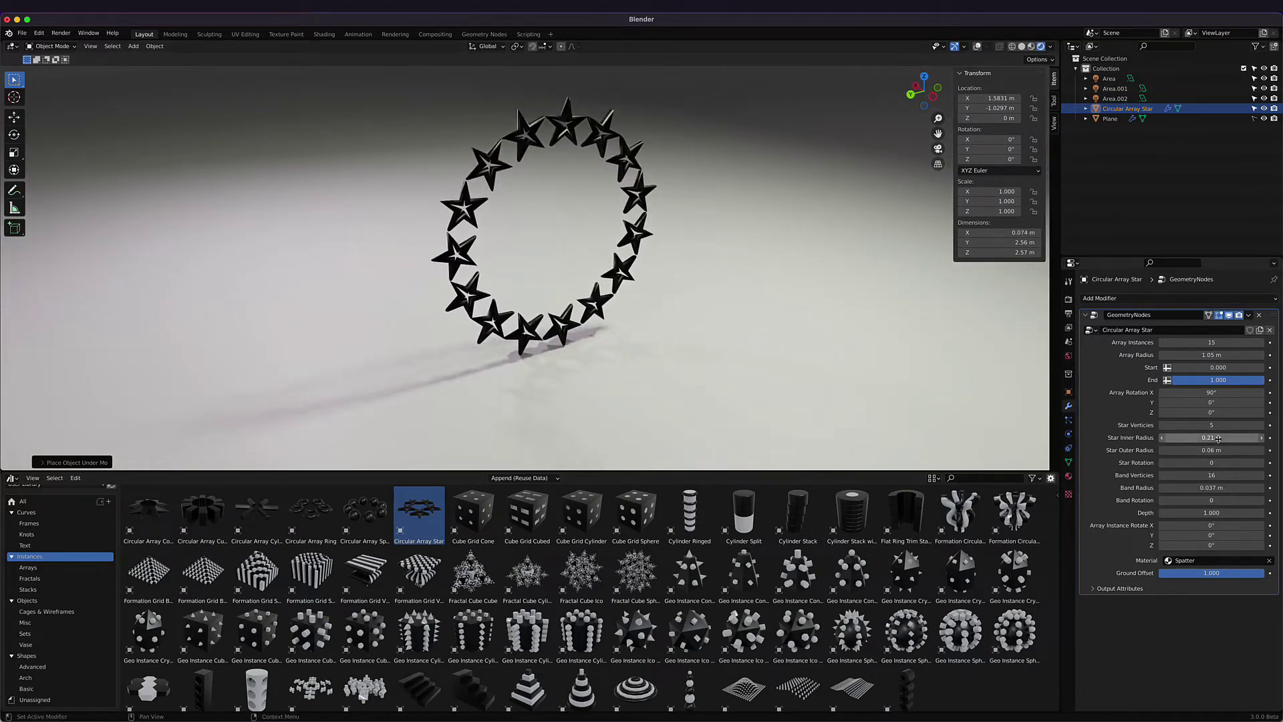
pyautogui.moveTo(1211, 437); pyautogui.dragTo(1267, 449)
# Step: Enlarge the stars' outer points to a 0.9 m Outer Radius and frame the star ring
pyautogui.scroll(-4, 603, 267)
pyautogui.moveTo(603, 267); pyautogui.dragTo(544, 240, button='middle')
pyautogui.scroll(4, 545, 240)
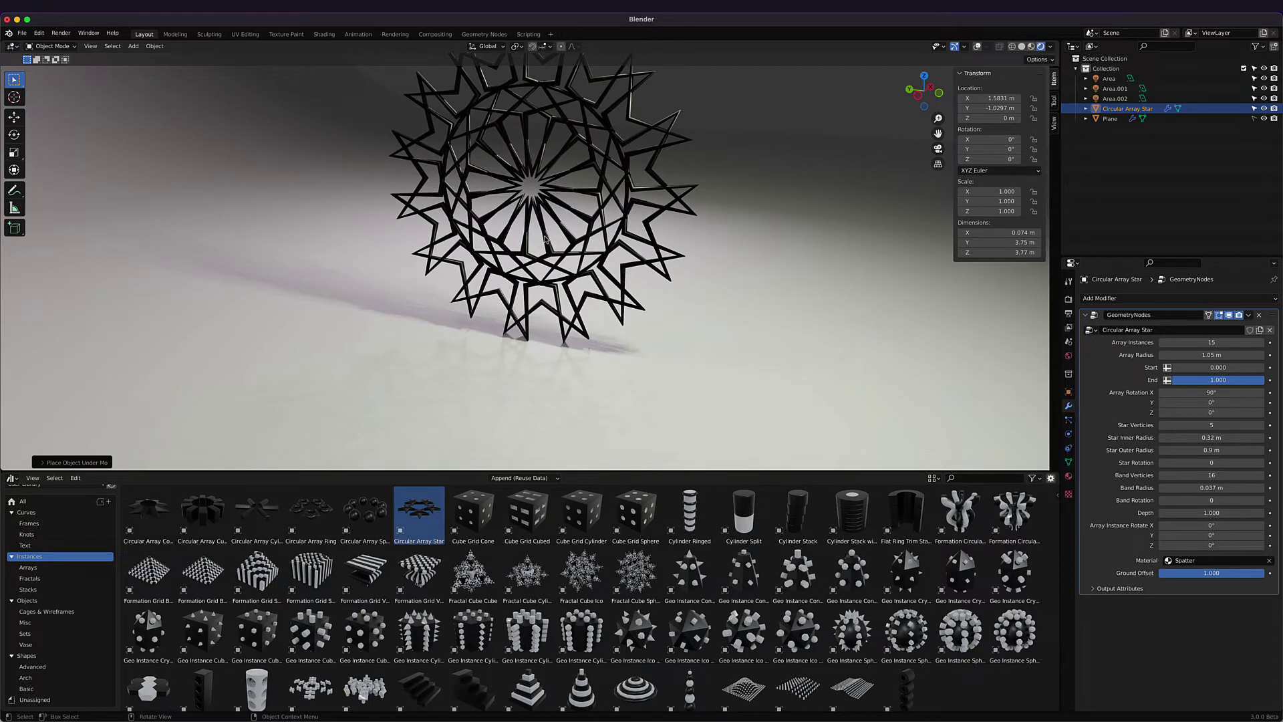
pyautogui.press('KP_Decimal')
pyautogui.moveTo(545, 239); pyautogui.dragTo(341, 251, button='middle')
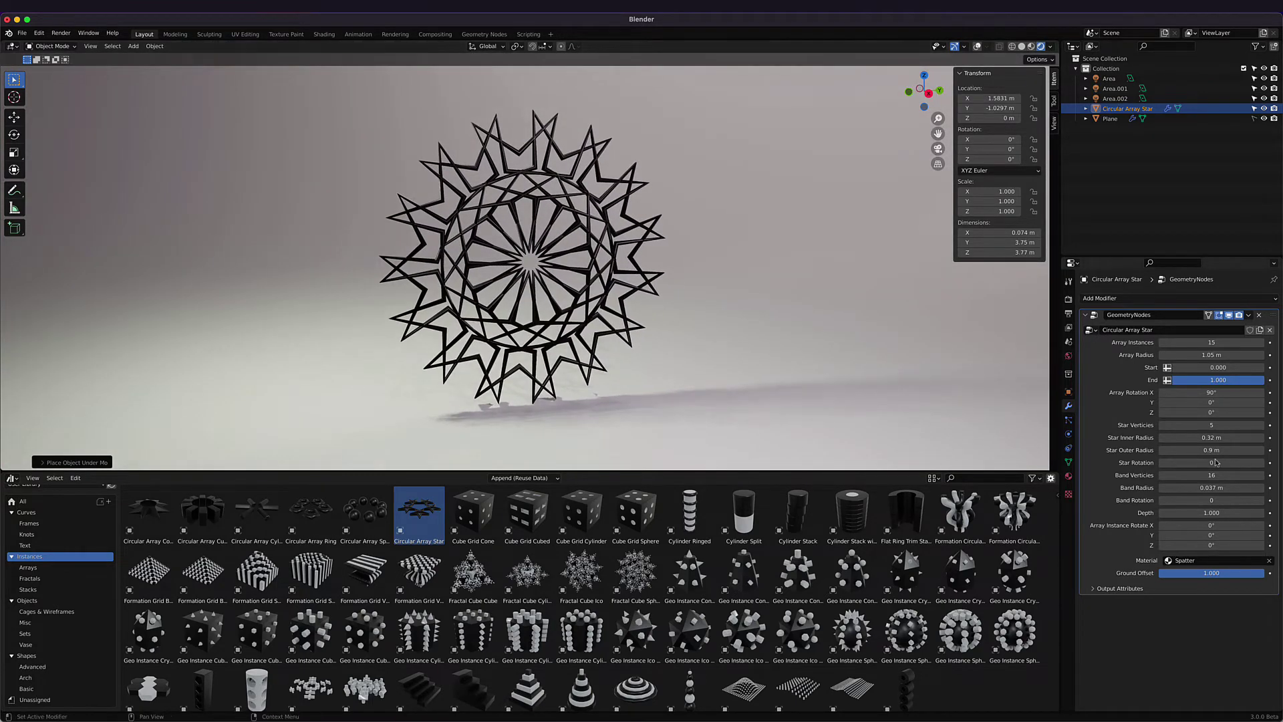
# Step: Cut each star to three points at 0.32 m inner radius, rotate them, and delete the Circular Array Star
pyautogui.moveTo(1209, 423)
pyautogui.mouseDown()
pyautogui.moveTo(1222, 424)
pyautogui.moveTo(1189, 424)
pyautogui.moveTo(1211, 424)
pyautogui.moveTo(1189, 438)
pyautogui.mouseUp()
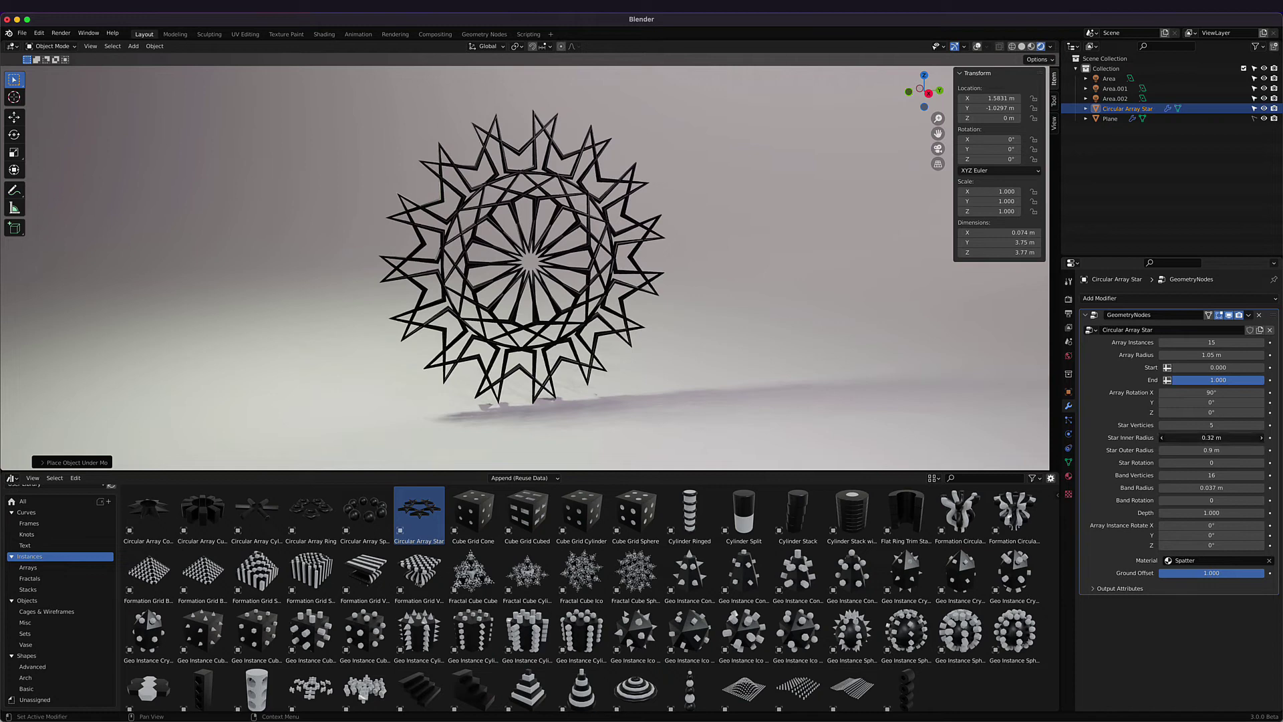
pyautogui.click(1136, 466)
pyautogui.moveTo(1207, 466)
pyautogui.mouseDown()
pyautogui.moveTo(1276, 465)
pyautogui.moveTo(1203, 466)
pyautogui.mouseUp()
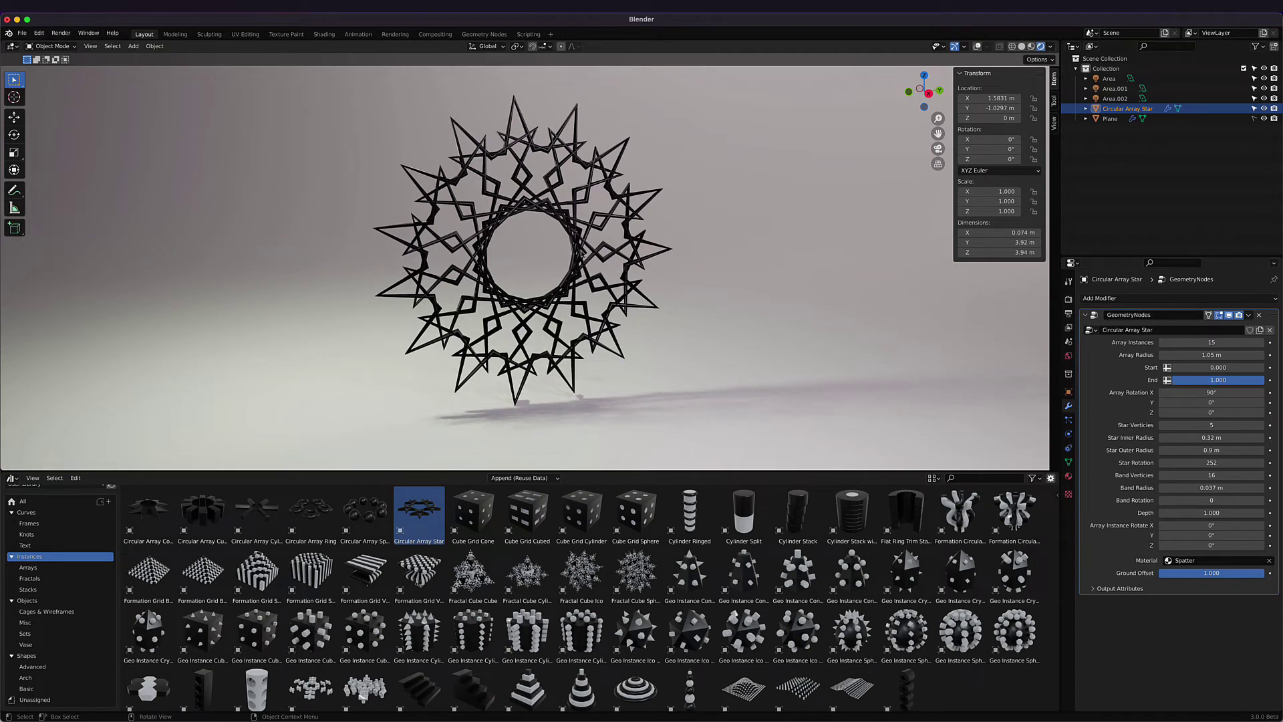
pyautogui.press('Delete')
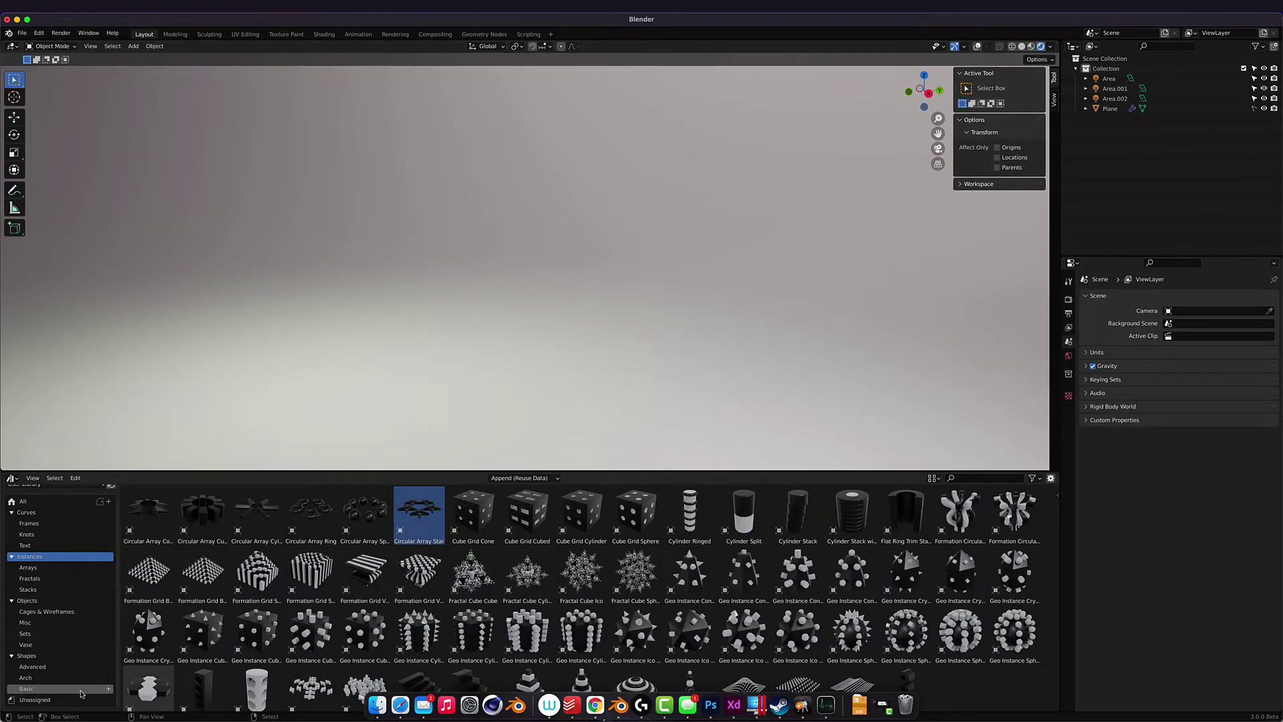
# Step: Place the Vase asset from the Vase catalog onto the floor and lower its Deform value
pyautogui.click(44, 647)
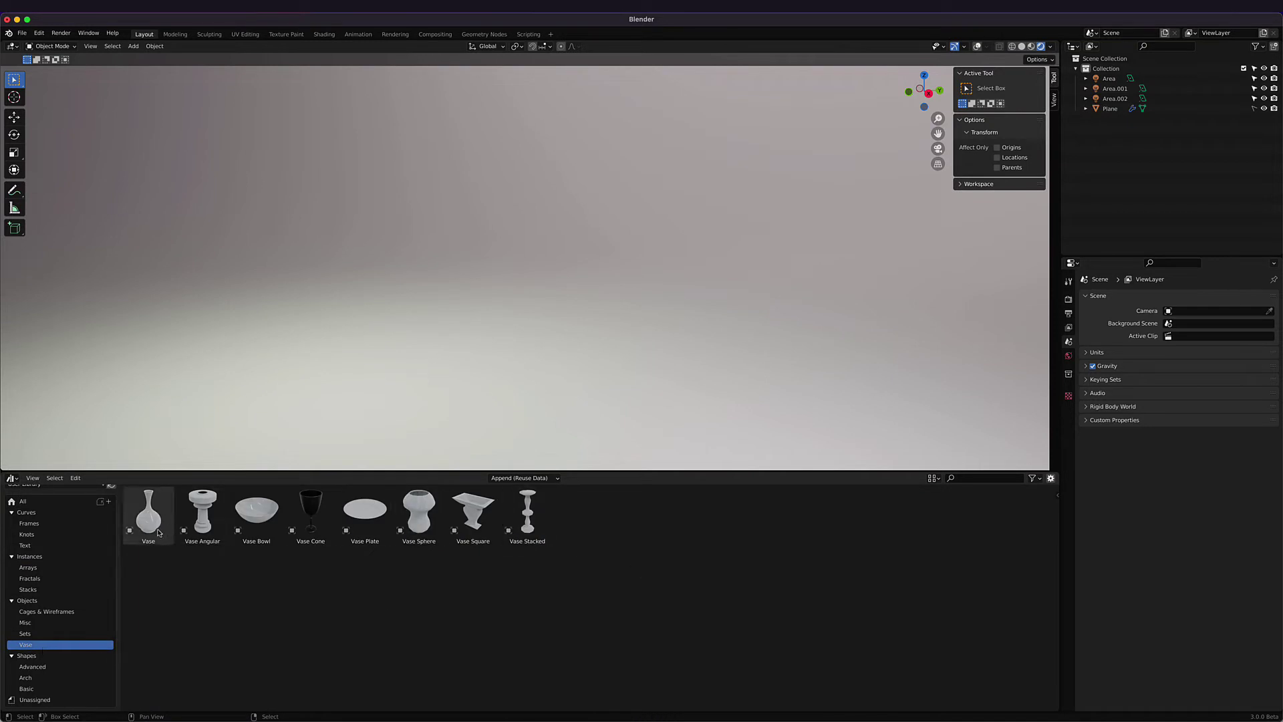
pyautogui.moveTo(149, 513); pyautogui.dragTo(521, 348)
pyautogui.press('KP_Decimal')
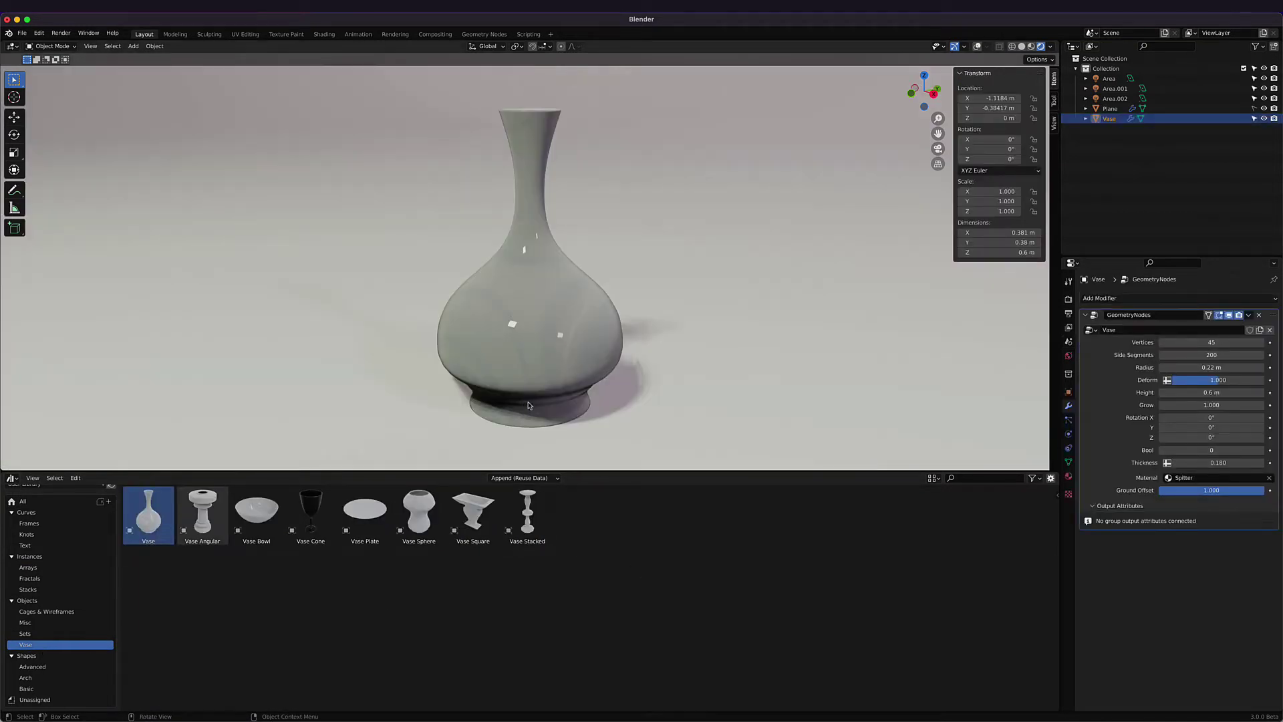
pyautogui.moveTo(554, 384); pyautogui.dragTo(610, 401, button='middle')
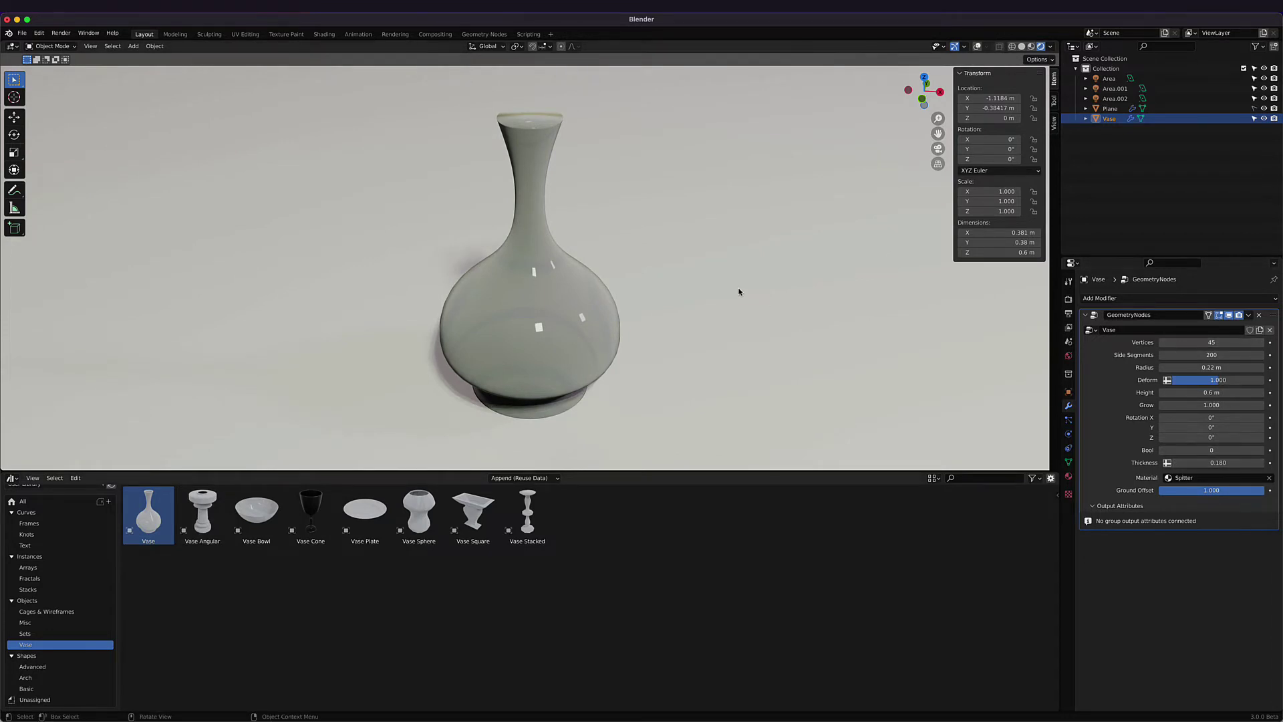
pyautogui.scroll(-5, 742, 292)
pyautogui.moveTo(1196, 380)
pyautogui.mouseDown()
pyautogui.moveTo(1236, 393)
pyautogui.moveTo(1166, 404)
pyautogui.moveTo(1200, 404)
pyautogui.mouseUp()
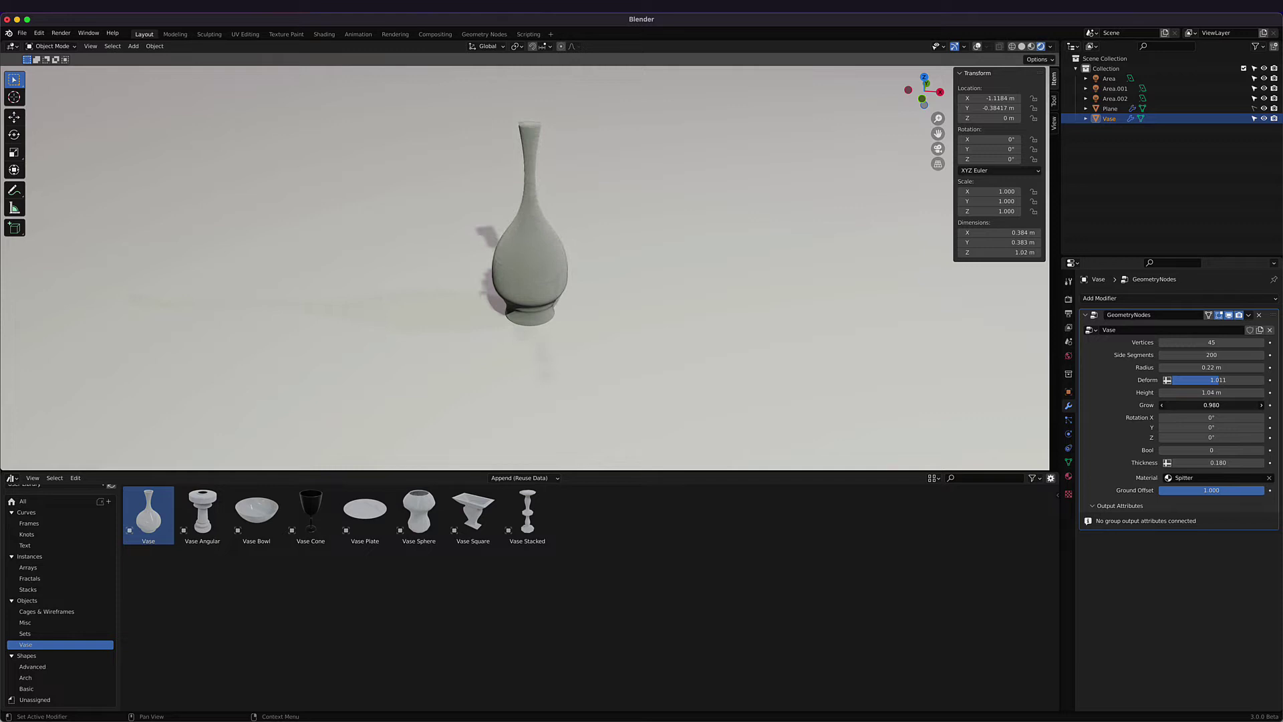
# Step: Give the vase 41 Vertices and 20 Side Segments in the GeometryNodes modifier
pyautogui.moveTo(776, 283)
pyautogui.mouseDown(button='middle')
pyautogui.moveTo(736, 306)
pyautogui.moveTo(707, 289)
pyautogui.moveTo(763, 300)
pyautogui.mouseUp(button='middle')
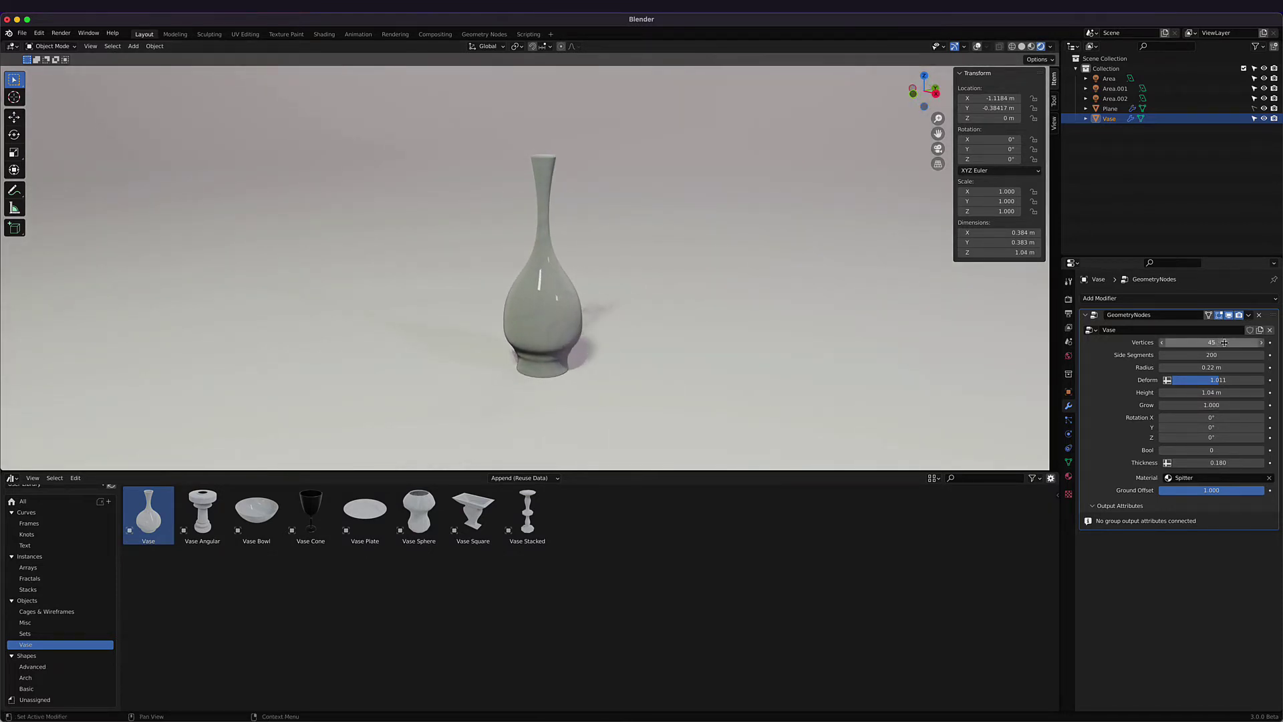
pyautogui.moveTo(1224, 342)
pyautogui.mouseDown()
pyautogui.moveTo(1169, 342)
pyautogui.moveTo(1203, 342)
pyautogui.mouseUp()
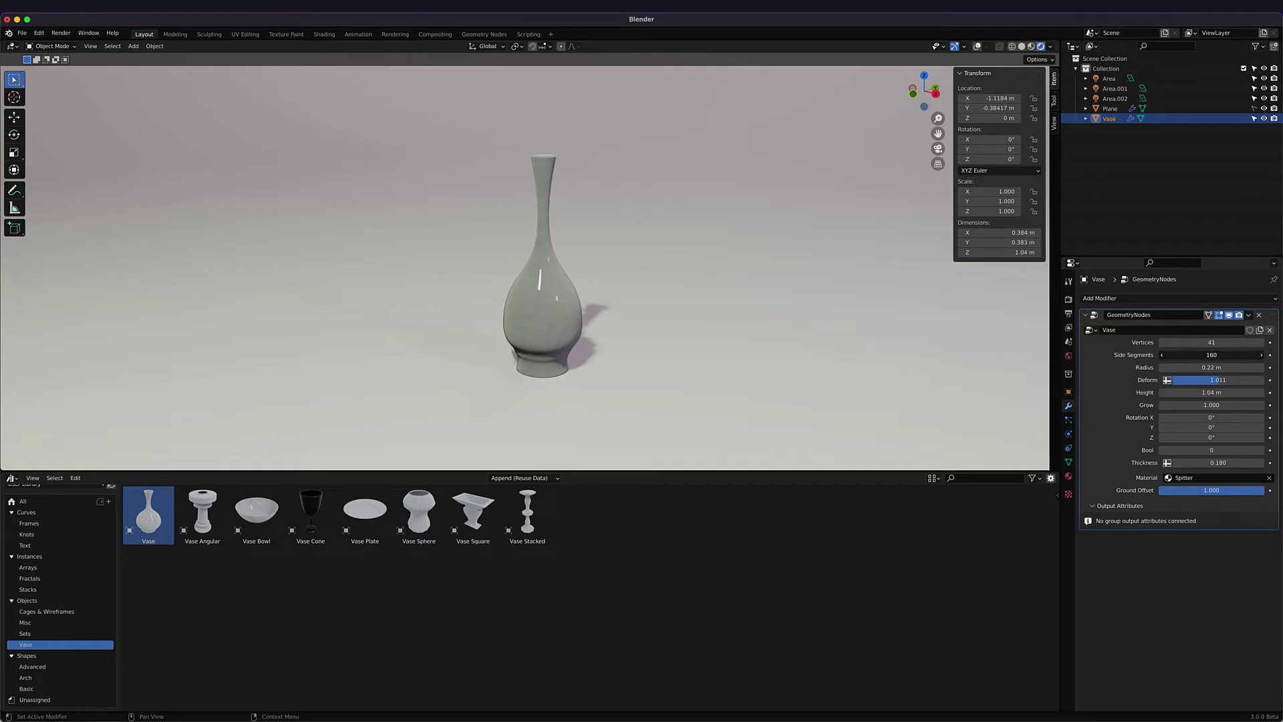
pyautogui.moveTo(1211, 355); pyautogui.dragTo(1227, 355)
pyautogui.click(1212, 355)
pyautogui.write('20')
pyautogui.press('Return')
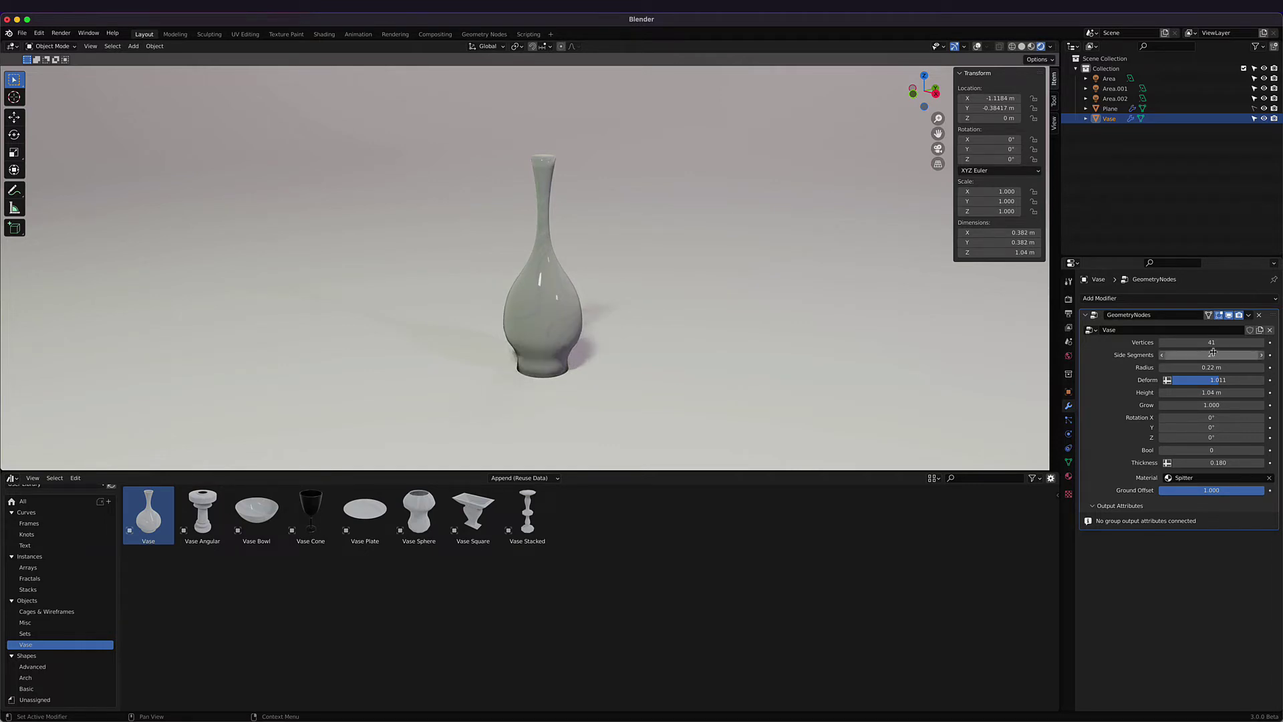
pyautogui.click(11, 479)
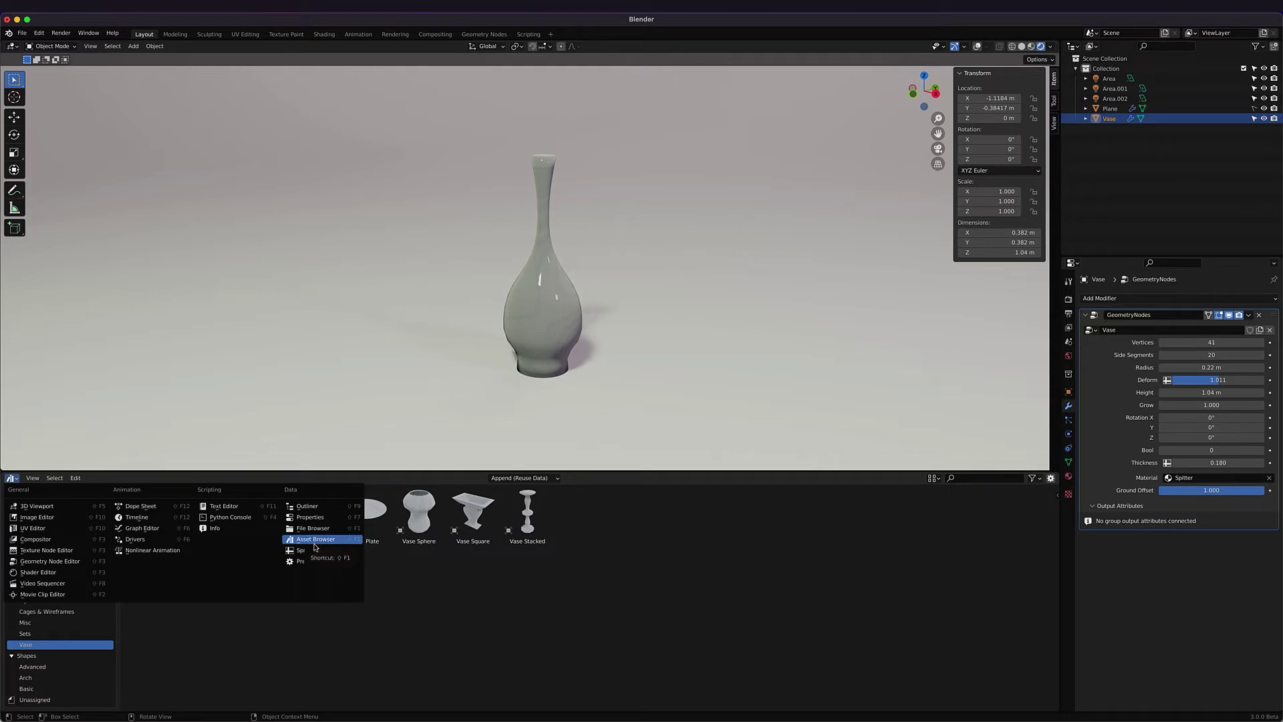
# Step: Show the vase's node tree in the Geometry Node Editor and lower an RGB Curves point to slim it
pyautogui.click(38, 563)
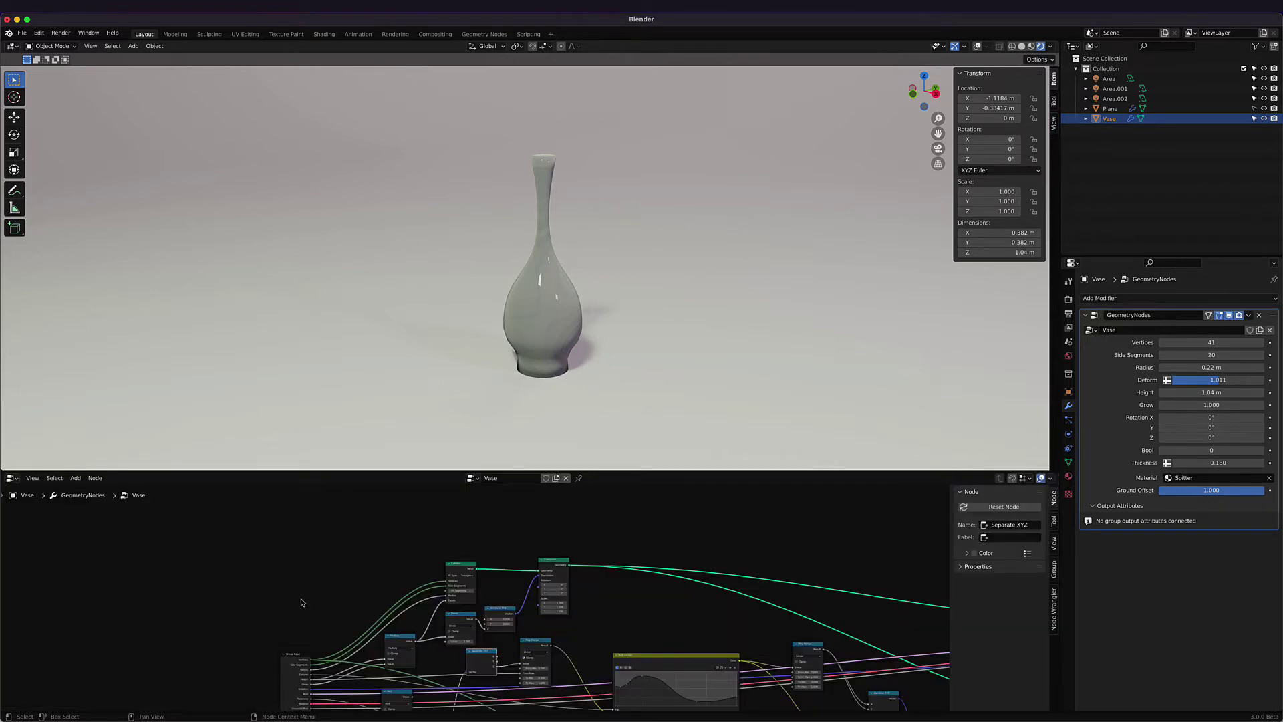
pyautogui.moveTo(693, 640); pyautogui.dragTo(545, 565, button='middle')
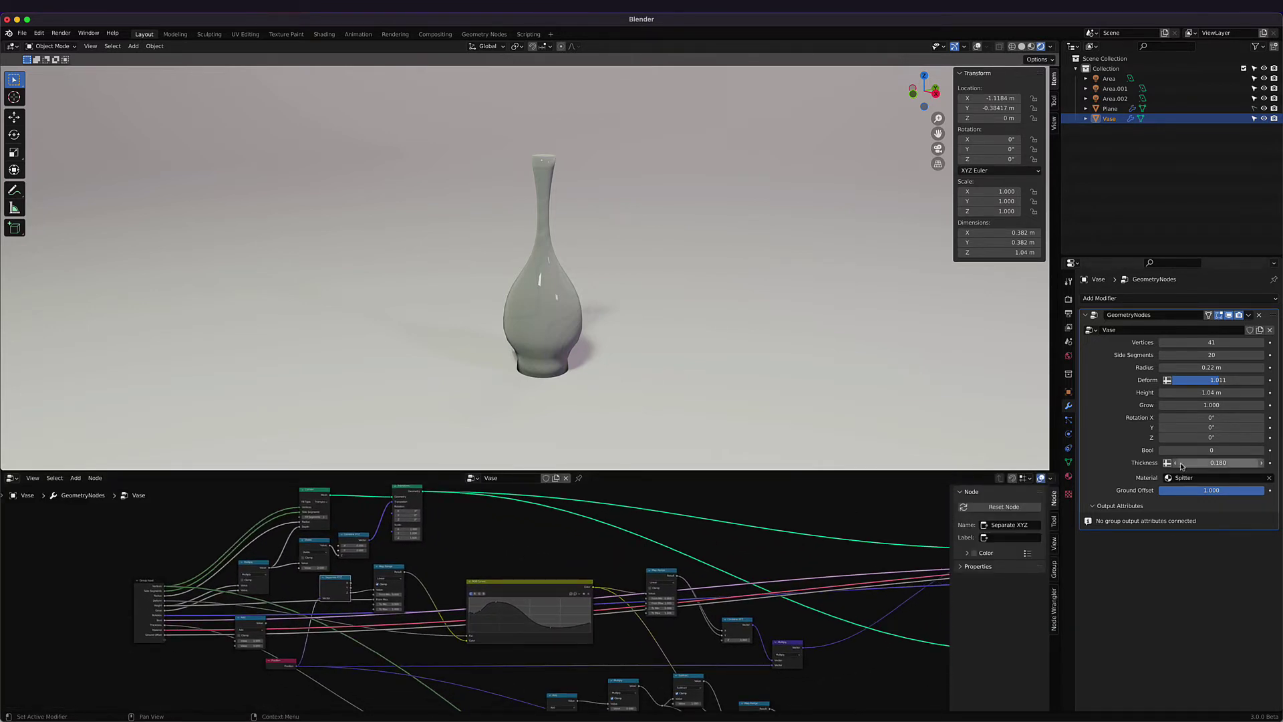
pyautogui.scroll(3, 515, 628)
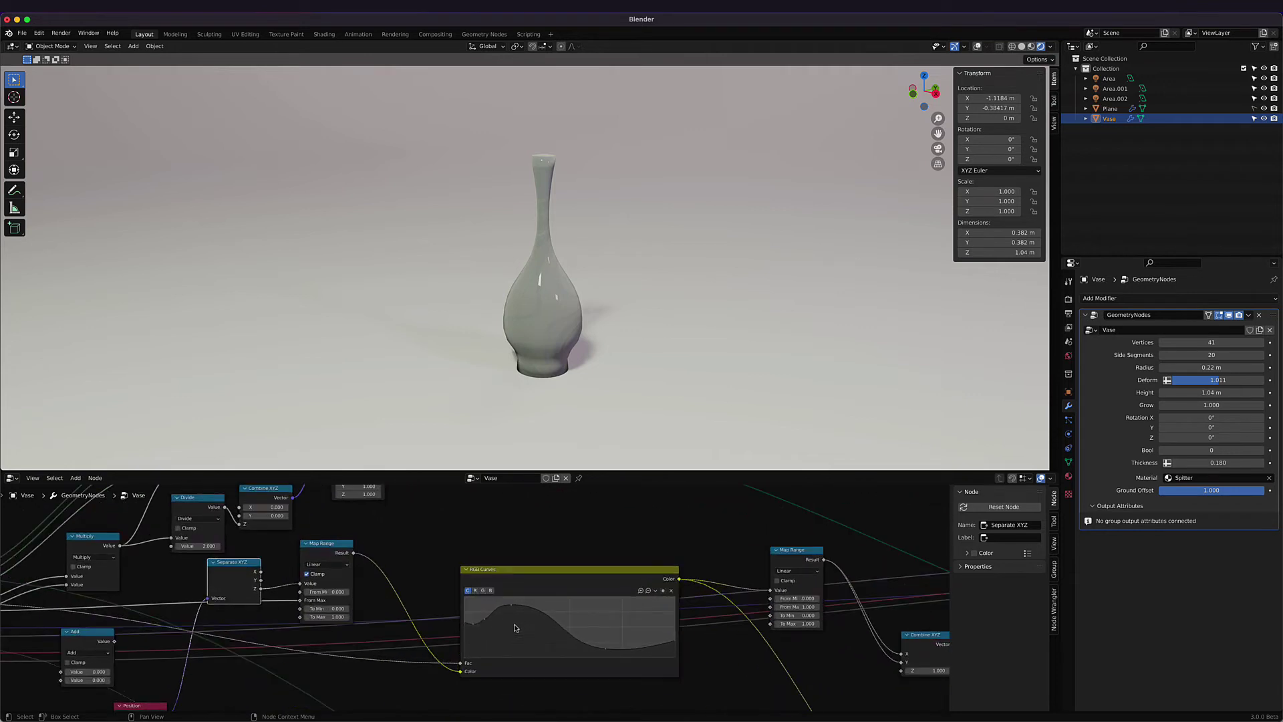
pyautogui.scroll(3, 631, 623)
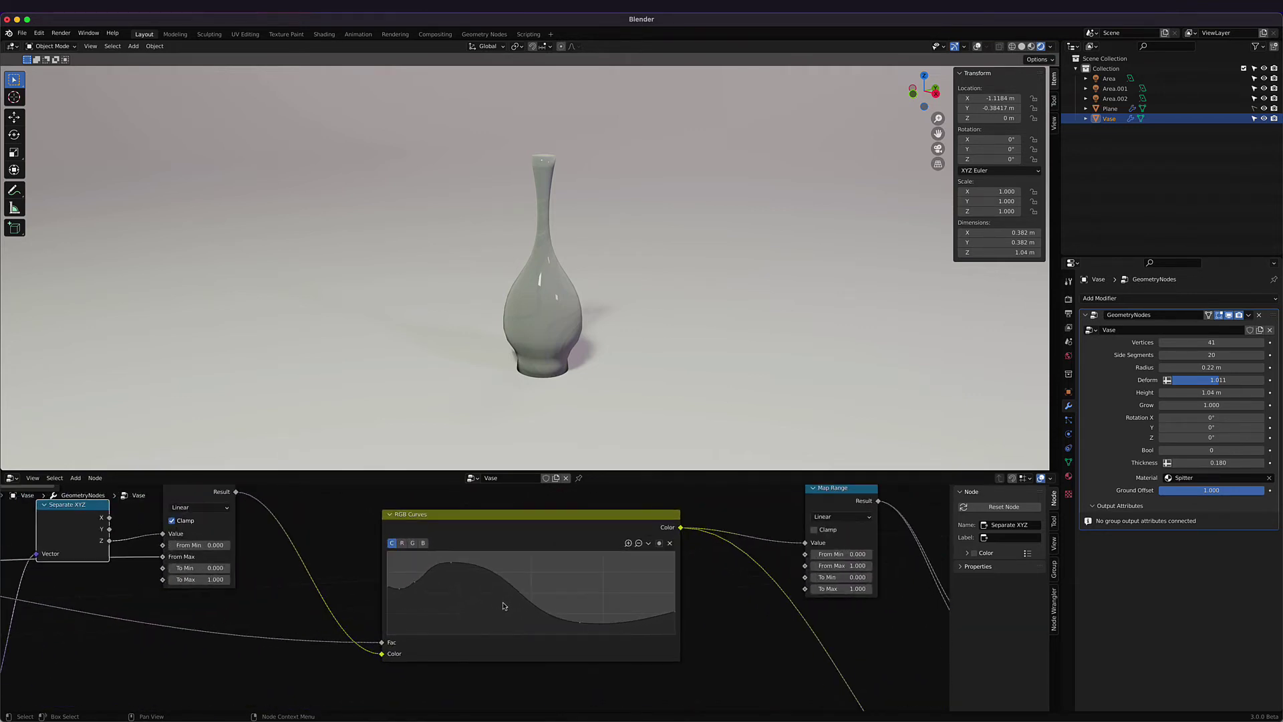
pyautogui.click(415, 586)
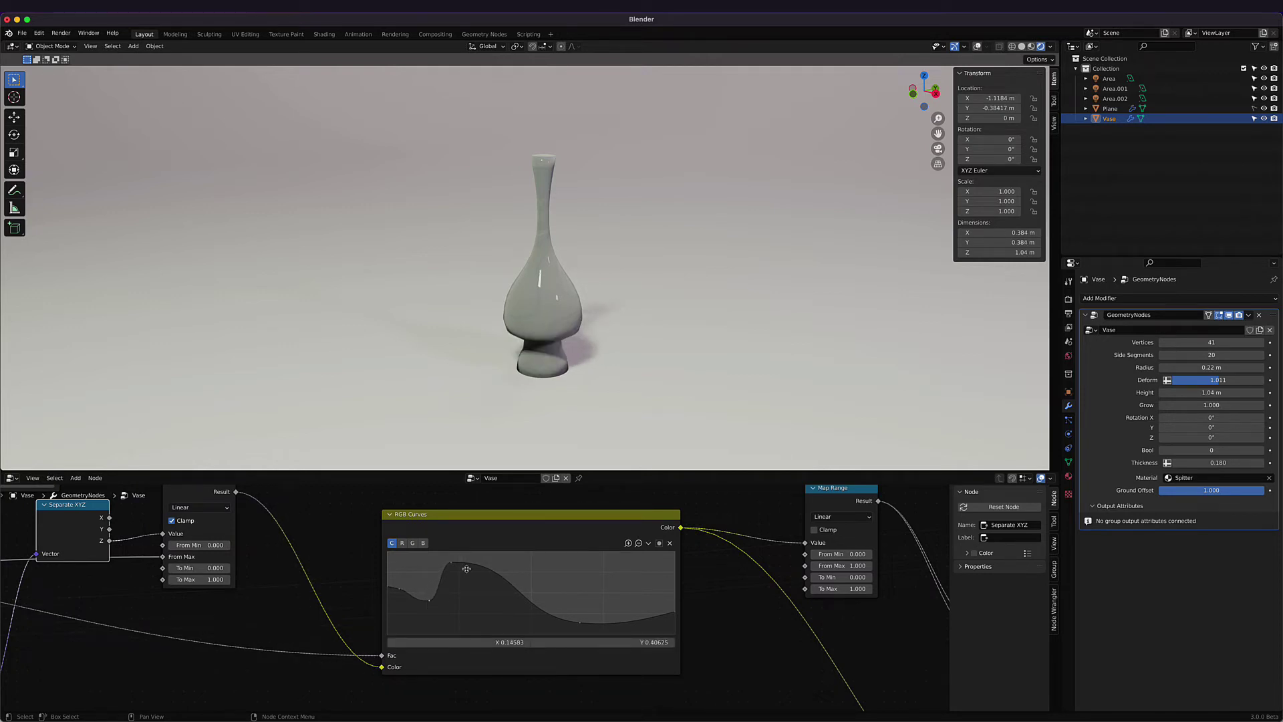
pyautogui.moveTo(563, 390); pyautogui.dragTo(541, 357, button='middle')
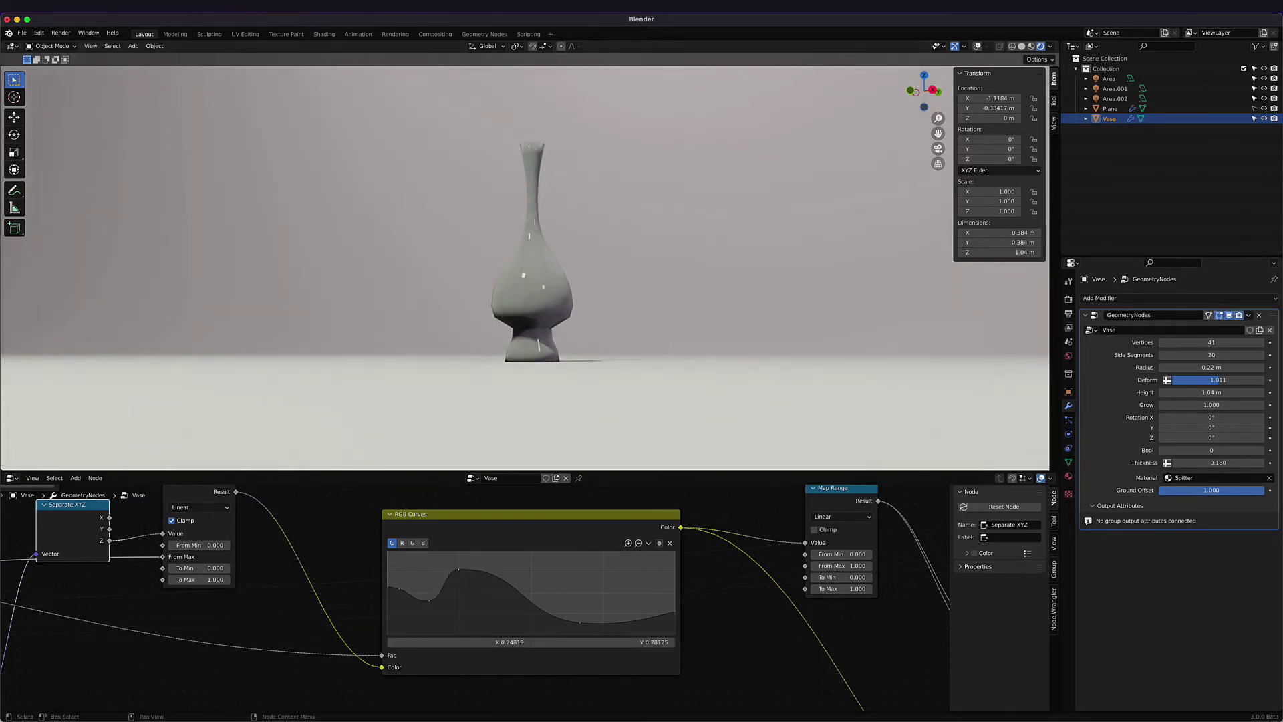
pyautogui.moveTo(458, 569); pyautogui.dragTo(482, 596)
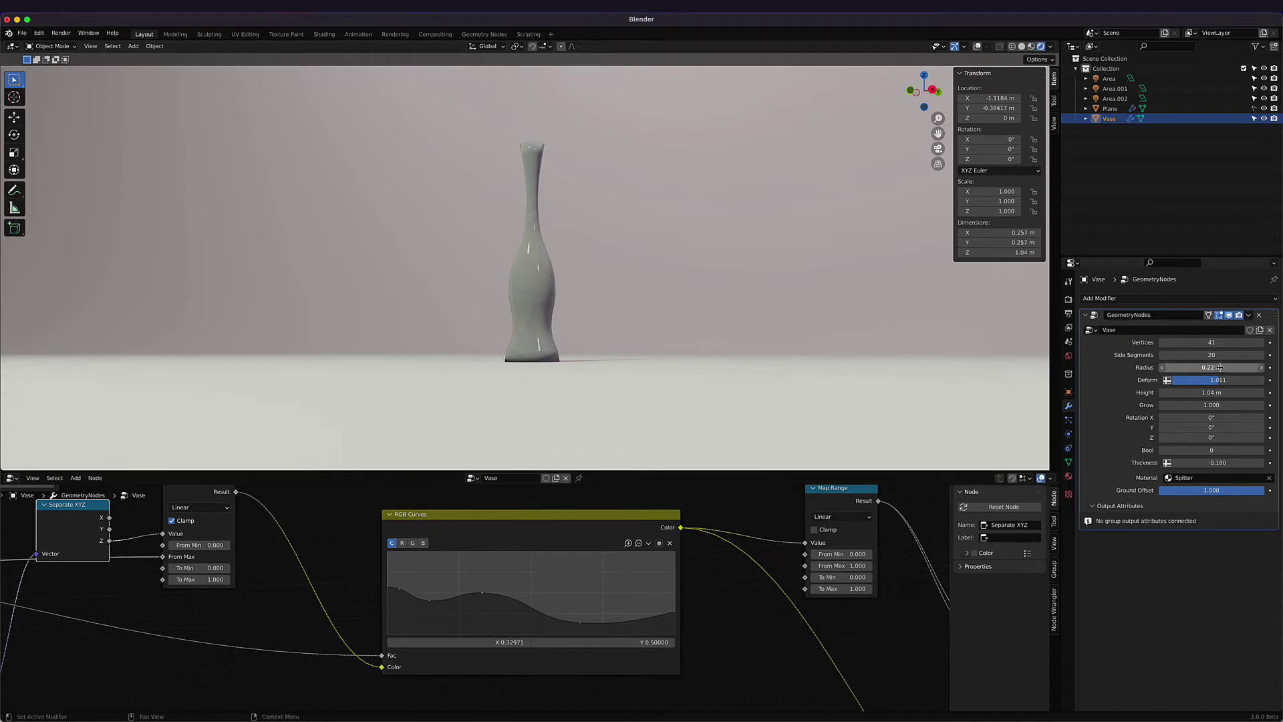
# Step: Raise the vase's Side Segments to 250 and lift an RGB Curves point to widen its body
pyautogui.click(1193, 356)
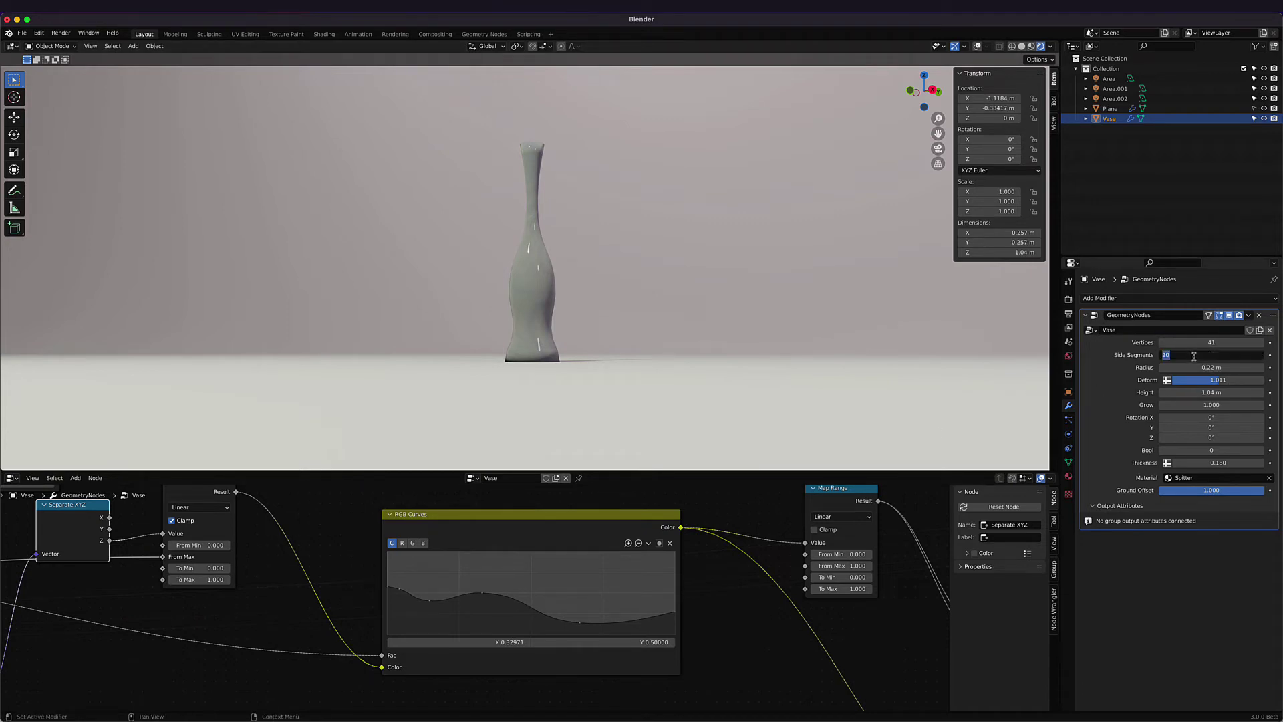
pyautogui.write('250')
pyautogui.press('Return')
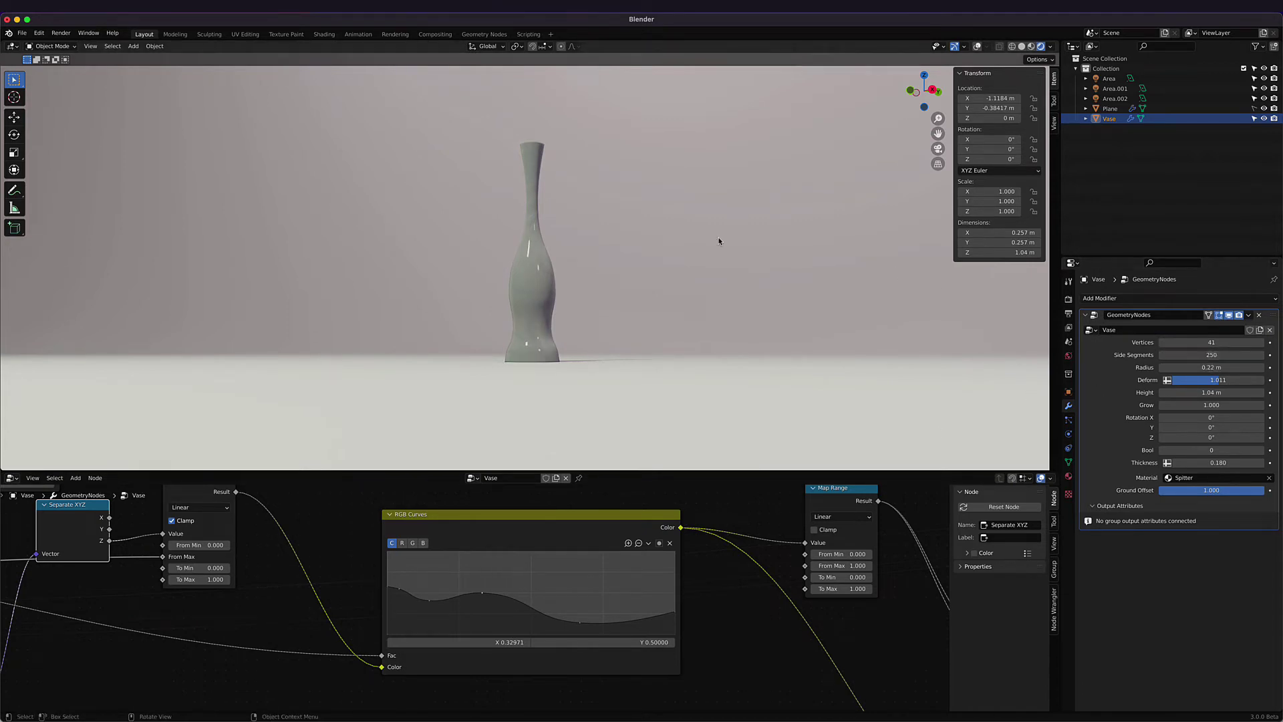
pyautogui.moveTo(647, 241); pyautogui.dragTo(669, 249, button='middle')
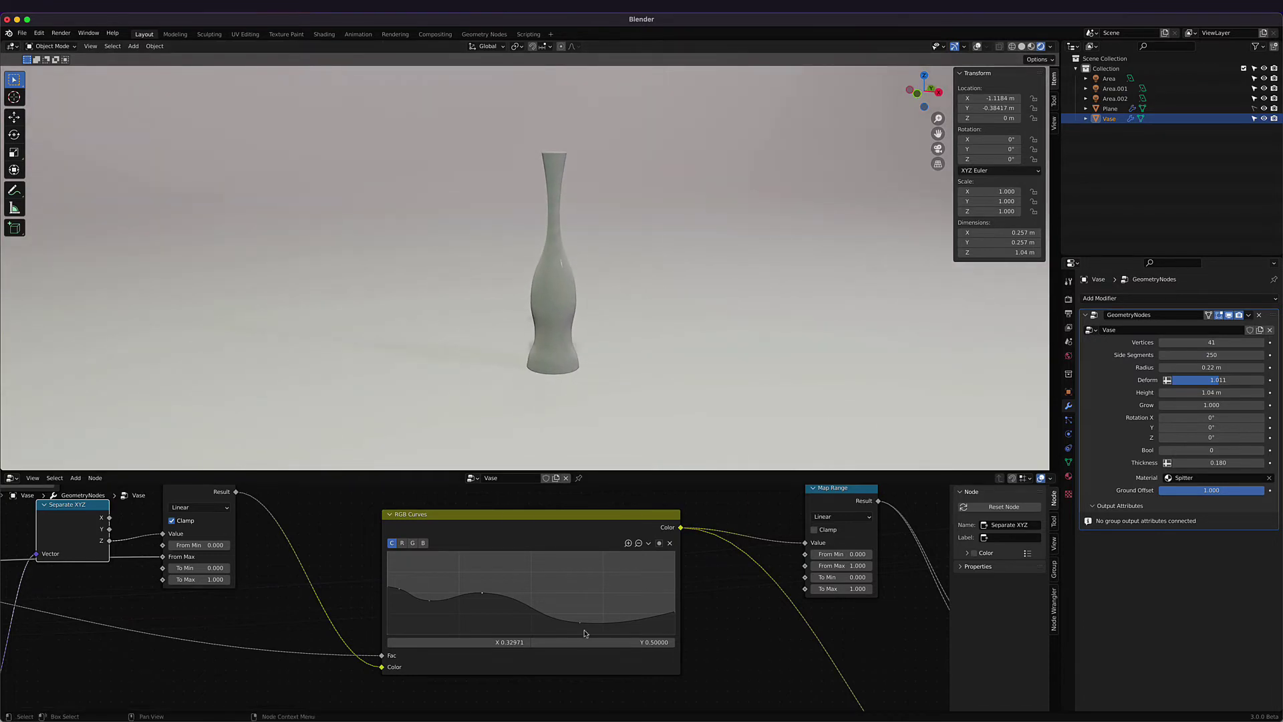
pyautogui.moveTo(579, 621); pyautogui.dragTo(616, 594)
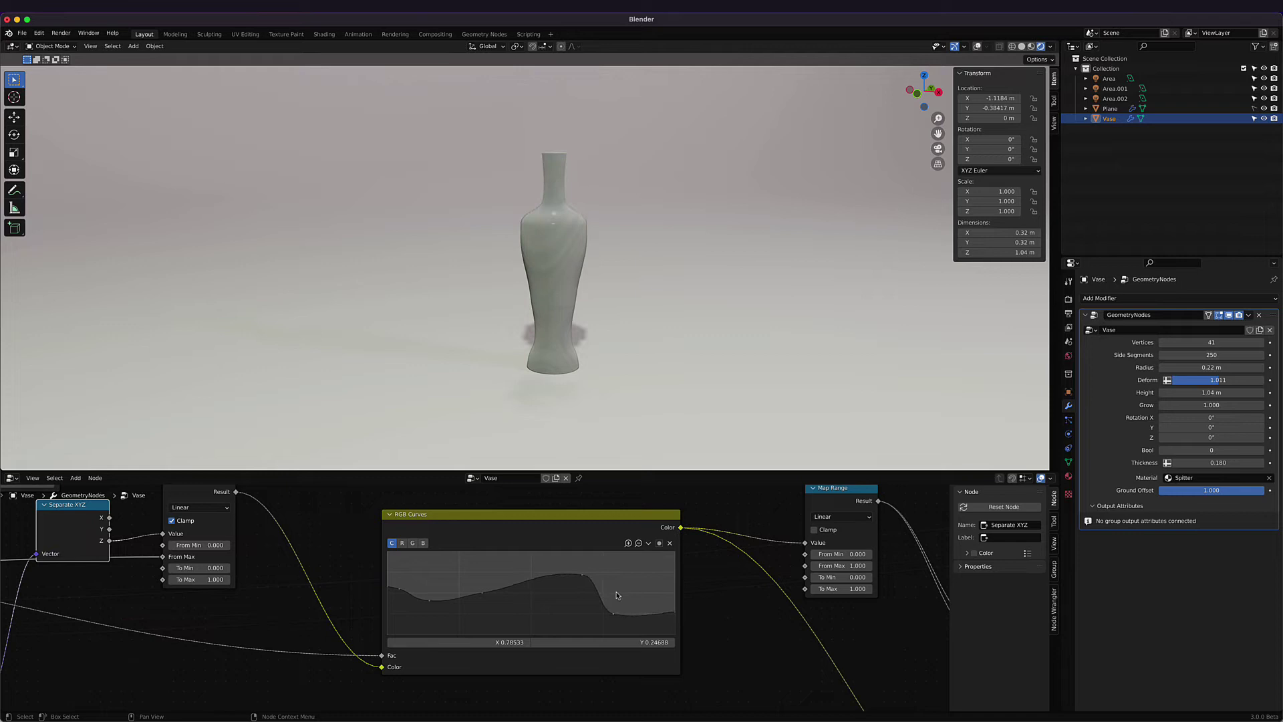
pyautogui.moveTo(571, 306); pyautogui.dragTo(543, 308, button='middle')
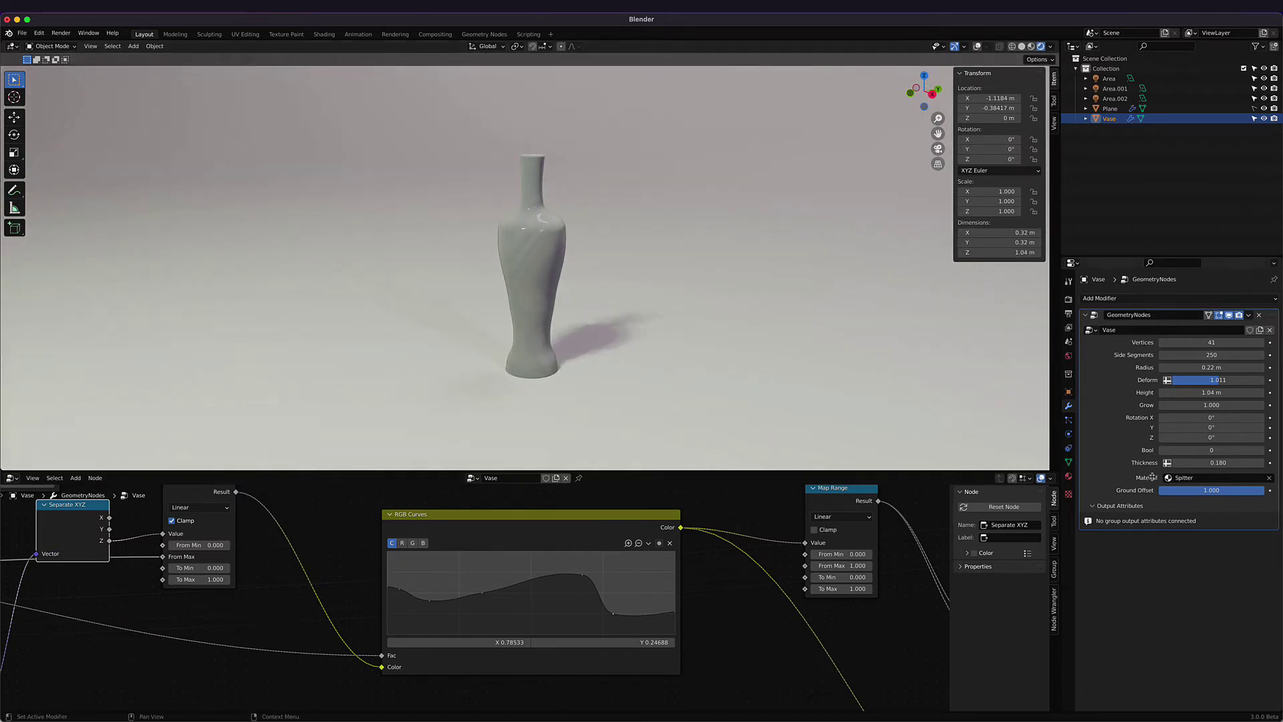
# Step: Try Bool at 1, lower the vase's wall Thickness to 0.200, then return Bool to 0
pyautogui.moveTo(675, 338); pyautogui.dragTo(631, 313, button='middle')
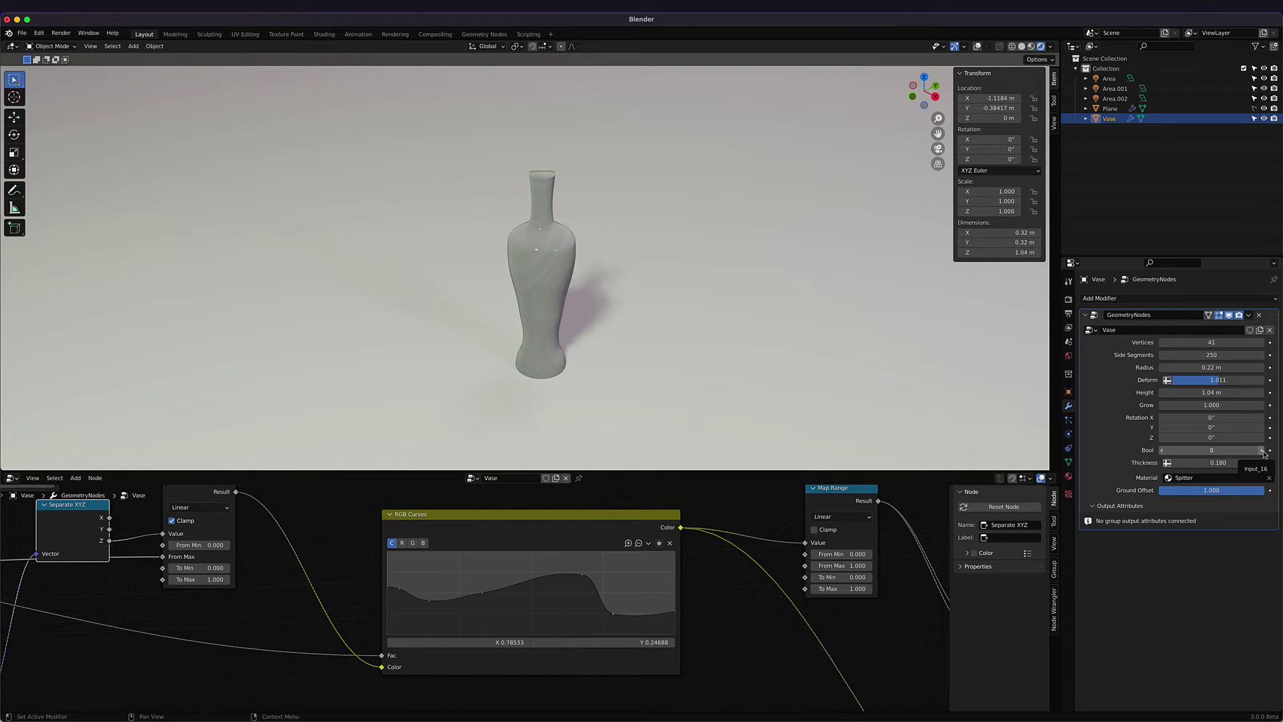
pyautogui.click(1263, 454)
pyautogui.moveTo(541, 287); pyautogui.dragTo(583, 262, button='middle')
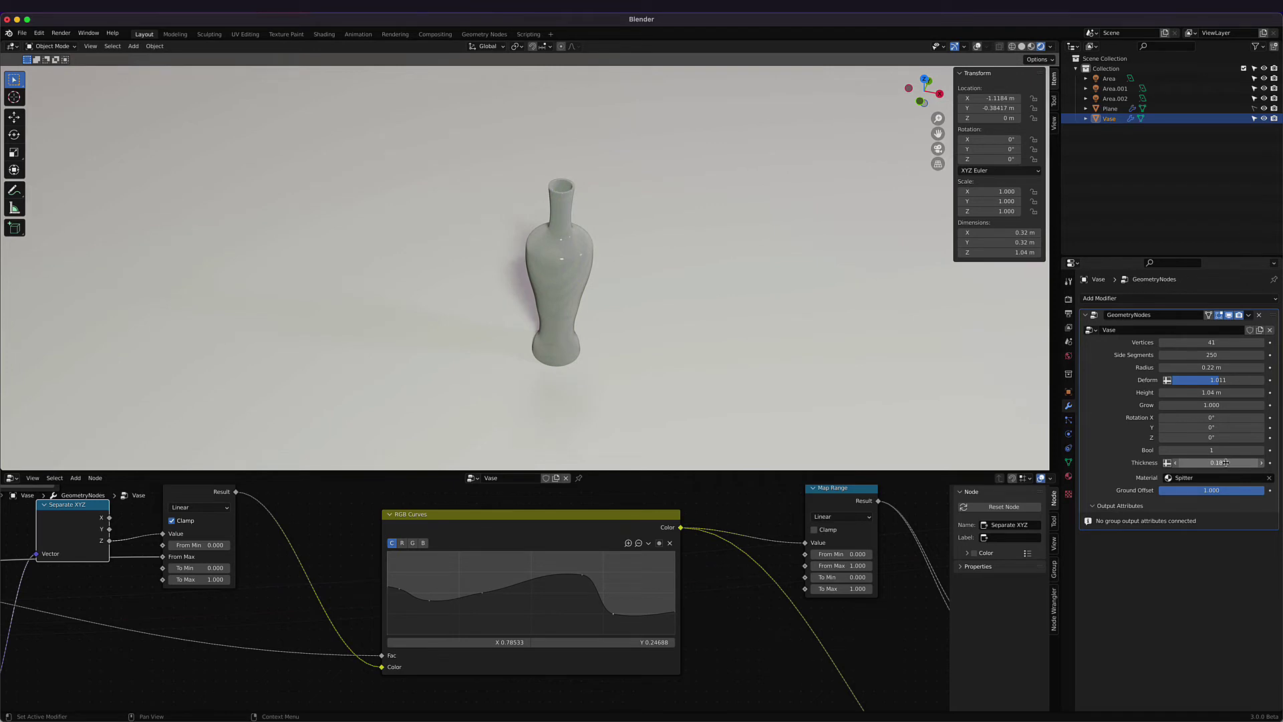
pyautogui.moveTo(1225, 462); pyautogui.dragTo(1225, 462)
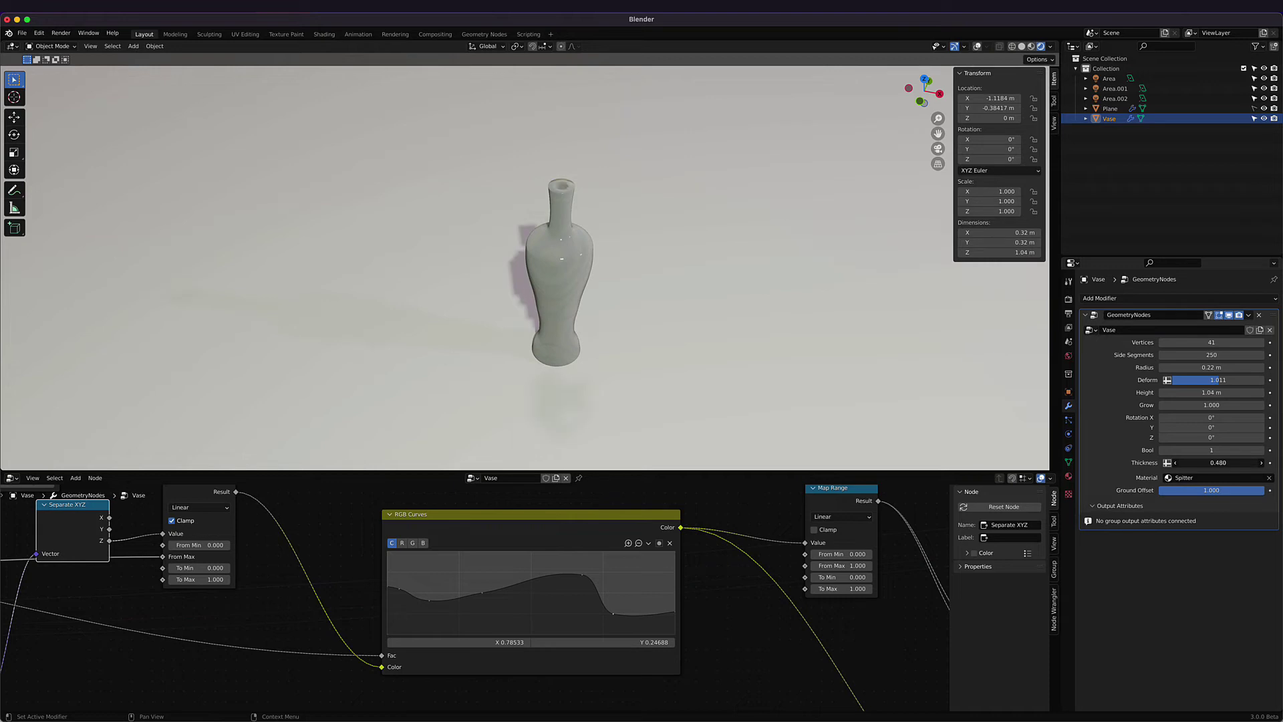
pyautogui.moveTo(1225, 462); pyautogui.dragTo(1226, 462)
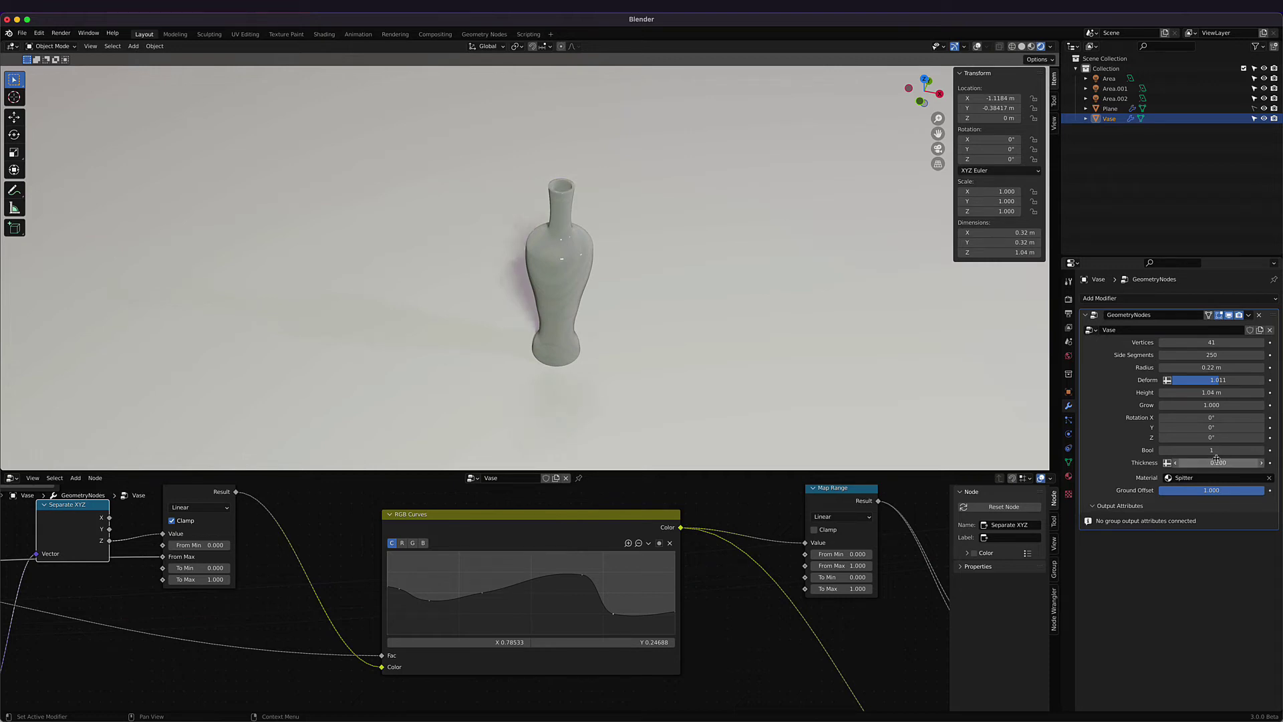
pyautogui.click(1164, 452)
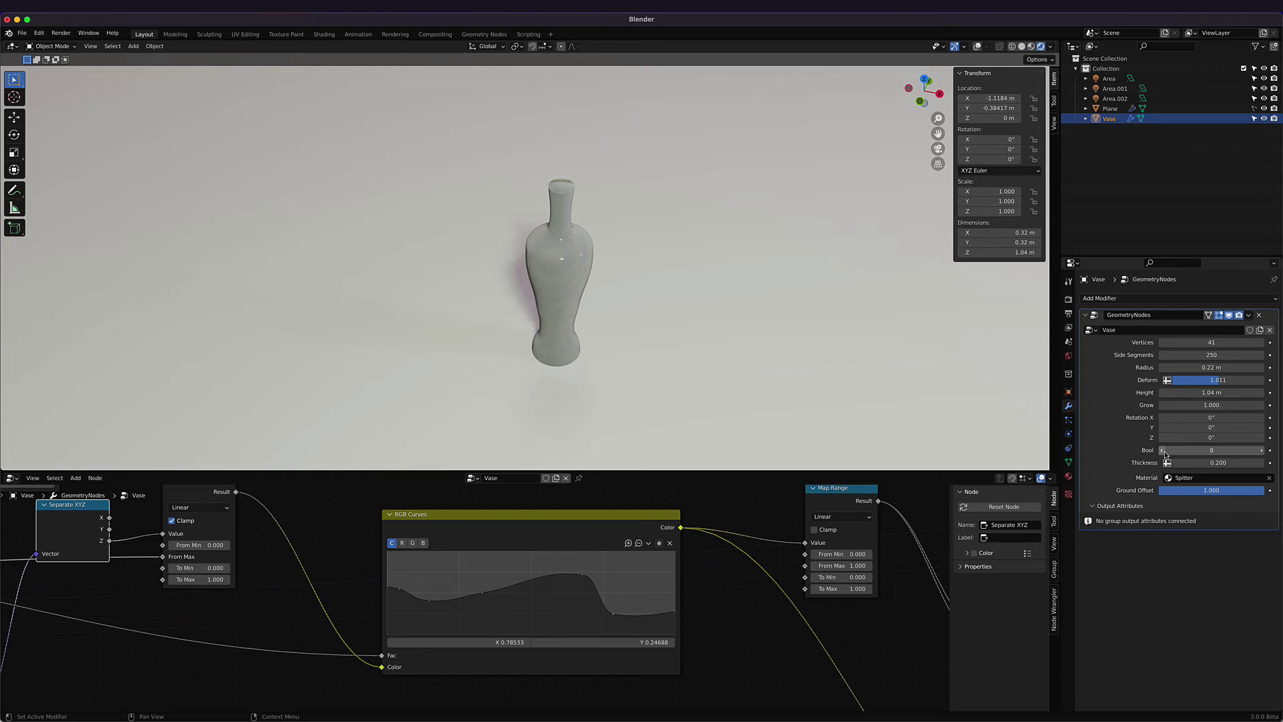
# Step: Drop the Fragment Sphere asset into the scene and set its X location to 0
pyautogui.moveTo(595, 302); pyautogui.dragTo(564, 289, button='middle')
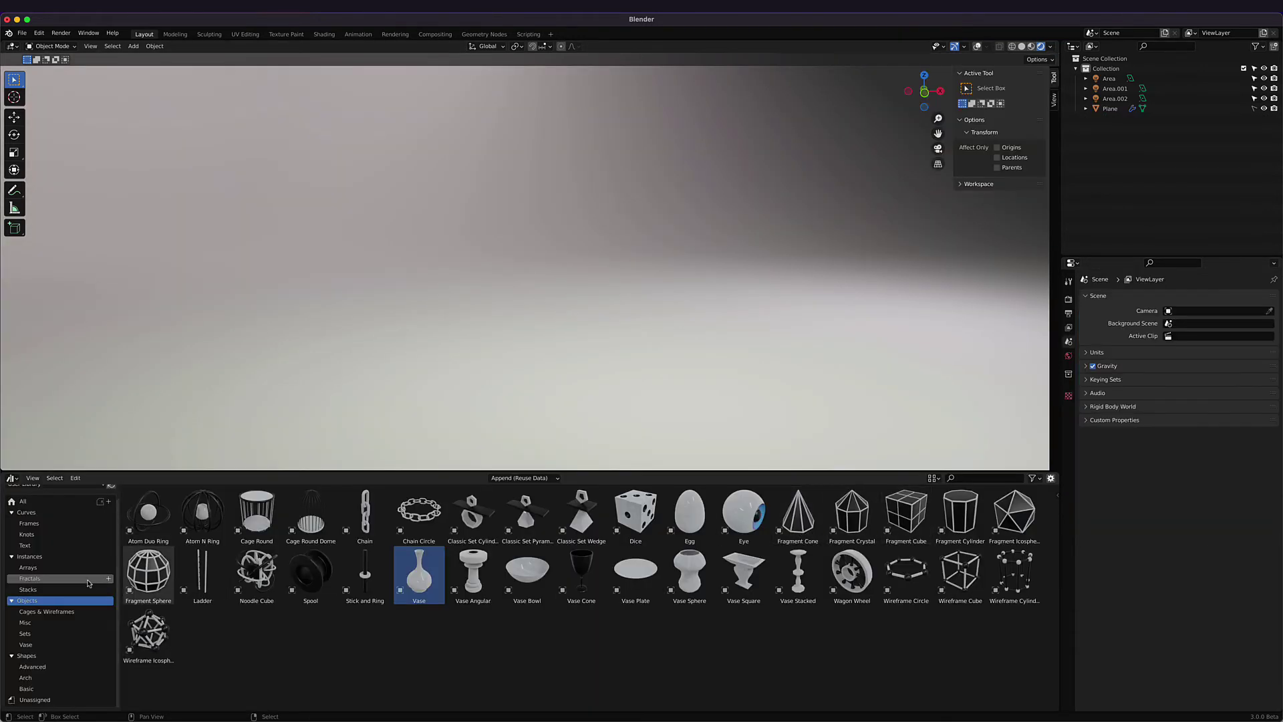
pyautogui.moveTo(148, 572); pyautogui.dragTo(491, 356)
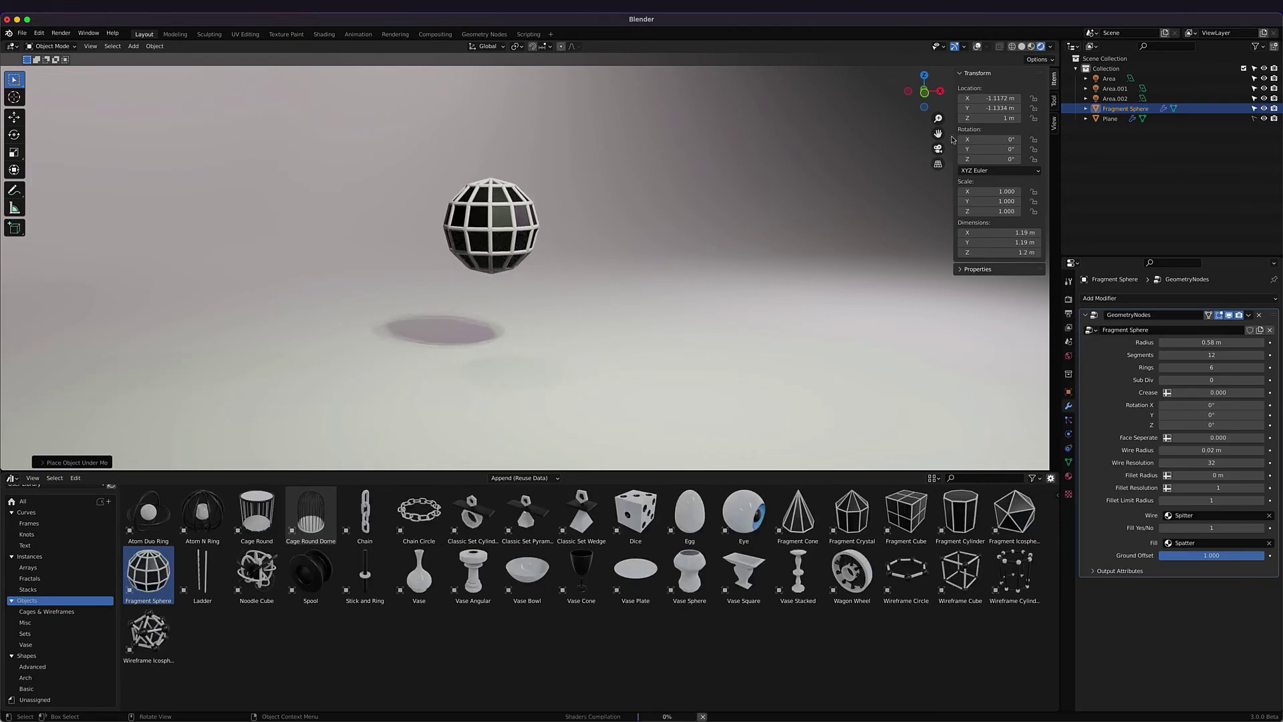
pyautogui.click(987, 98)
pyautogui.write('0')
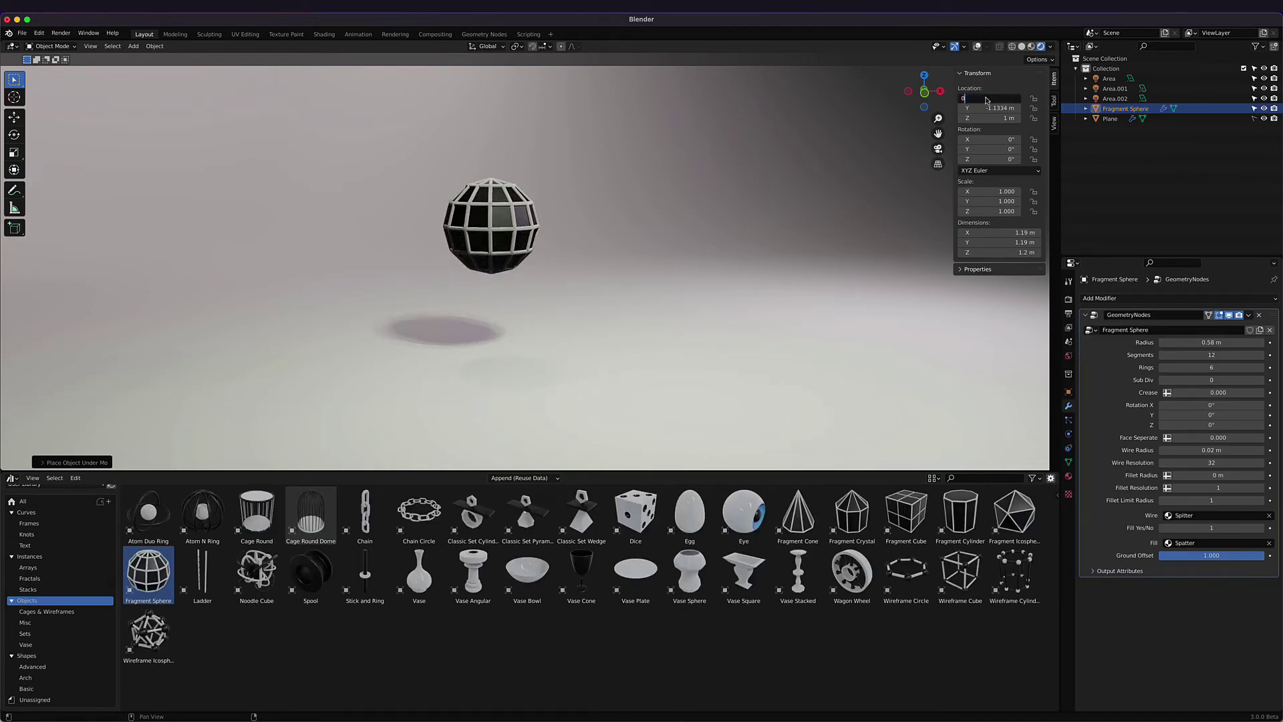
pyautogui.press('Tab')
# Step: Set the sphere's Y and Z location and X rotation to 0, then zoom in on it
pyautogui.write('0')
pyautogui.press('Tab')
pyautogui.write('0')
pyautogui.press('Tab')
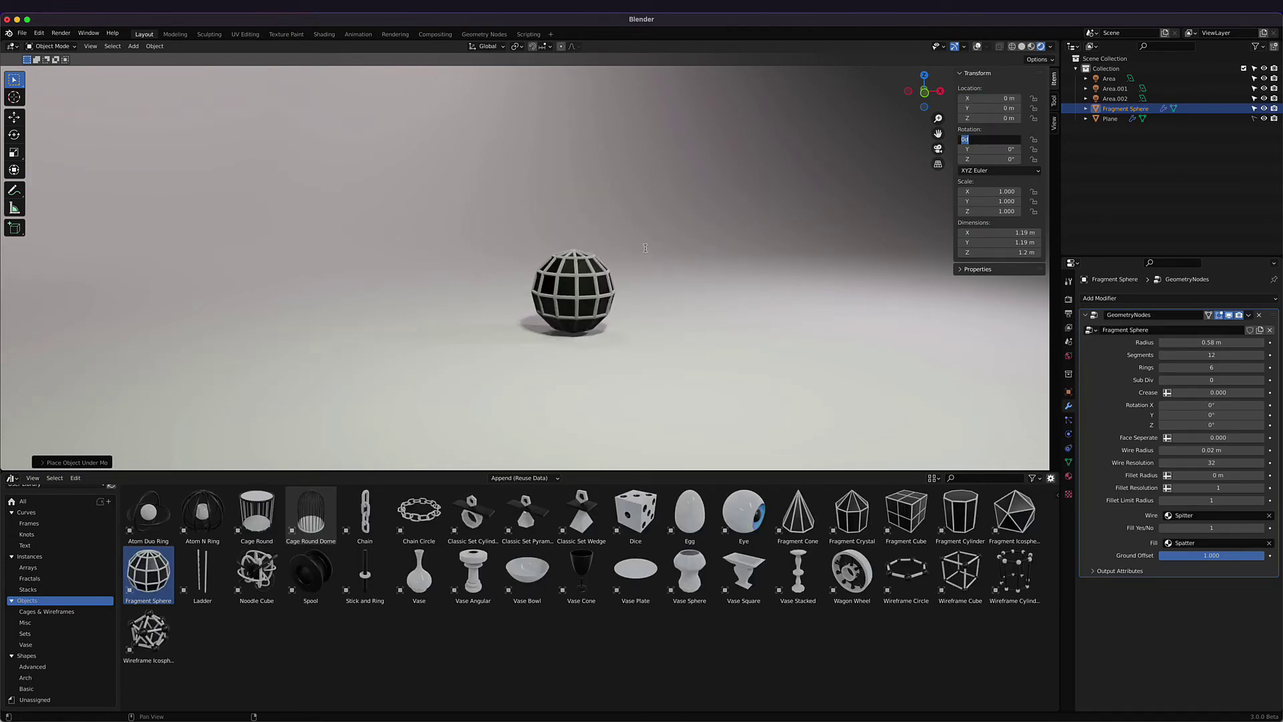
pyautogui.press('Return')
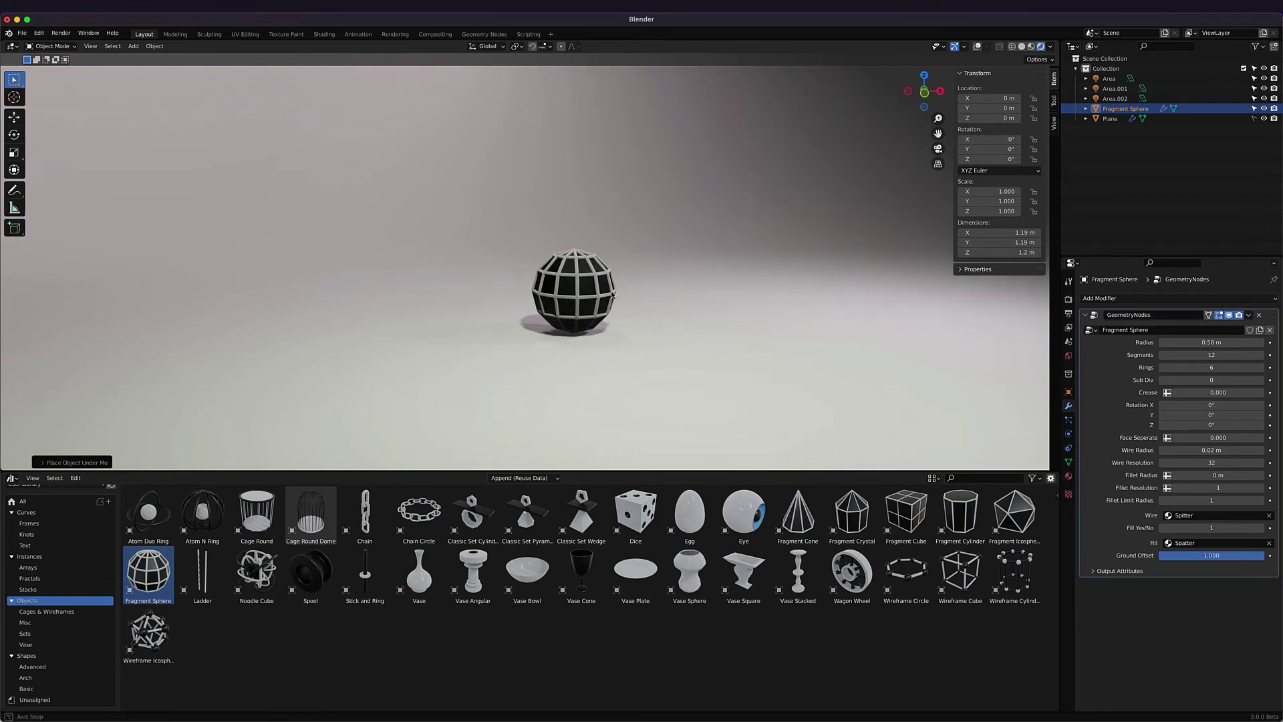
pyautogui.scroll(4, 461, 254)
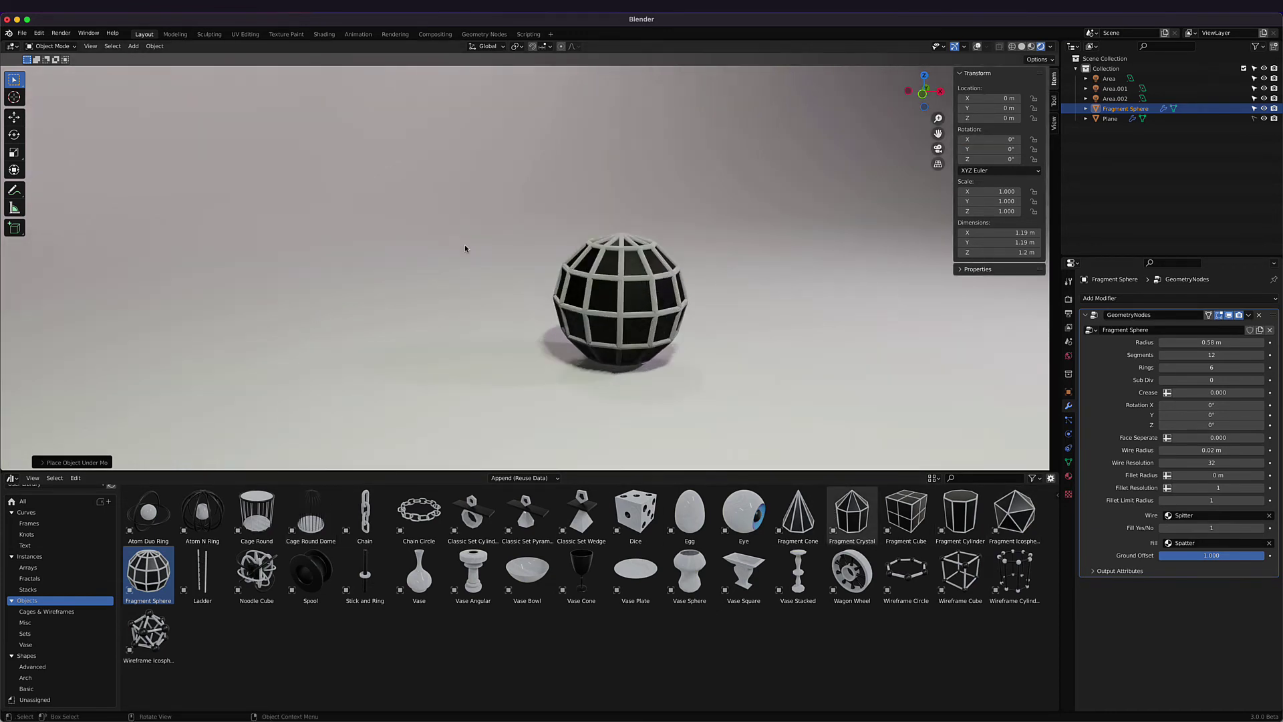
pyautogui.moveTo(687, 318); pyautogui.dragTo(489, 274, button='middle')
pyautogui.scroll(3, 536, 273)
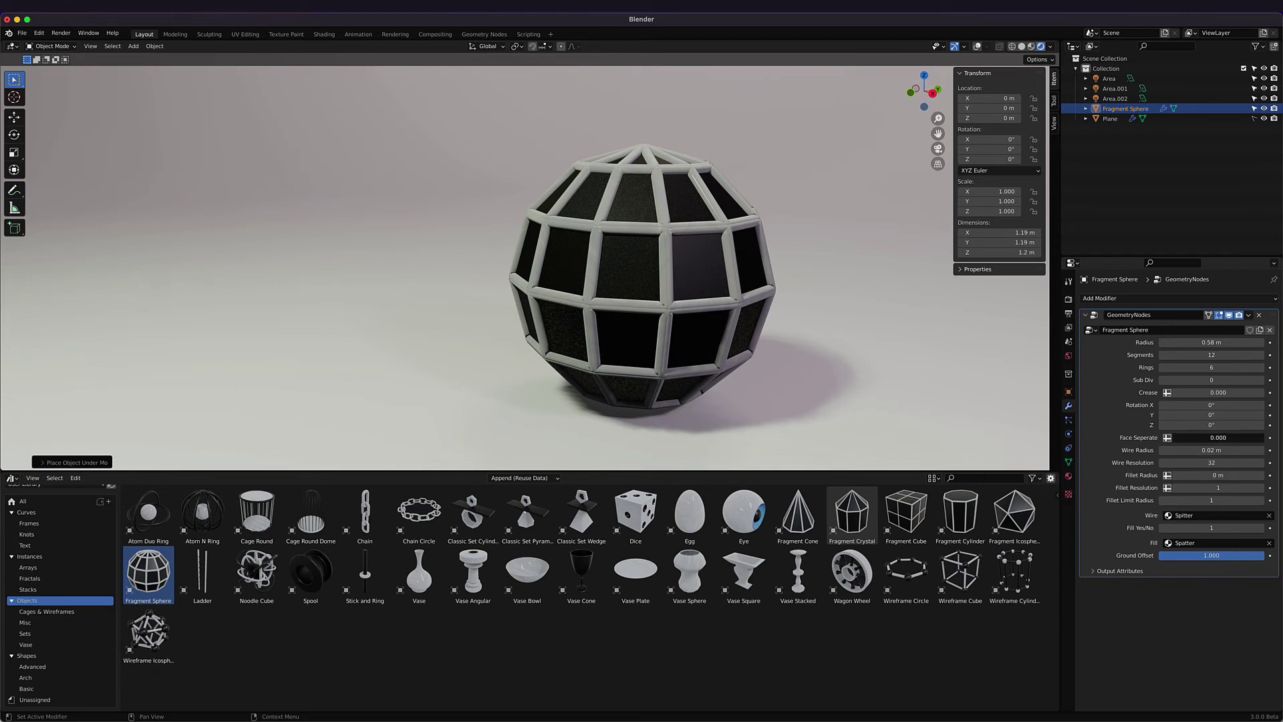
# Step: Split the sphere into separate tiles with Face Seperate 0.454 and Fill Yes/No set to 0
pyautogui.moveTo(1219, 437); pyautogui.dragTo(1263, 437)
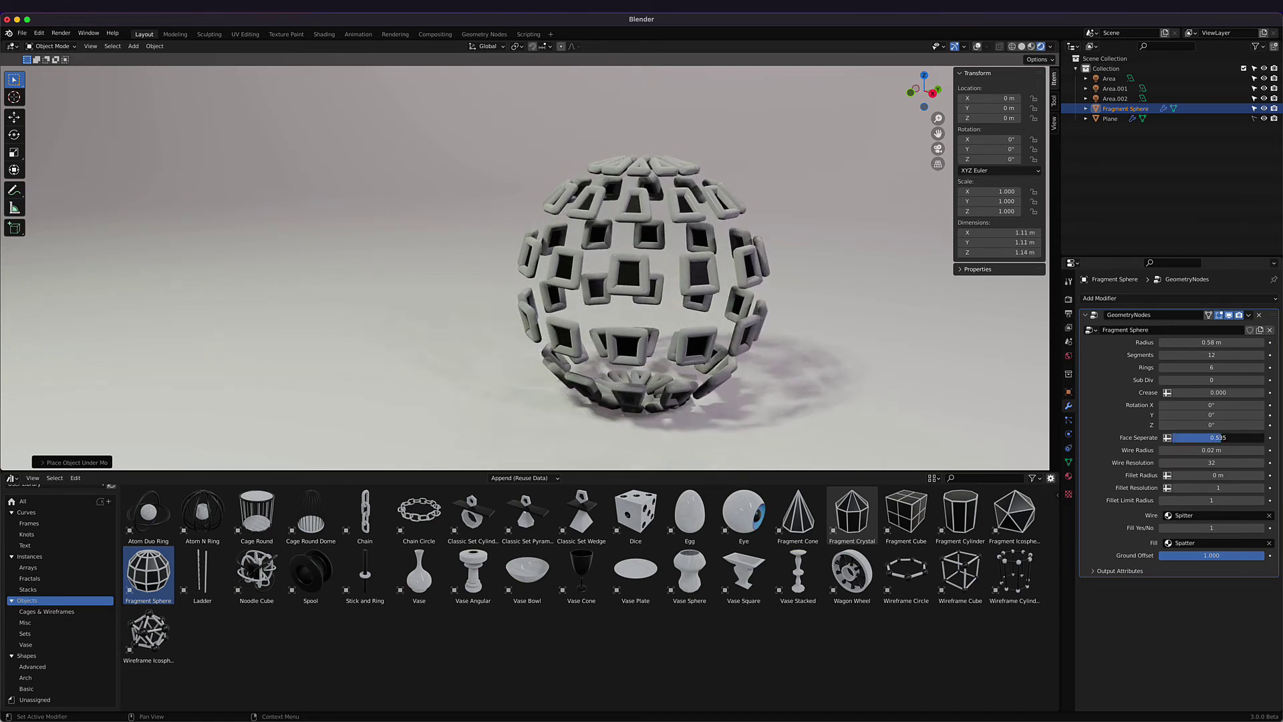
pyautogui.moveTo(725, 325); pyautogui.dragTo(783, 330, button='middle')
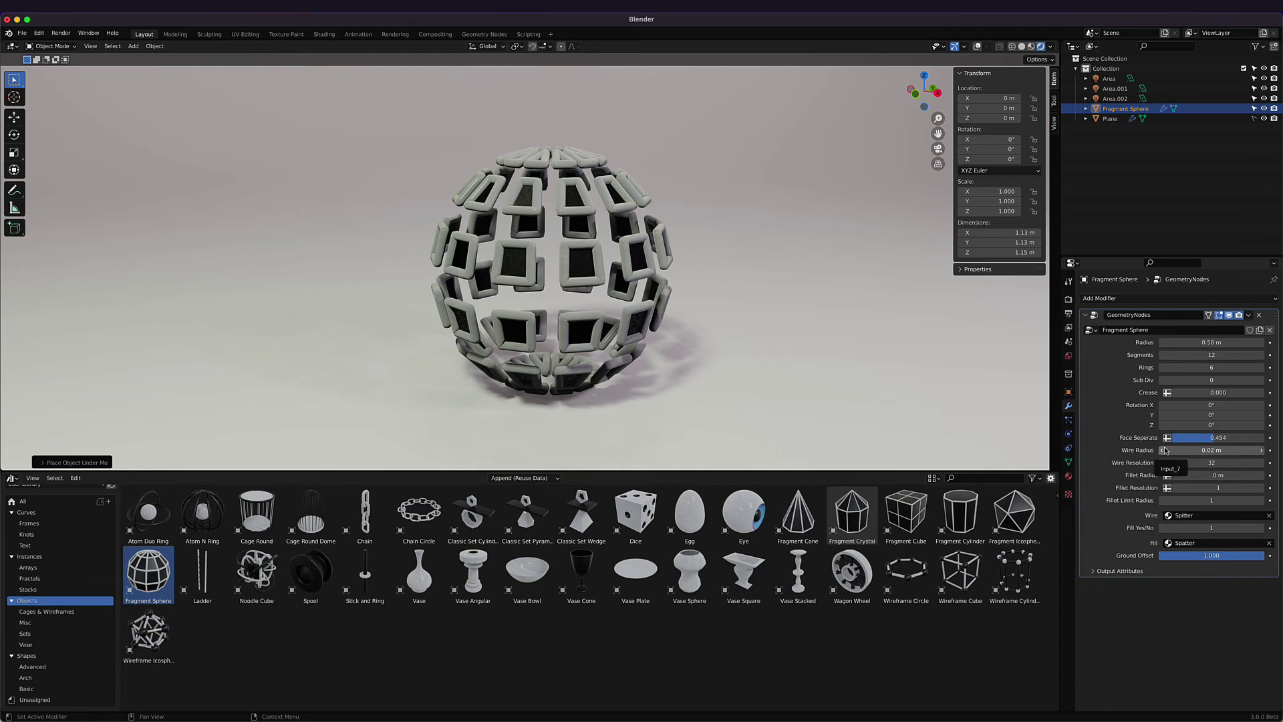
pyautogui.click(1165, 530)
pyautogui.moveTo(702, 386); pyautogui.dragTo(545, 316, button='middle')
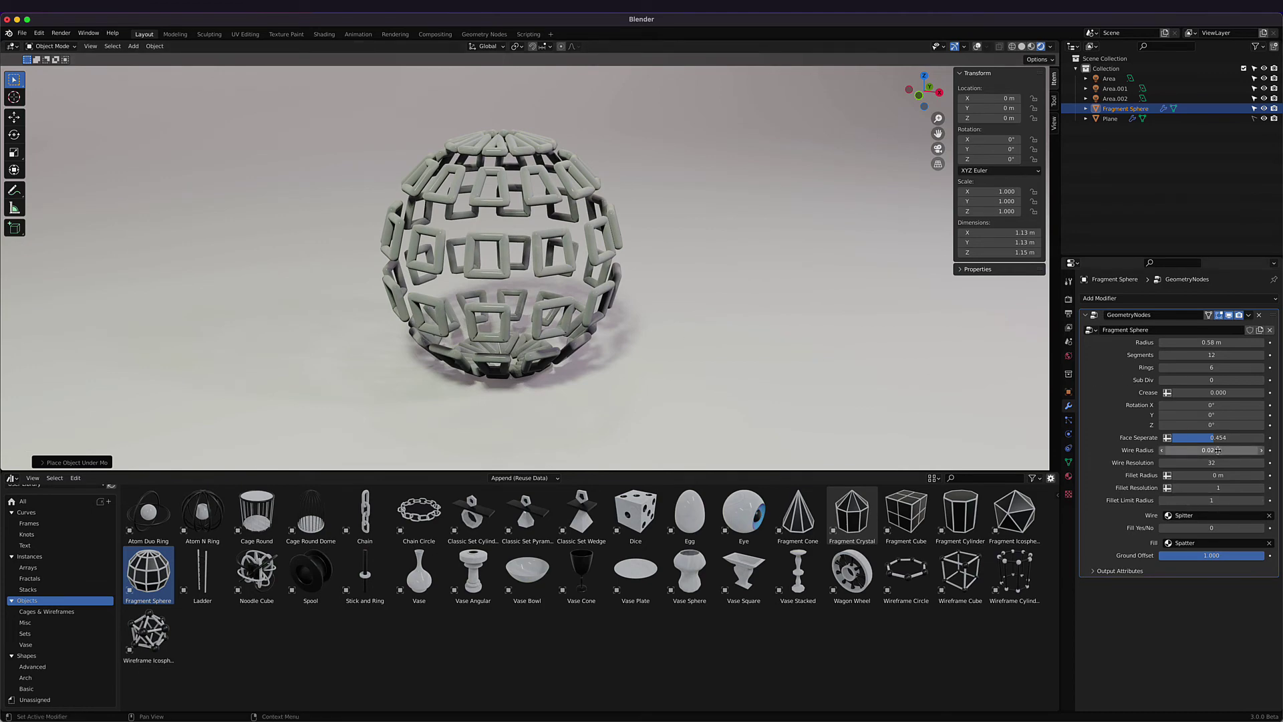
# Step: Thin the tile frames to a 0.008 m Wire Radius and raise Sub Div to 1
pyautogui.moveTo(1203, 450); pyautogui.dragTo(1186, 450)
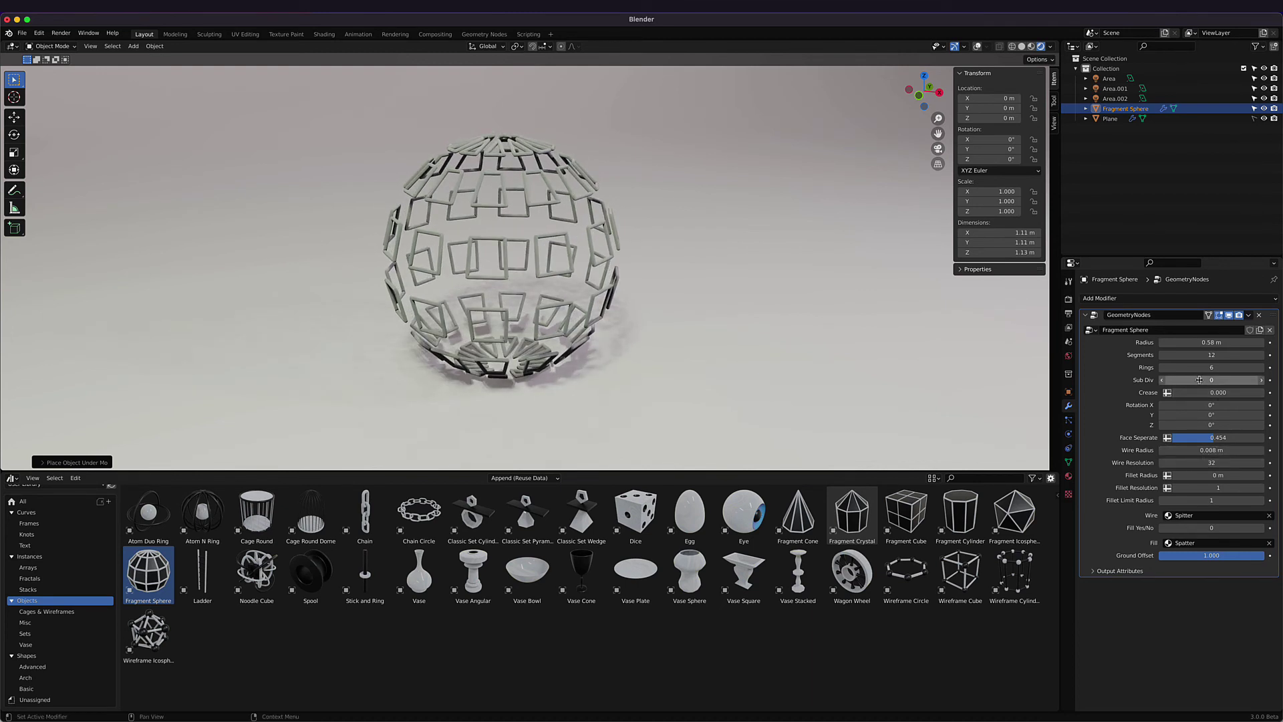
pyautogui.moveTo(1199, 380); pyautogui.dragTo(1203, 380)
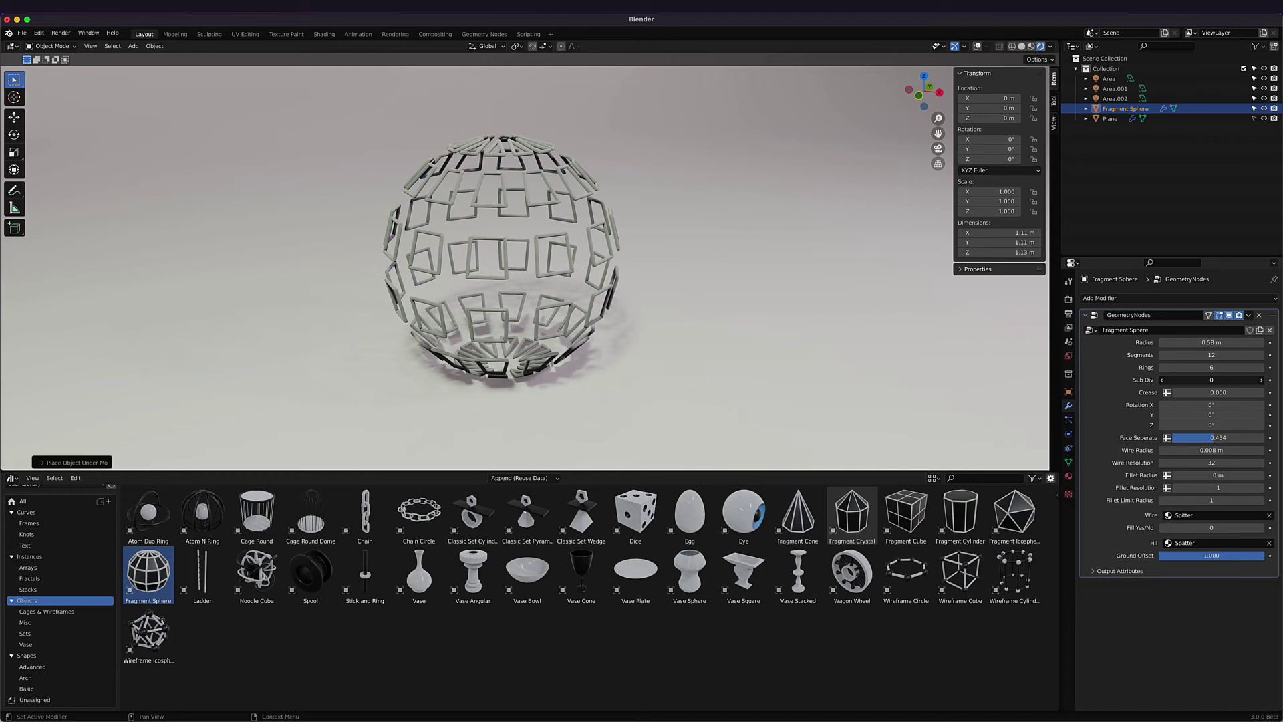
pyautogui.moveTo(1202, 379); pyautogui.dragTo(1212, 380)
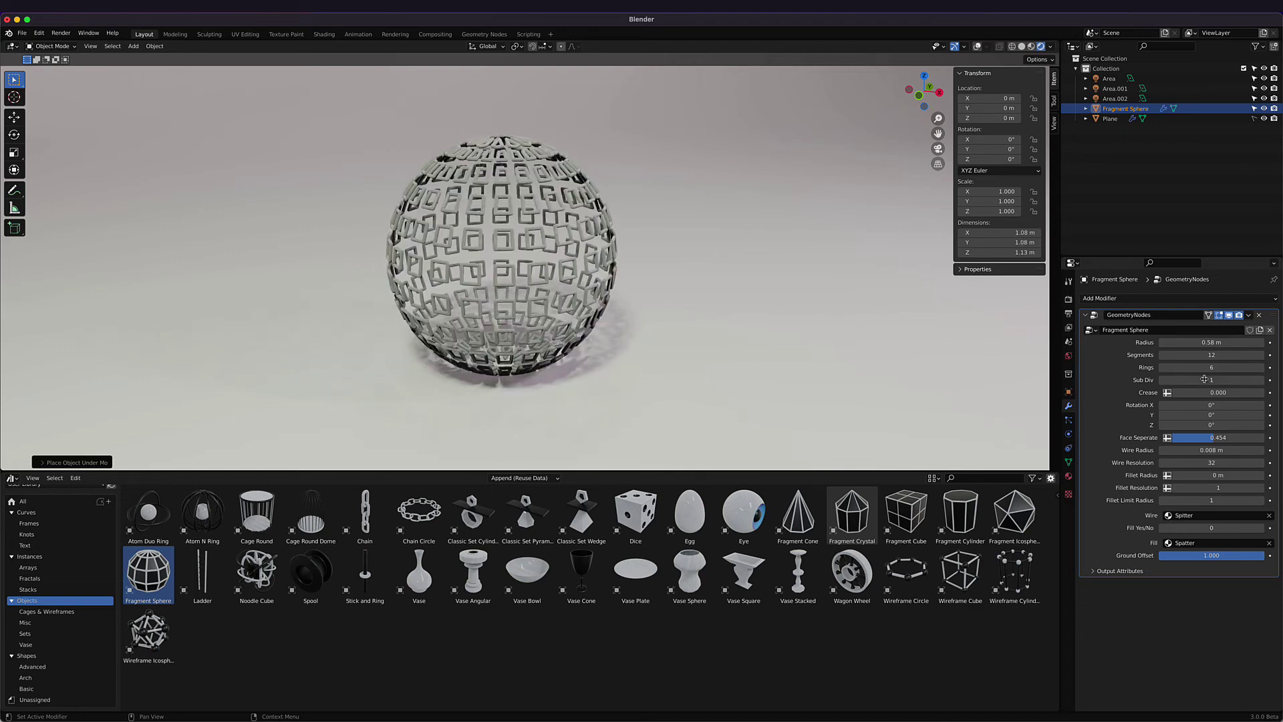
pyautogui.moveTo(508, 254)
pyautogui.mouseDown(button='middle')
pyautogui.moveTo(527, 258)
pyautogui.moveTo(487, 254)
pyautogui.mouseUp(button='middle')
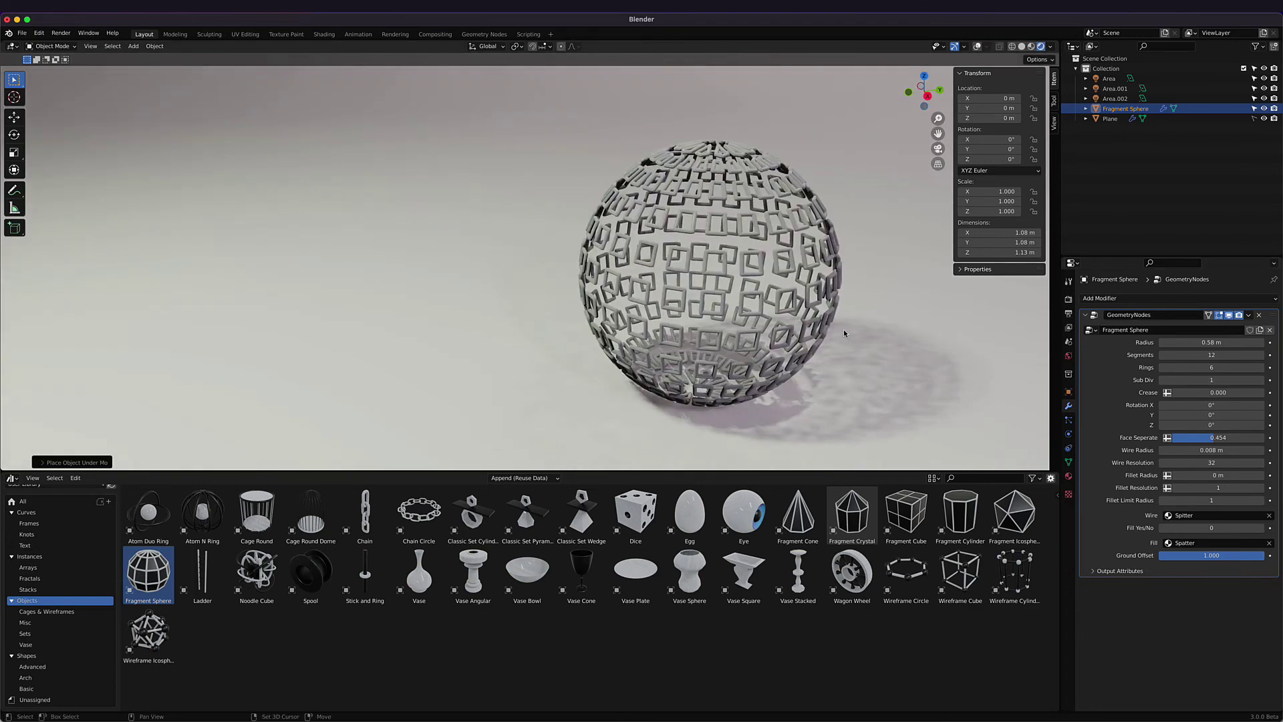
pyautogui.keyDown('shift'); pyautogui.moveTo(844, 333); pyautogui.dragTo(549, 294, button='middle'); pyautogui.keyUp('shift')
pyautogui.scroll(4, 551, 291)
pyautogui.scroll(-2, 549, 293)
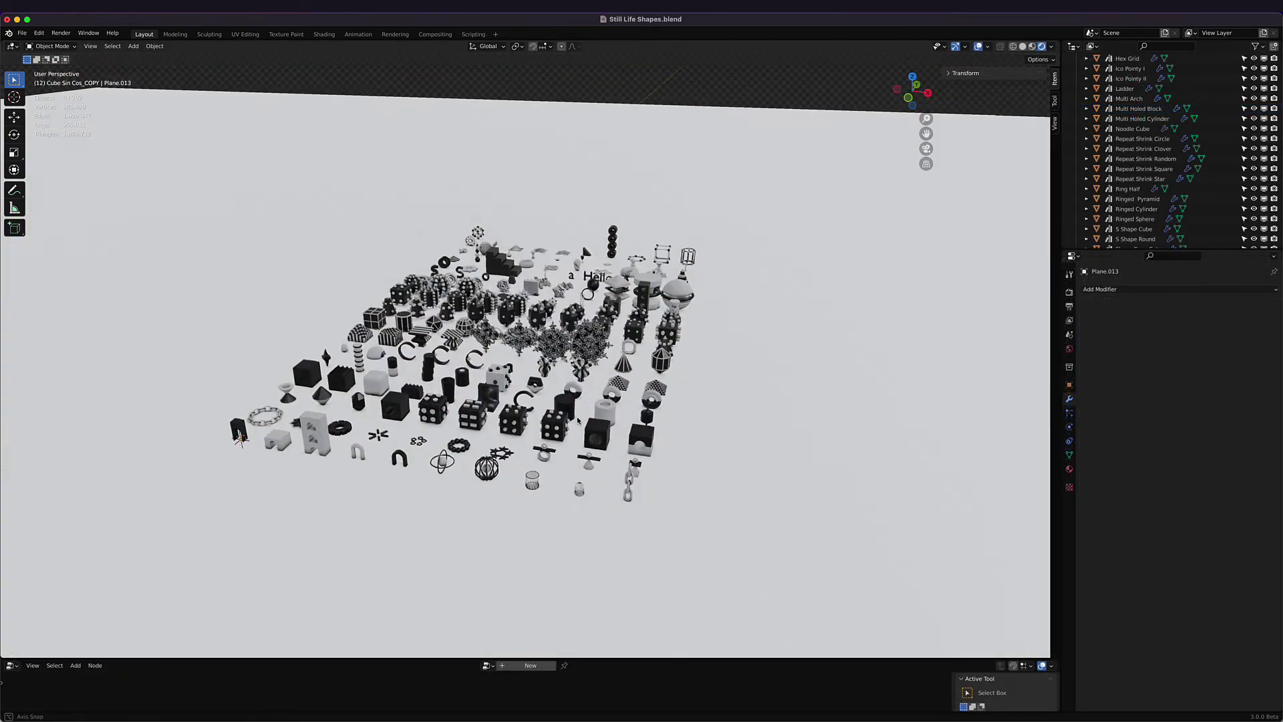
pyautogui.moveTo(576, 416); pyautogui.dragTo(622, 405, button='middle')
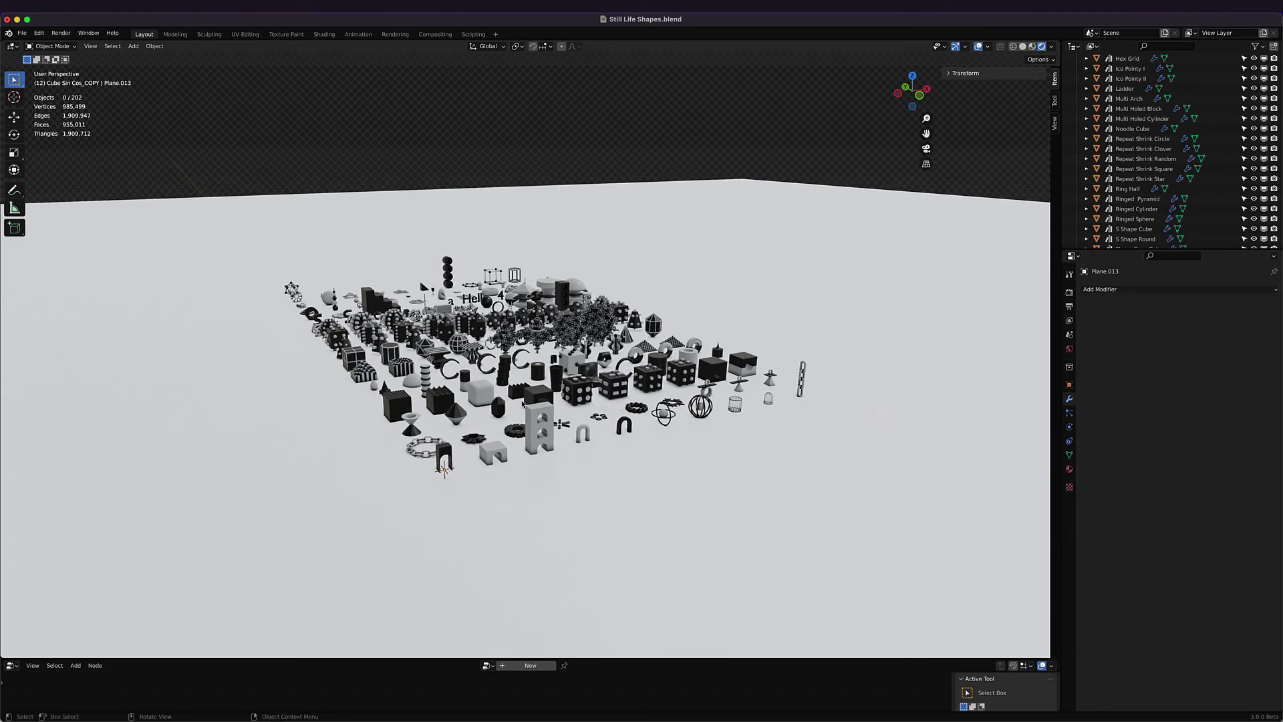
pyautogui.scroll(3, 522, 404)
pyautogui.scroll(5, 522, 404)
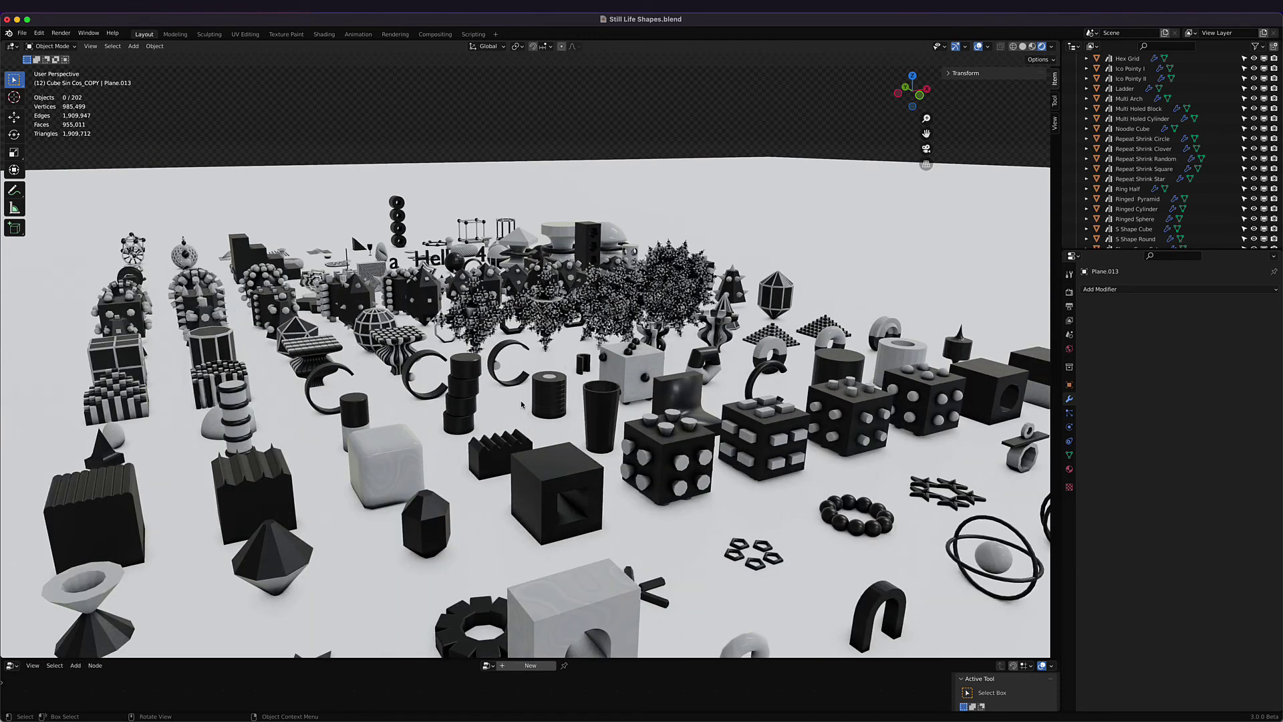
pyautogui.scroll(2, 520, 404)
pyautogui.scroll(3, 519, 404)
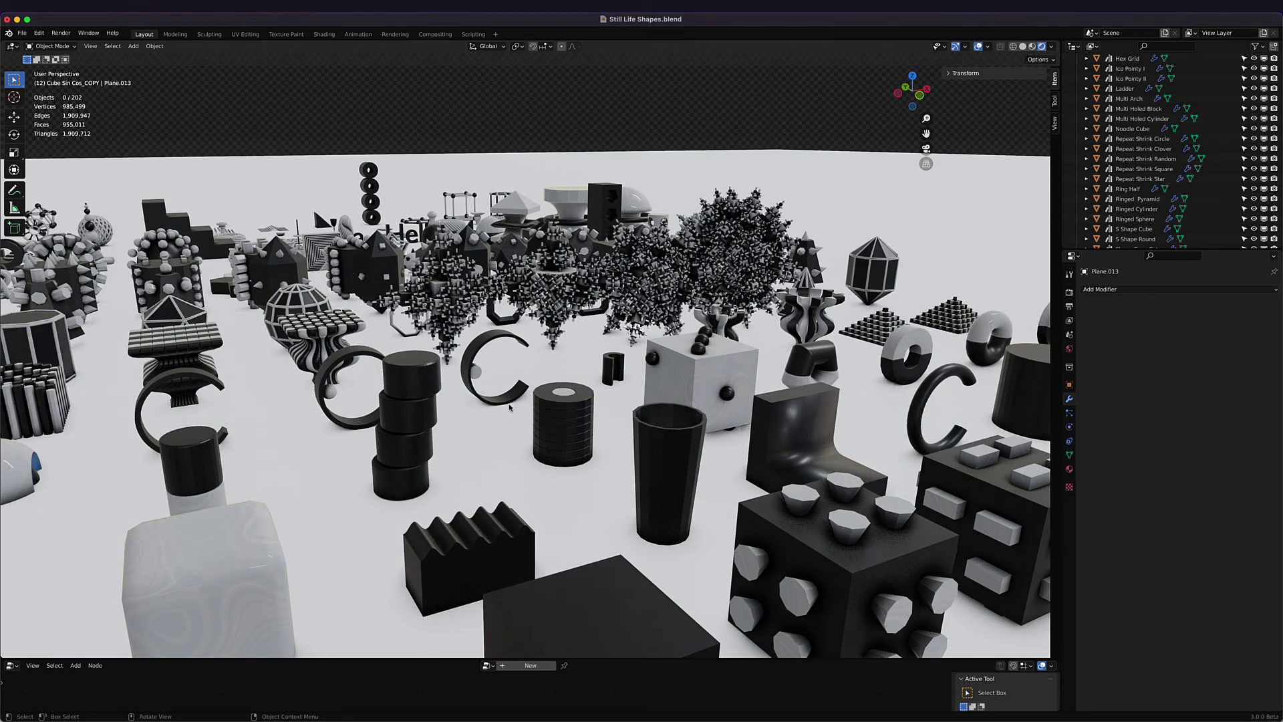
pyautogui.keyDown('shift'); pyautogui.moveTo(478, 421); pyautogui.dragTo(581, 455, button='middle'); pyautogui.keyUp('shift')
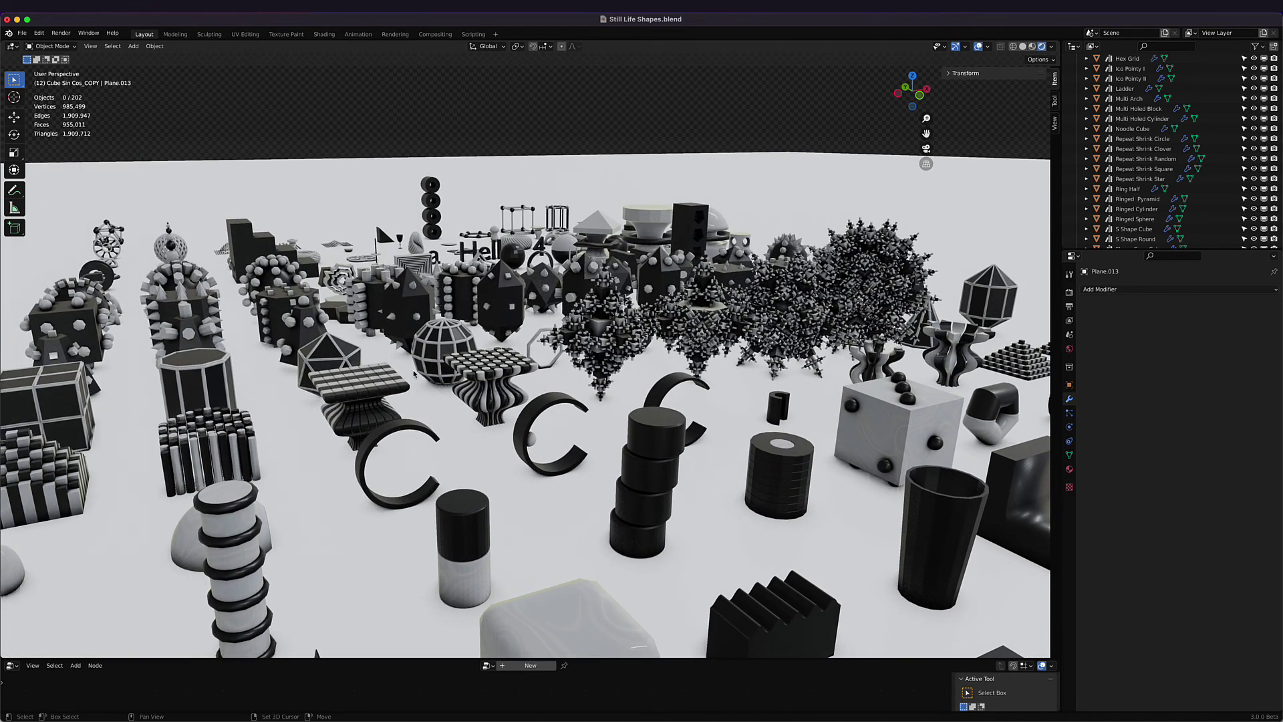
pyautogui.moveTo(420, 371); pyautogui.dragTo(329, 391, button='middle')
pyautogui.keyDown('shift'); pyautogui.moveTo(202, 390); pyautogui.dragTo(245, 388, button='middle'); pyautogui.keyUp('shift')
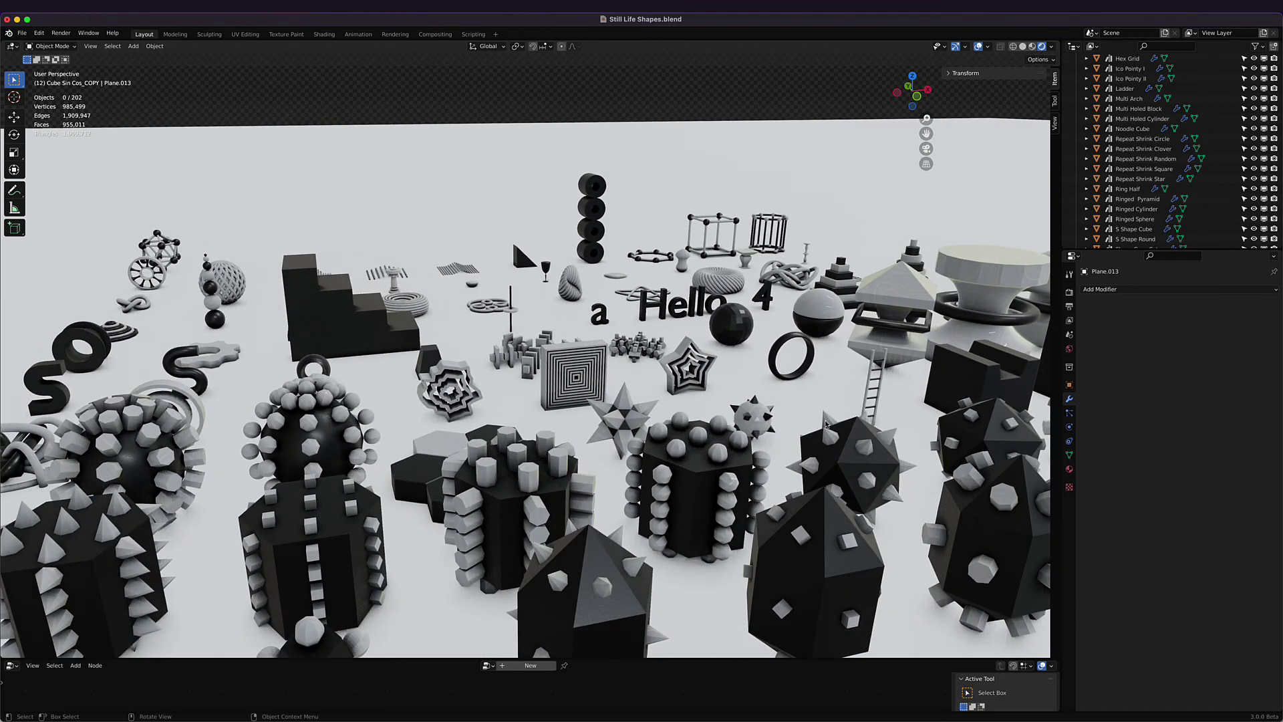
pyautogui.keyDown('shift'); pyautogui.moveTo(770, 416); pyautogui.dragTo(515, 392, button='middle'); pyautogui.keyUp('shift')
pyautogui.scroll(5, 514, 392)
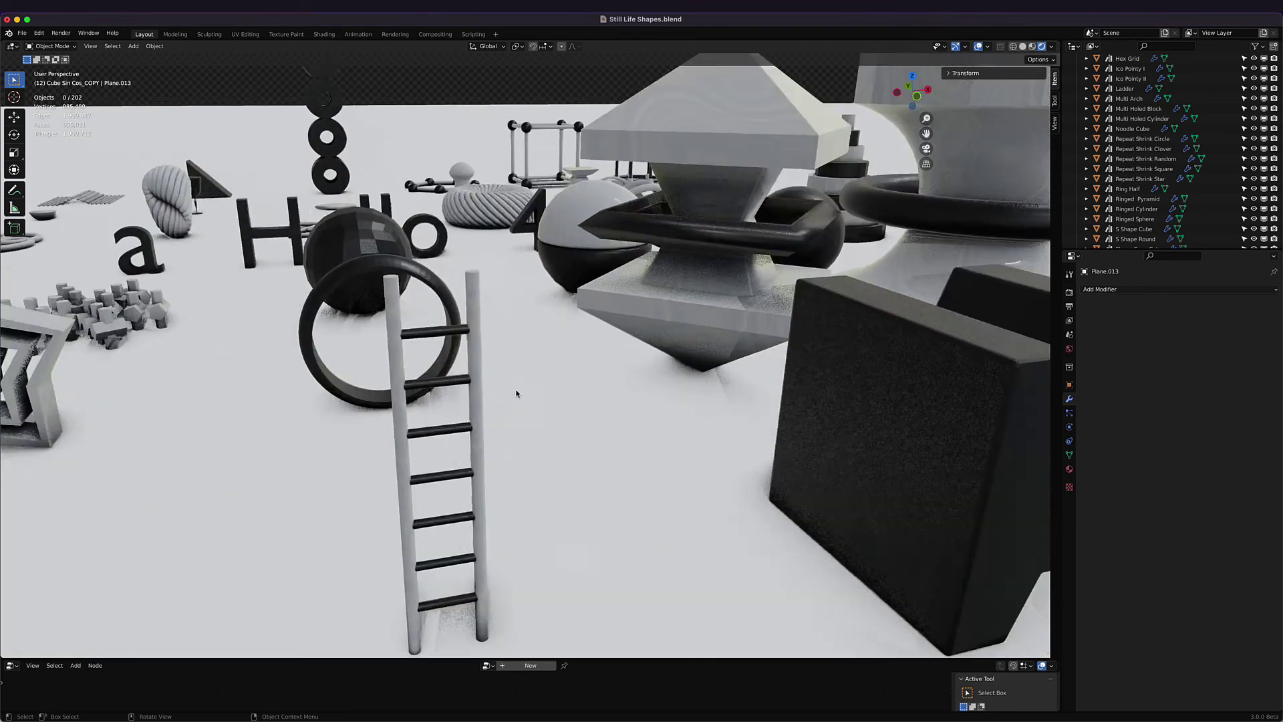
pyautogui.scroll(-10, 513, 391)
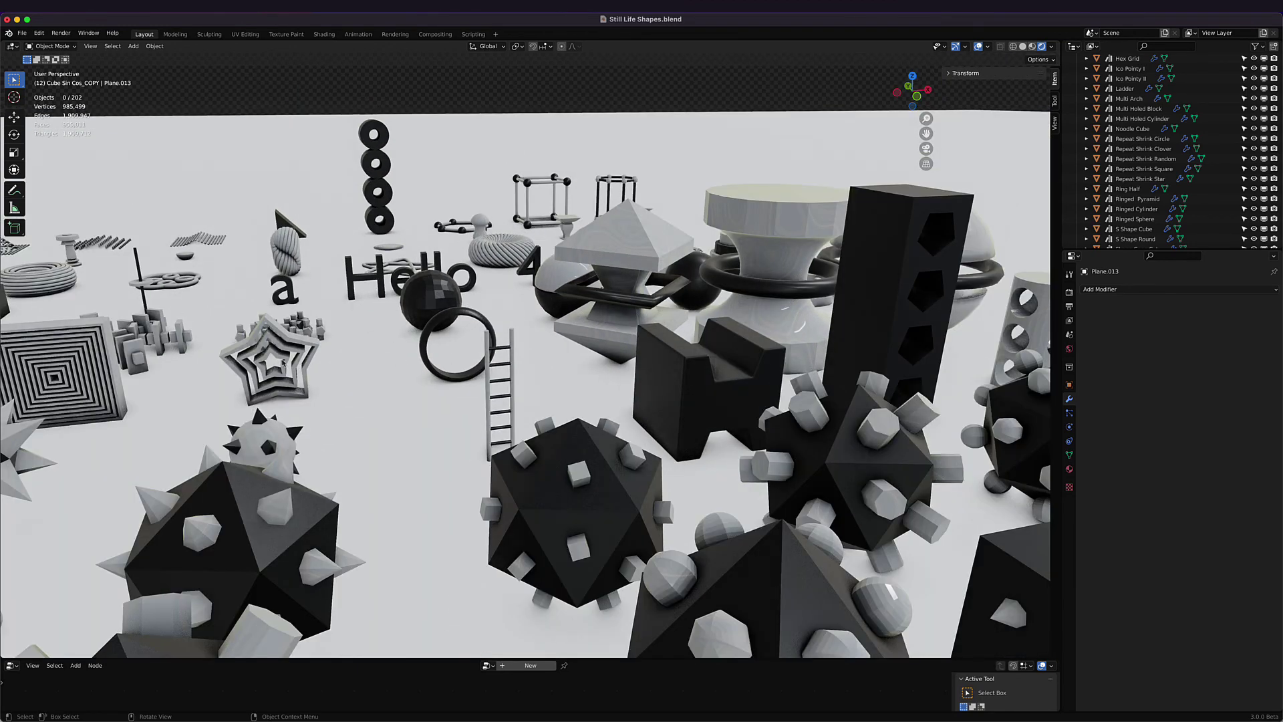
pyautogui.click(292, 287)
pyautogui.press('KP_Decimal')
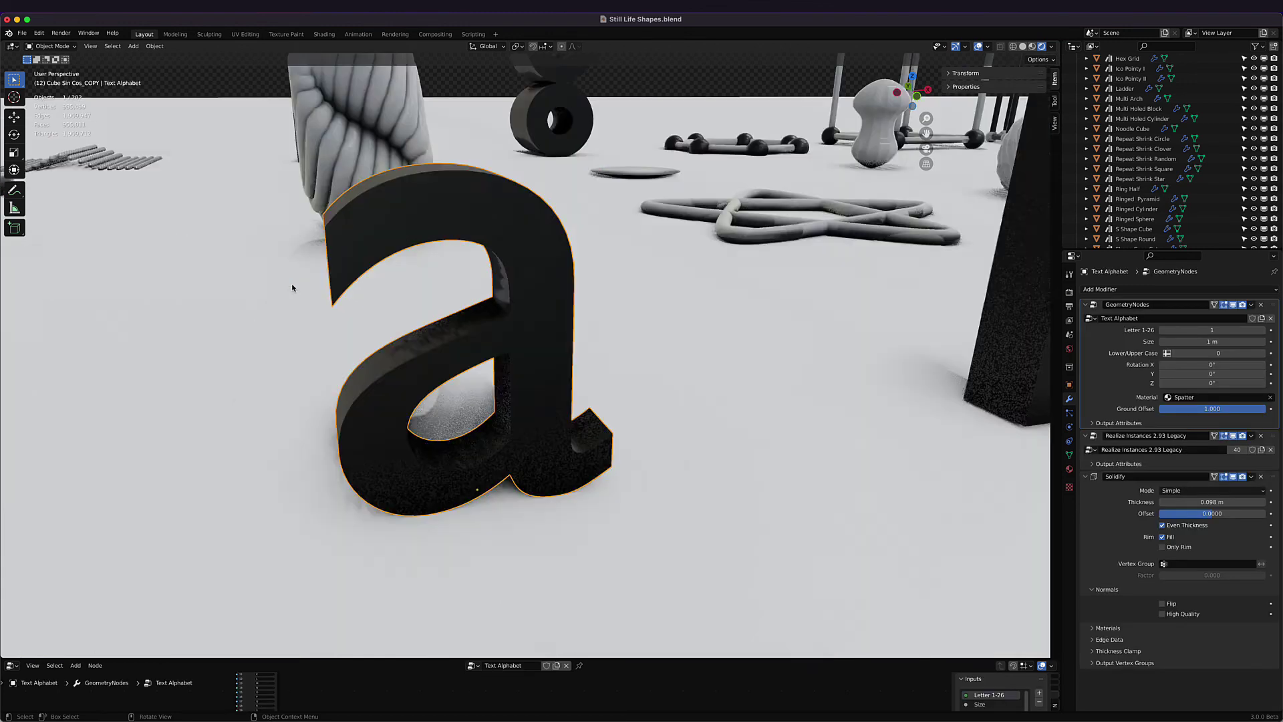
pyautogui.scroll(-4, 348, 307)
pyautogui.keyDown('shift'); pyautogui.moveTo(385, 264); pyautogui.dragTo(635, 378, button='middle'); pyautogui.keyUp('shift')
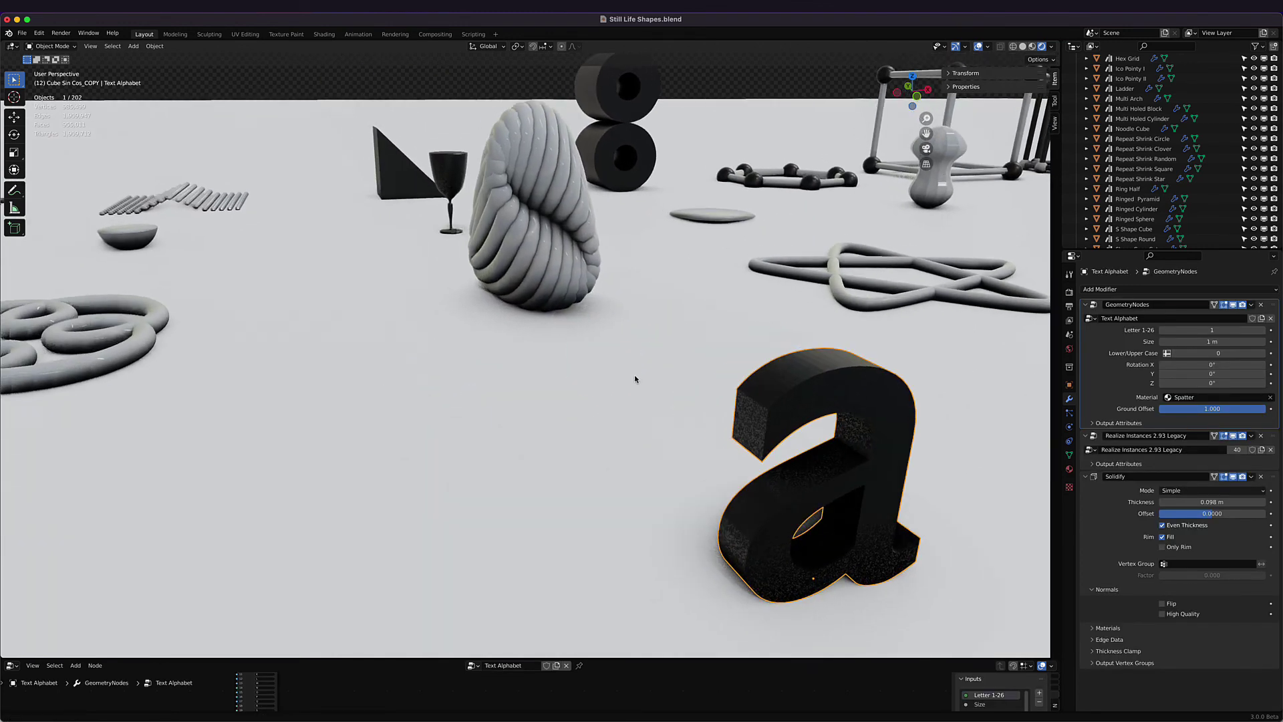
pyautogui.moveTo(550, 239); pyautogui.dragTo(452, 245, button='middle')
pyautogui.scroll(-3, 441, 242)
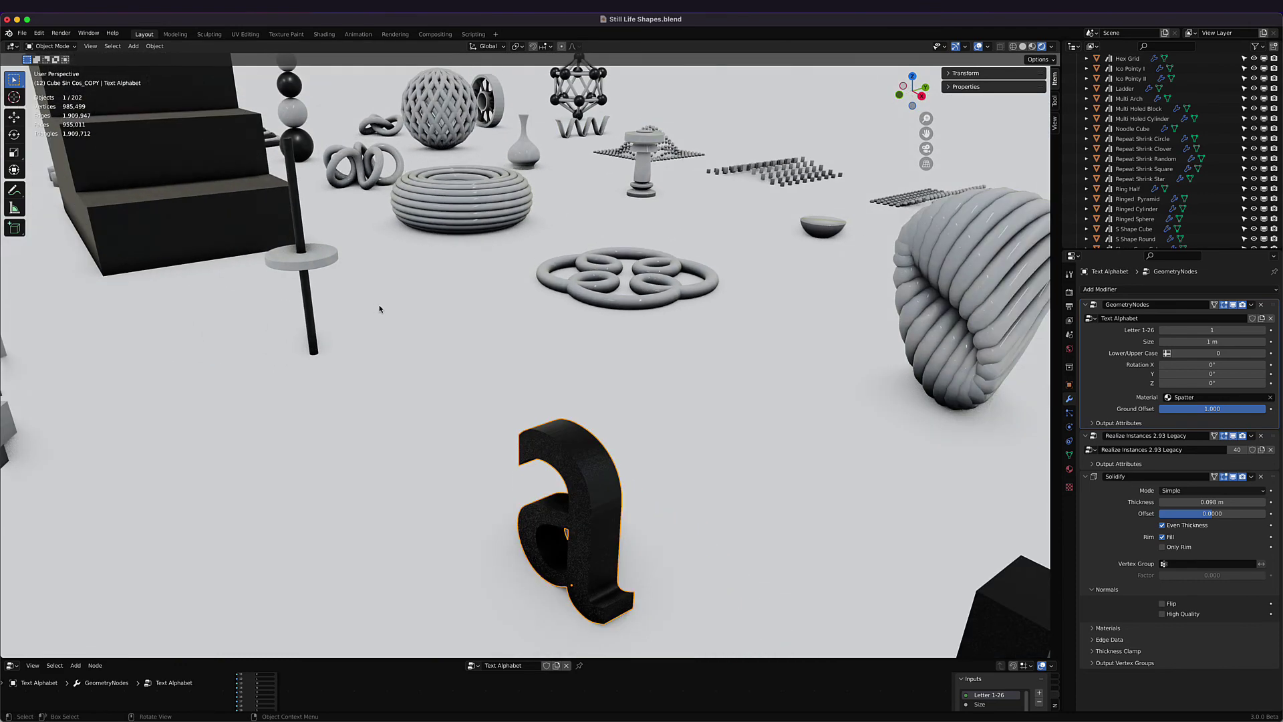
pyautogui.scroll(-4, 383, 308)
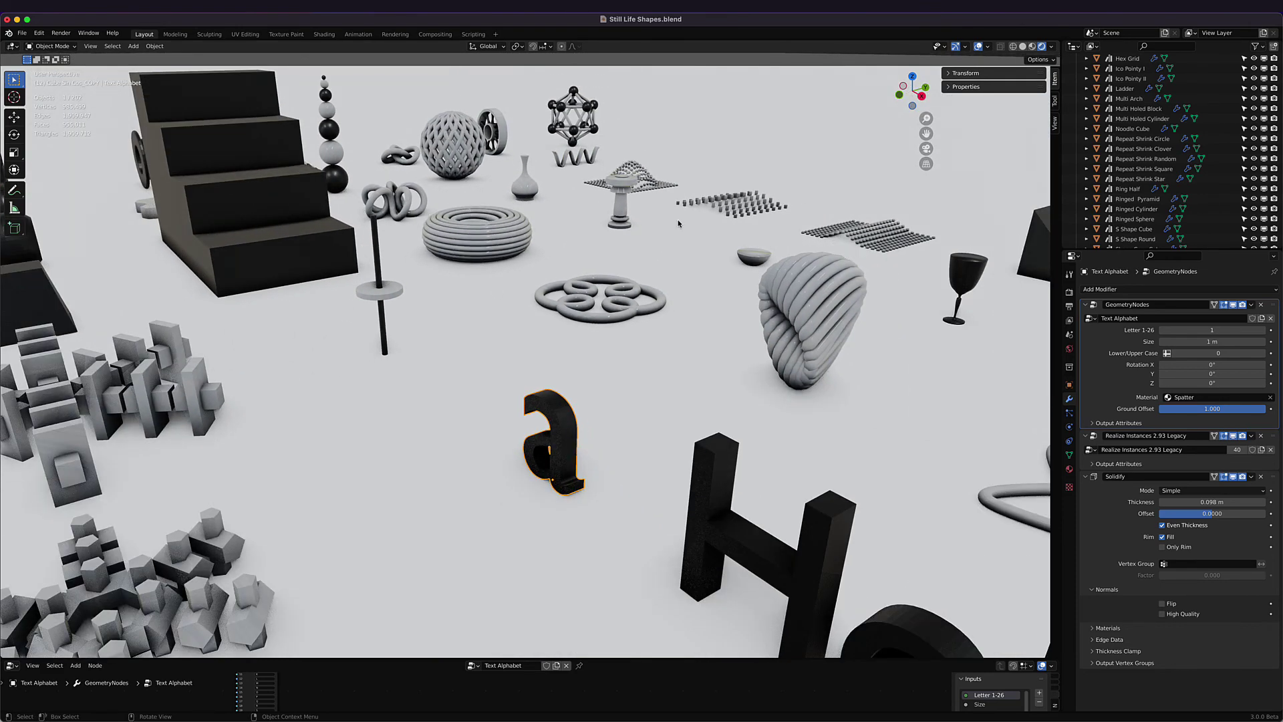
pyautogui.keyDown('shift'); pyautogui.moveTo(369, 384); pyautogui.dragTo(684, 330, button='middle'); pyautogui.keyUp('shift')
pyautogui.scroll(-4, 368, 376)
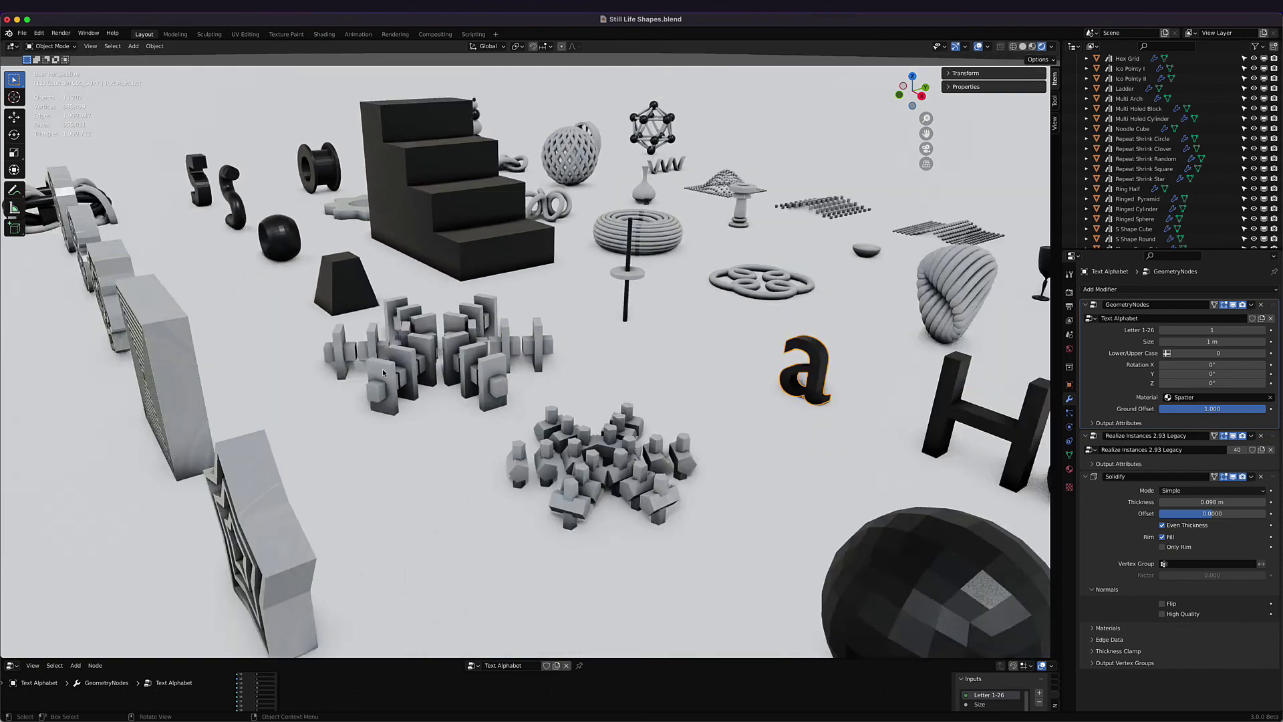
pyautogui.keyDown('shift'); pyautogui.moveTo(368, 376); pyautogui.dragTo(548, 305, button='middle'); pyautogui.keyUp('shift')
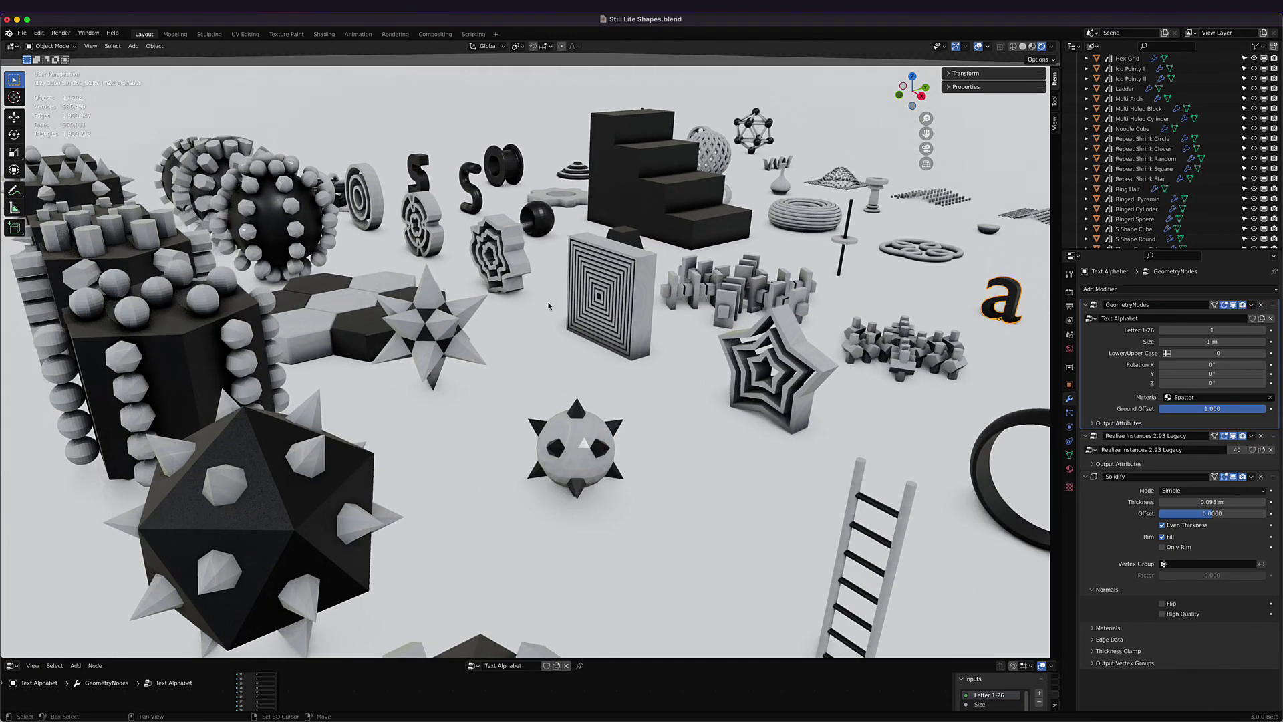
pyautogui.scroll(-4, 472, 387)
pyautogui.keyDown('shift'); pyautogui.moveTo(401, 457); pyautogui.dragTo(608, 321, button='middle'); pyautogui.keyUp('shift')
pyautogui.scroll(-8, 420, 353)
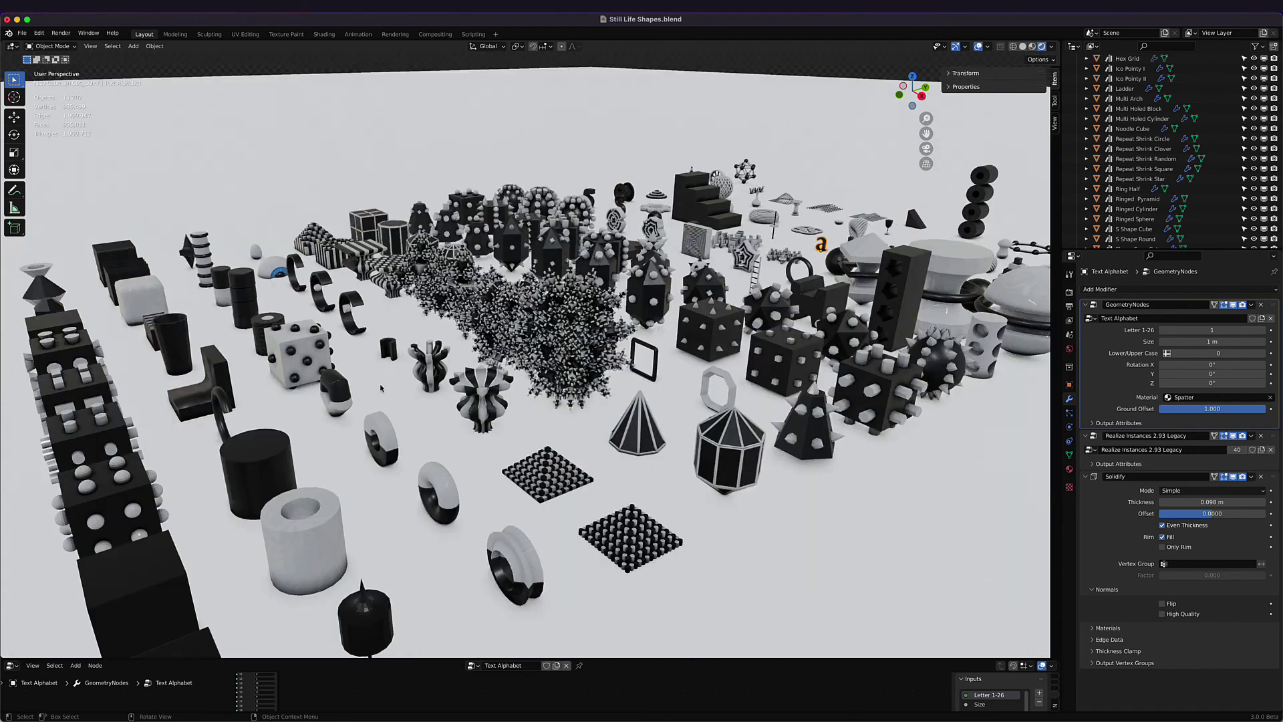
pyautogui.moveTo(420, 352); pyautogui.dragTo(427, 383, button='middle')
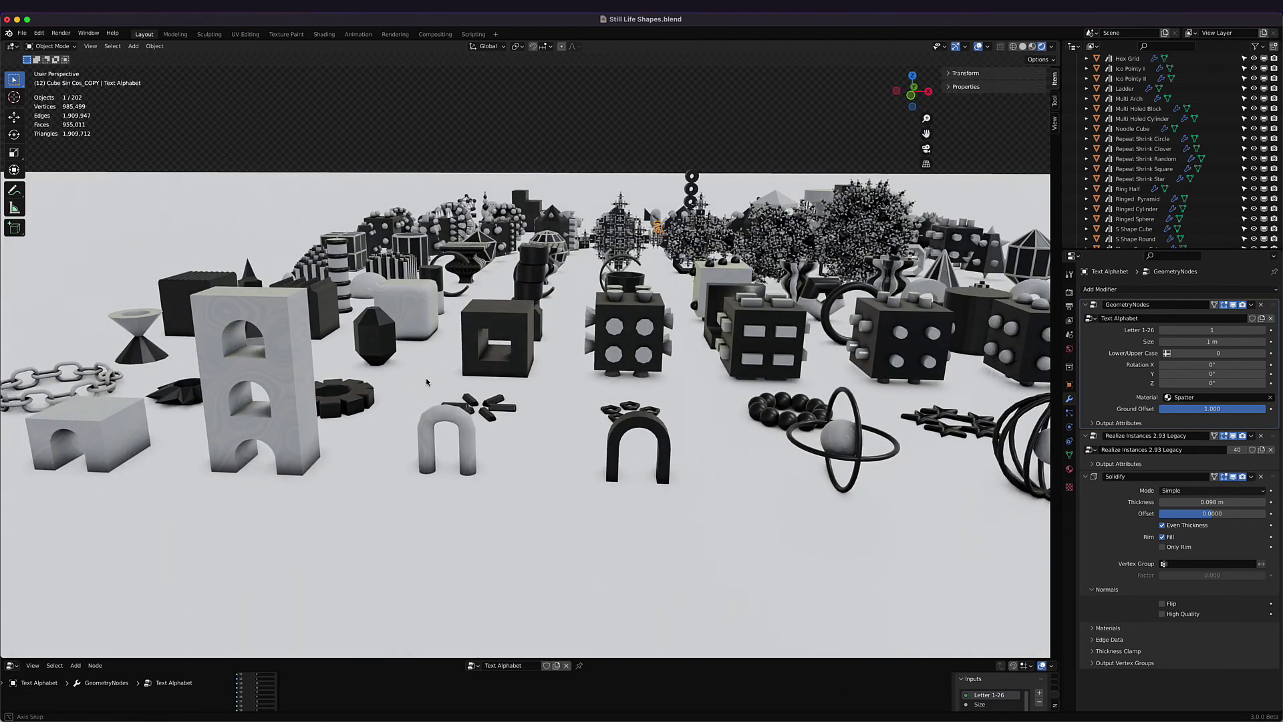
pyautogui.scroll(-4, 626, 443)
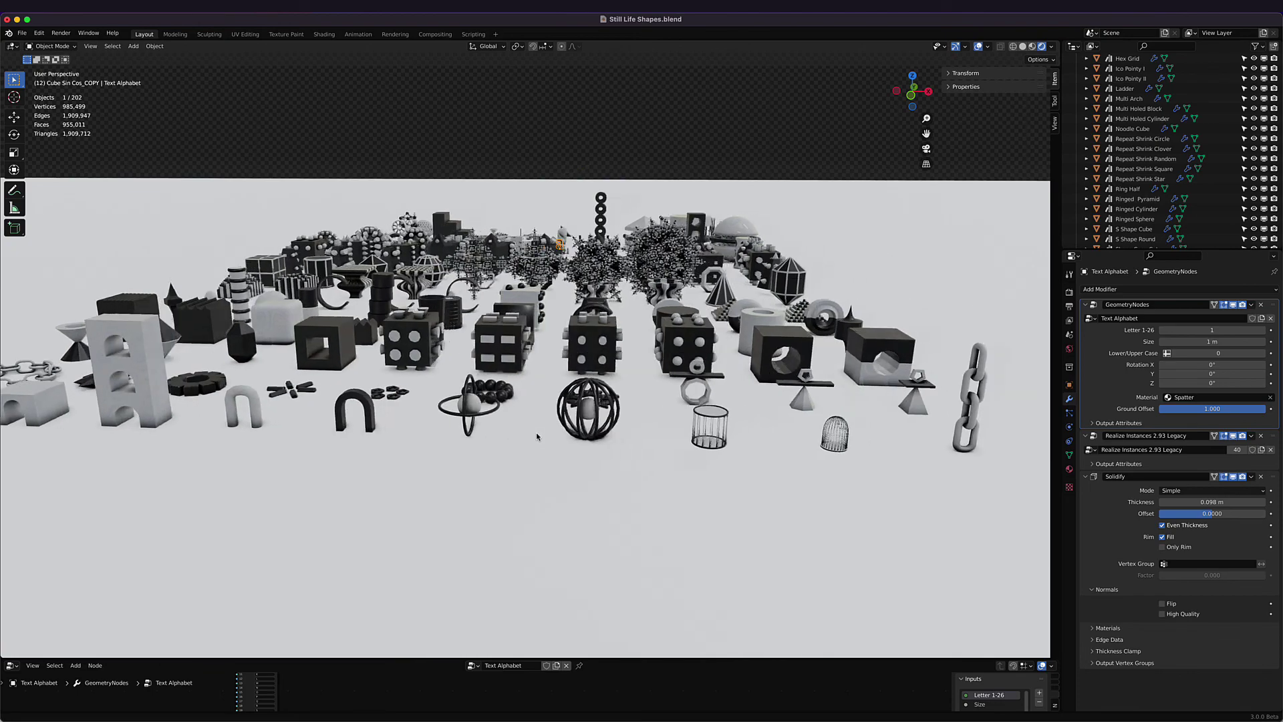